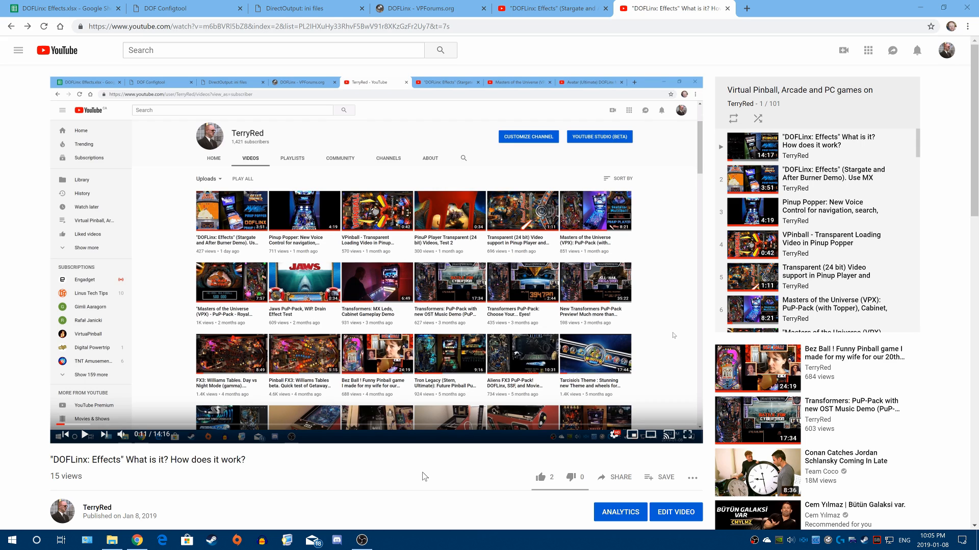
# Switch to File Explorer and open DOFLinx.ini from the DirectOutput folder.
pyautogui.moveTo(113, 546)
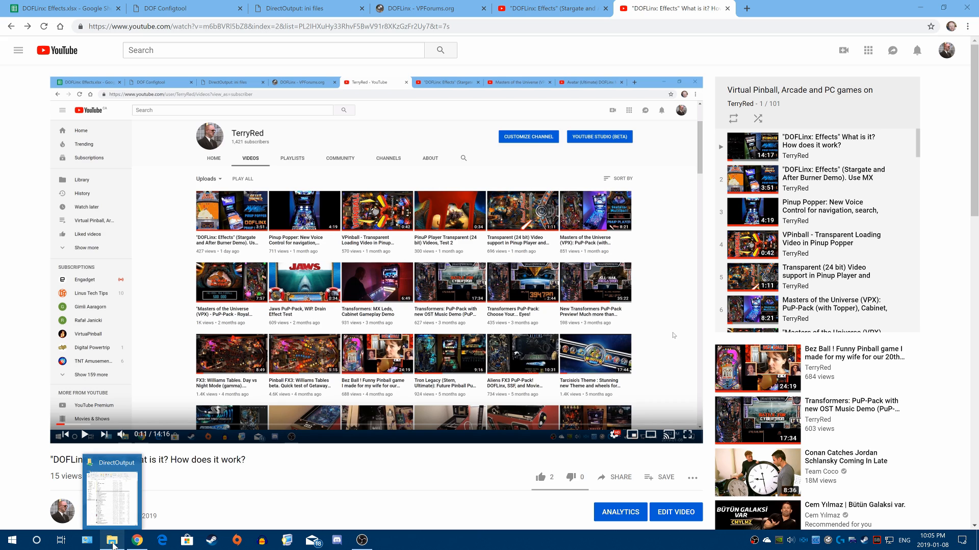
pyautogui.click(113, 545)
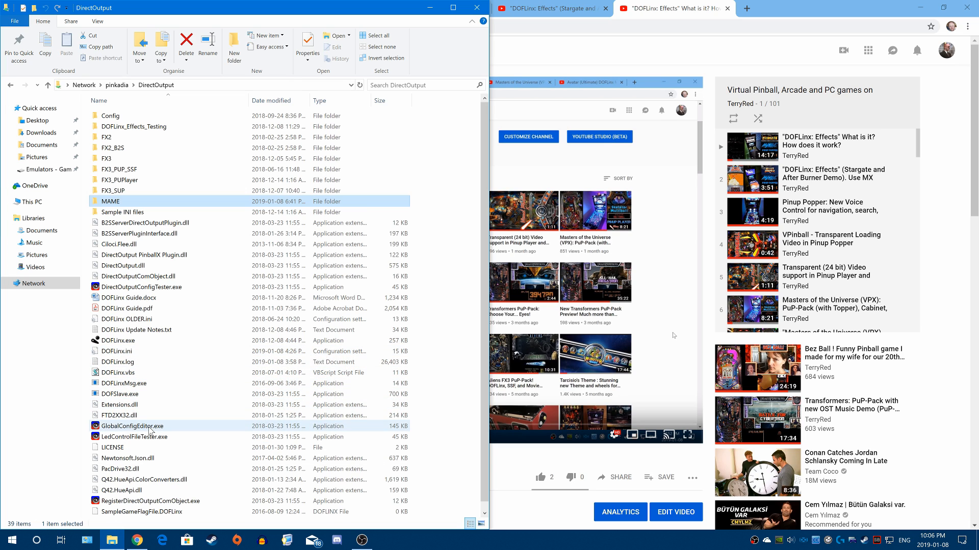
pyautogui.doubleClick(117, 351)
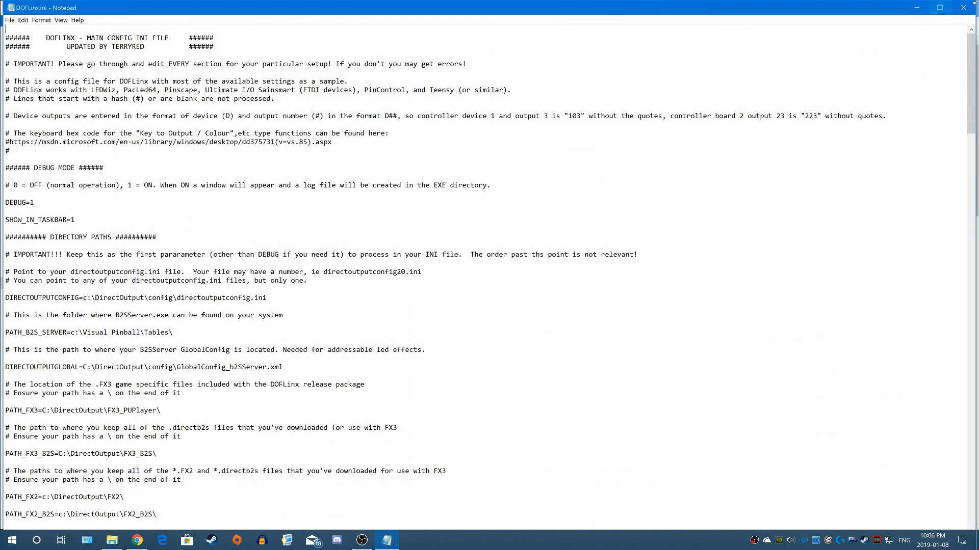
pyautogui.click(963, 7)
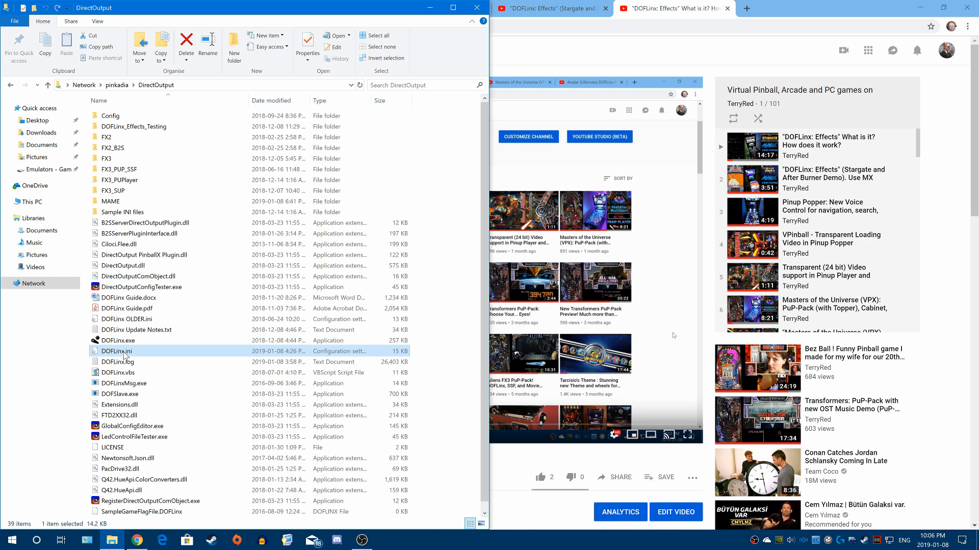
pyautogui.doubleClick(124, 352)
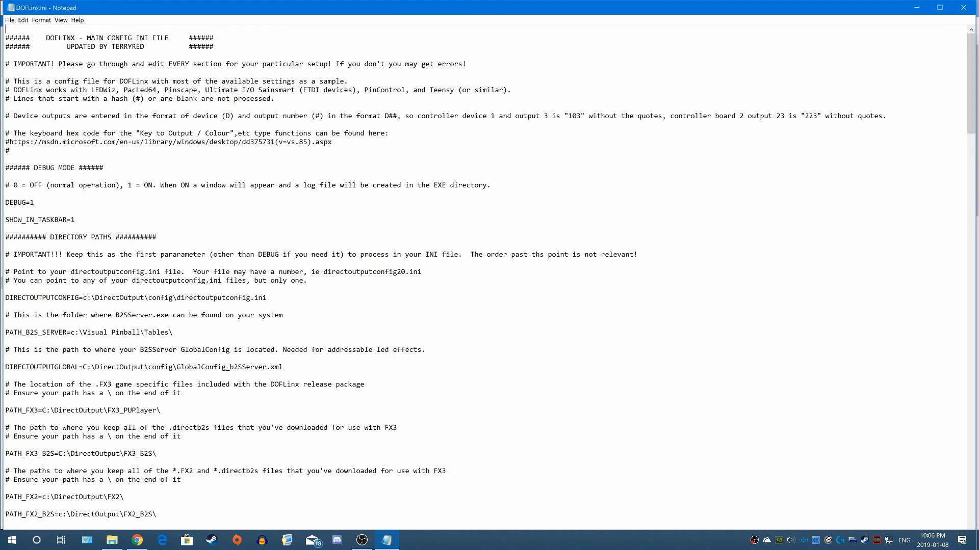
# Review the directory paths, undercab lighting, device ports, fallback functions and misc settings in DOFLinx.ini.
pyautogui.scroll(-4, 484, 275)
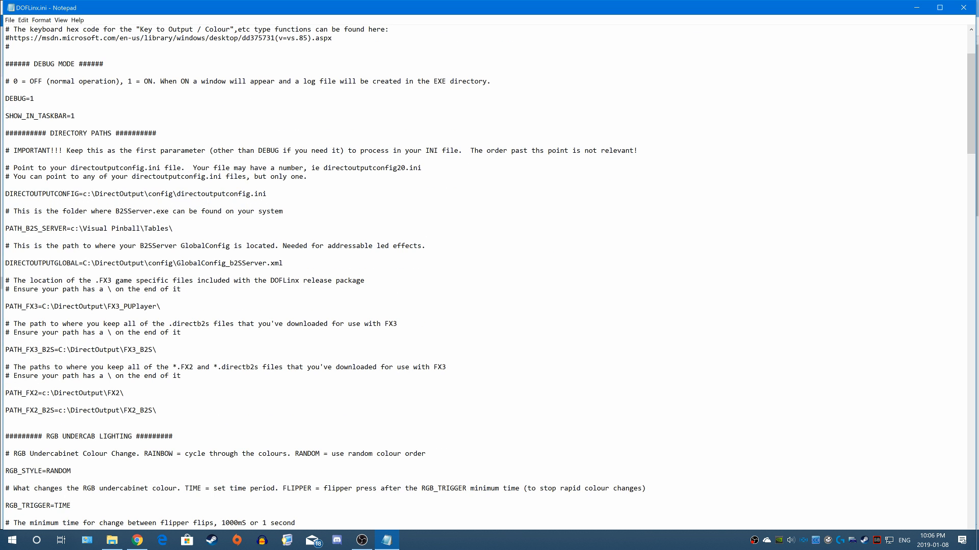
pyautogui.scroll(-5, 484, 275)
pyautogui.scroll(-7, 484, 276)
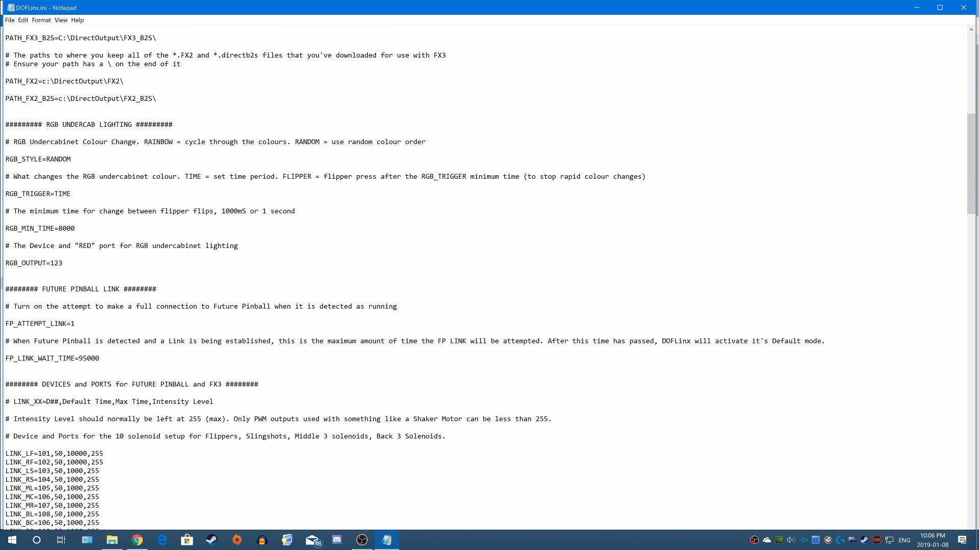
pyautogui.scroll(-16, 485, 275)
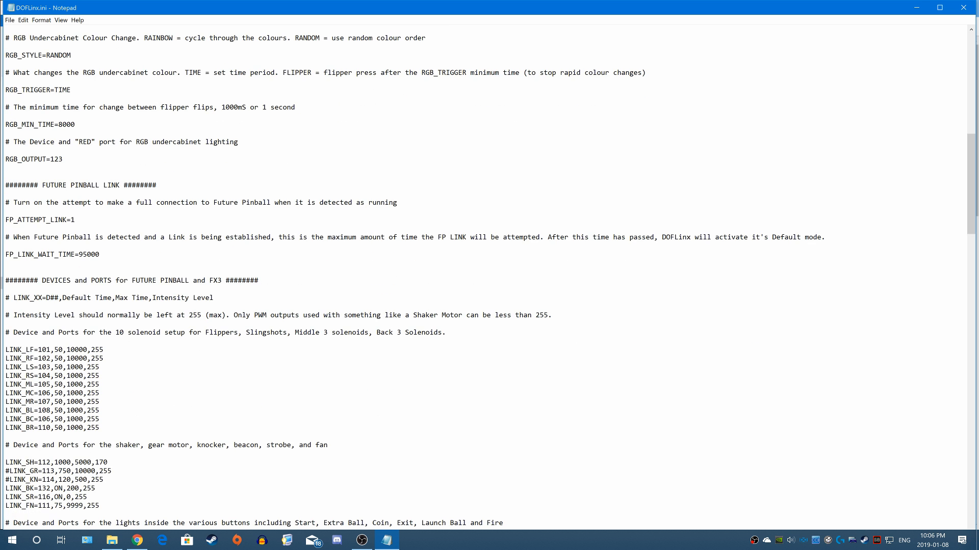
pyautogui.scroll(-6, 484, 276)
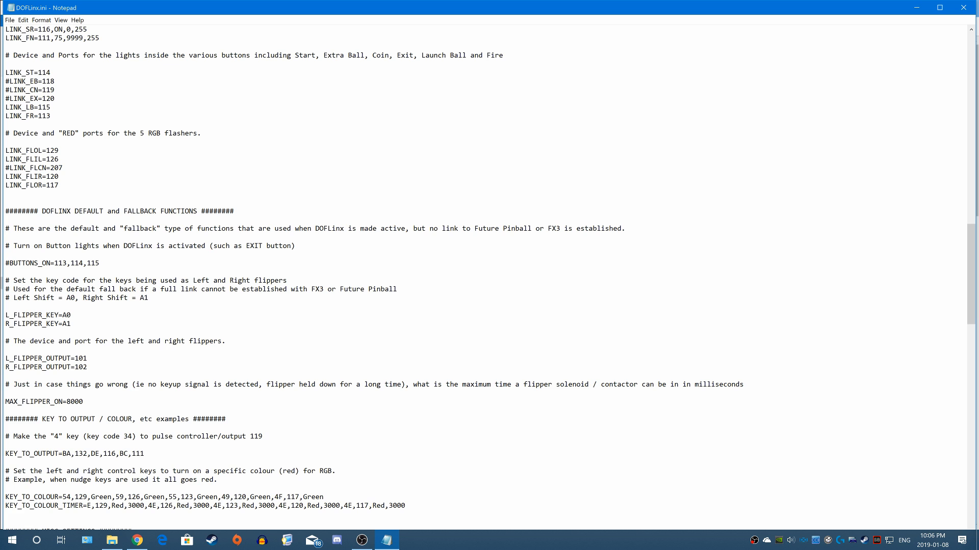
pyautogui.scroll(-7, 484, 276)
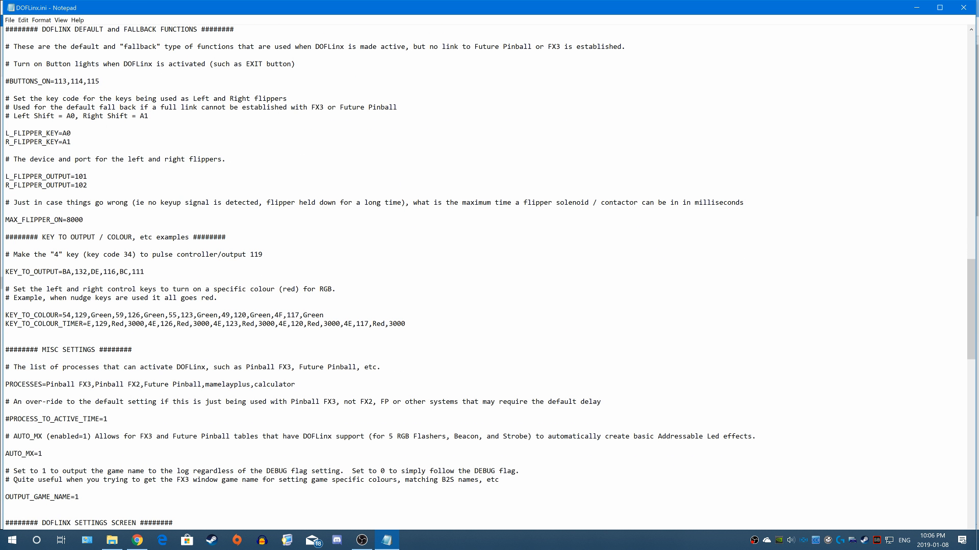
pyautogui.scroll(-2, 489, 276)
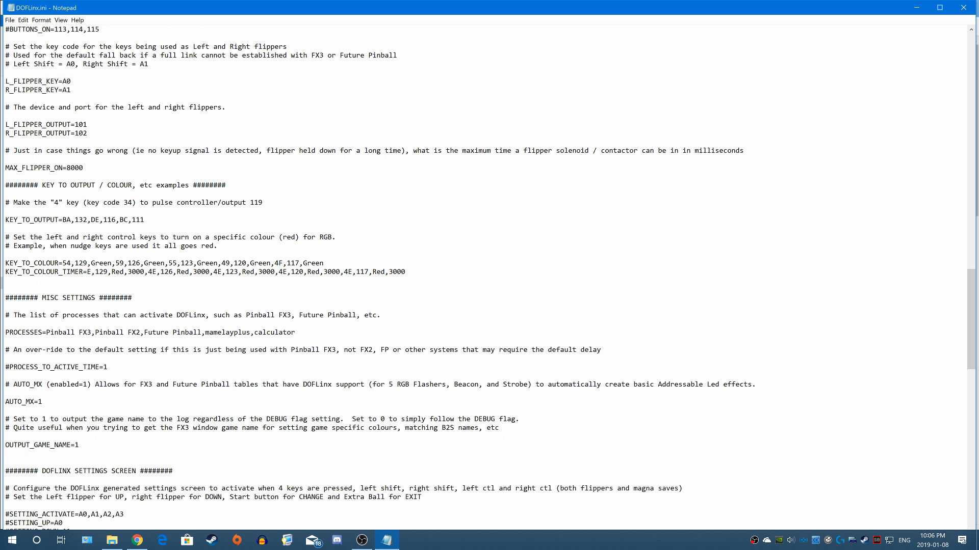
pyautogui.scroll(-3, 489, 275)
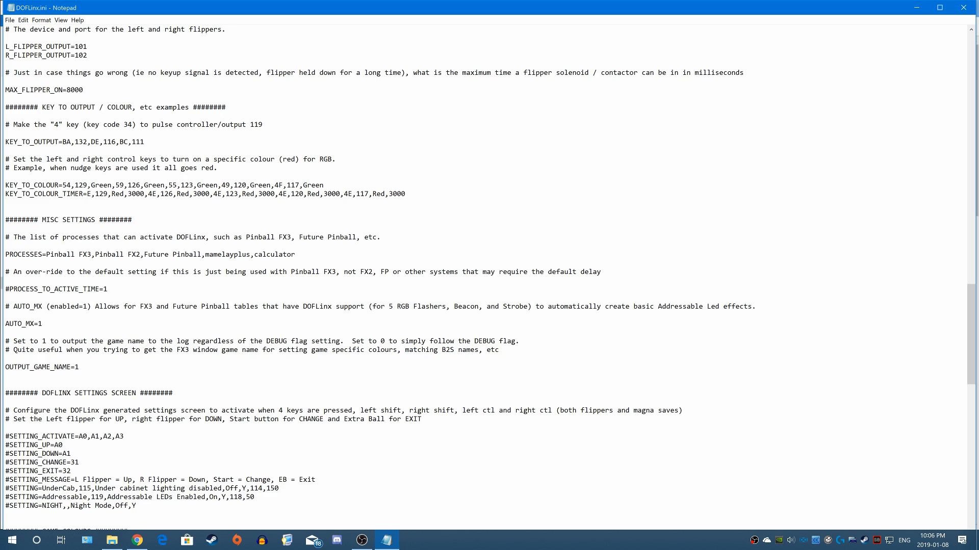
pyautogui.scroll(-8, 489, 275)
pyautogui.scroll(14, 490, 276)
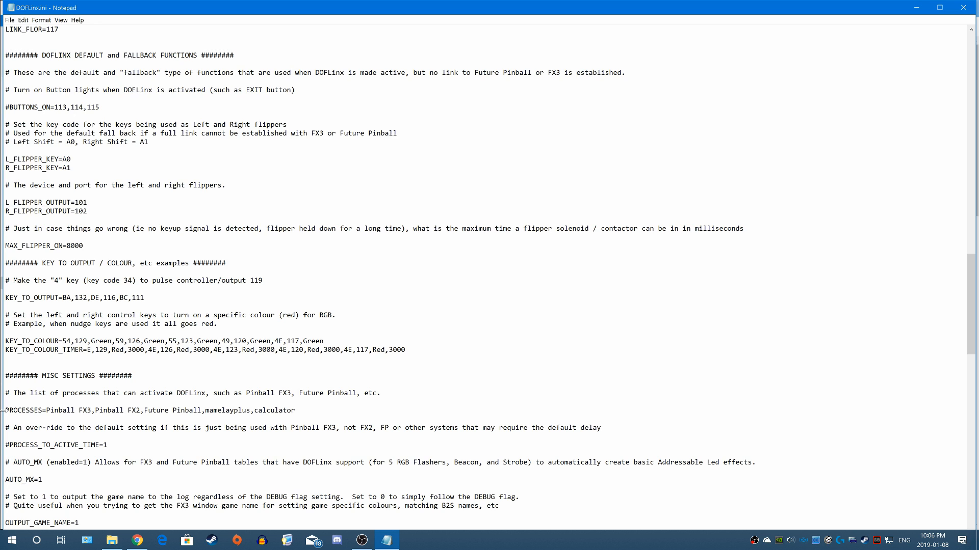
# Highlight the entries of the PROCESSES line, including mamelayplus and calculator, and close DOFLinx.ini.
pyautogui.moveTo(5, 410); pyautogui.dragTo(54, 411)
pyautogui.click(161, 410)
pyautogui.moveTo(172, 410); pyautogui.dragTo(295, 411)
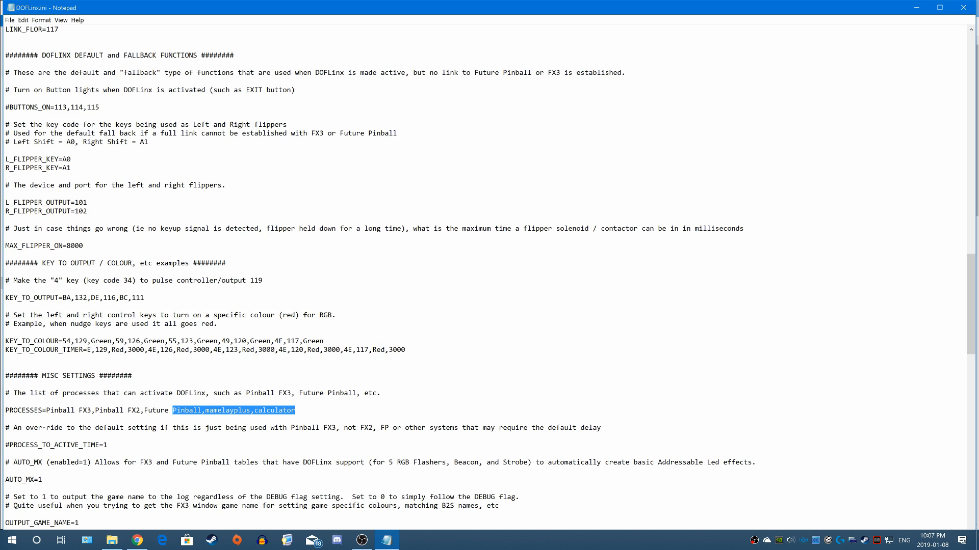
pyautogui.click(234, 410)
pyautogui.moveTo(204, 410); pyautogui.dragTo(295, 410)
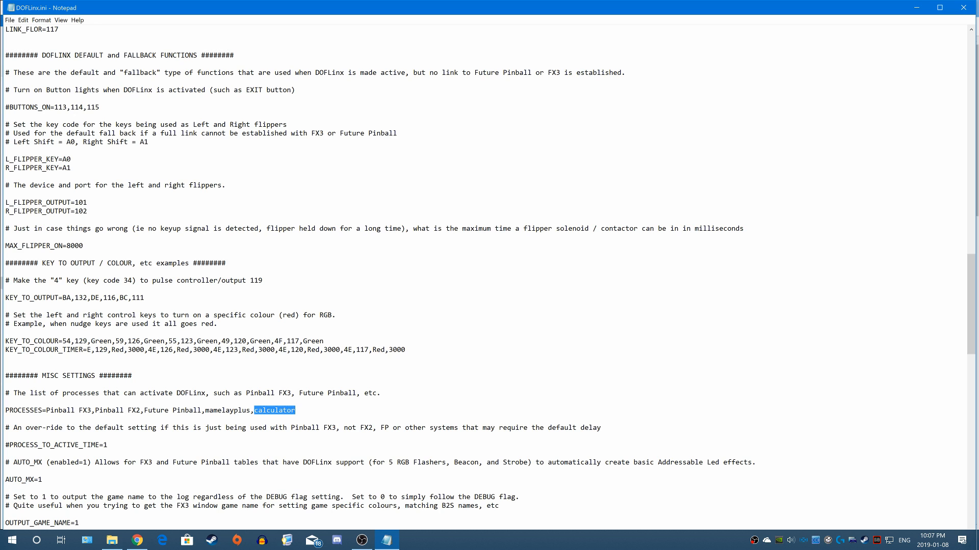
pyautogui.click(283, 410)
pyautogui.click(964, 8)
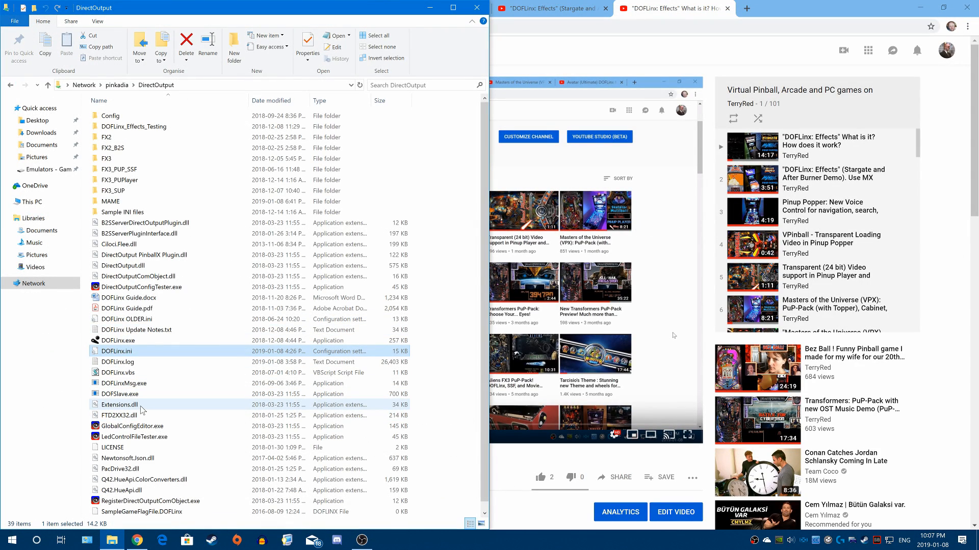
# Launch PinUP Popper Setup and bring up the launch script of the MAME emulator.
pyautogui.click(11, 540)
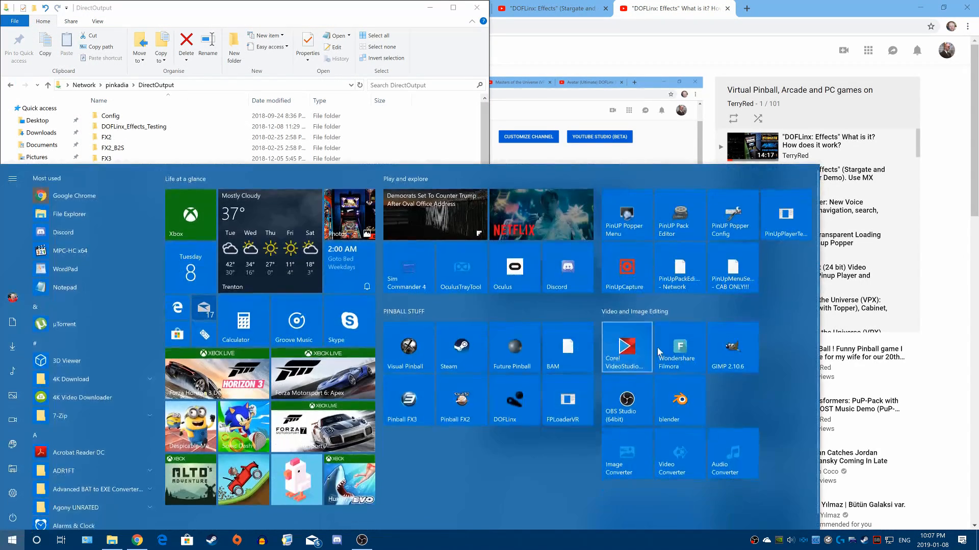
pyautogui.click(732, 268)
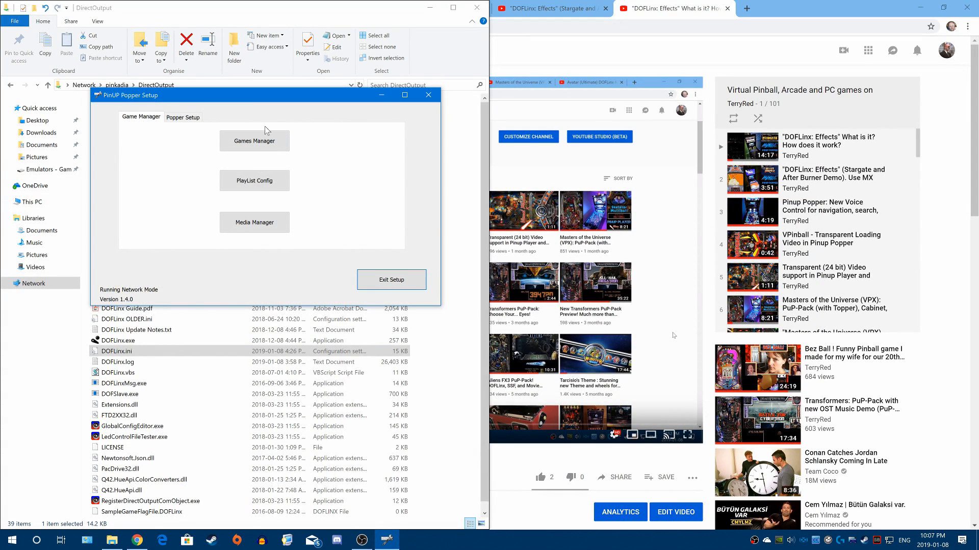
pyautogui.click(197, 121)
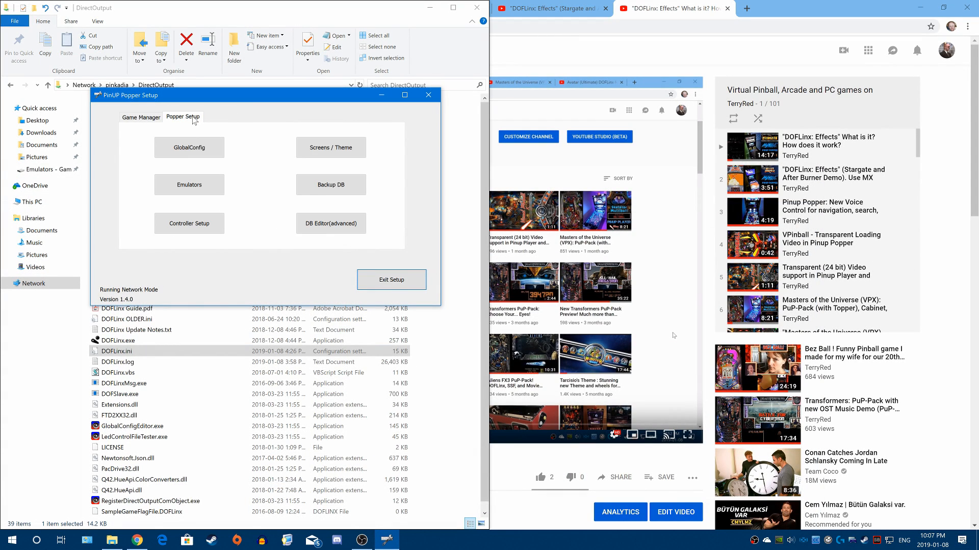
pyautogui.click(193, 188)
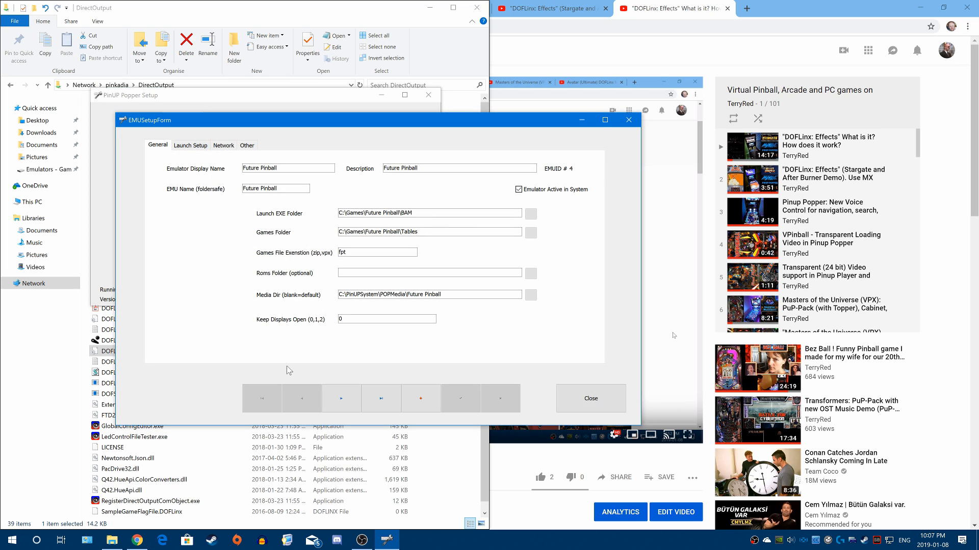
pyautogui.click(340, 398)
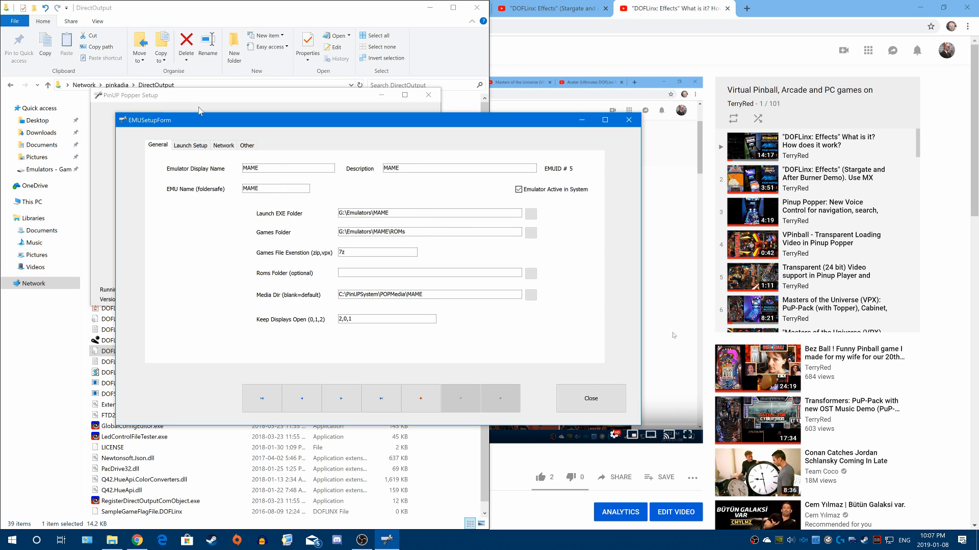
pyautogui.click(196, 145)
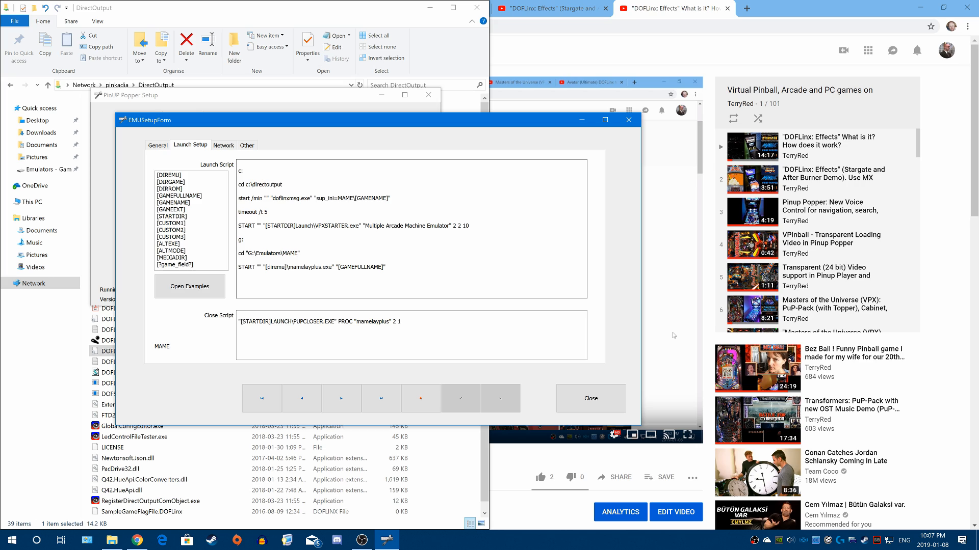
# Highlight the doflinxmsg.exe line and its [GAMENAME] variable in the MAME launch script, and exit PinUP Popper Setup.
pyautogui.moveTo(392, 199); pyautogui.dragTo(238, 199)
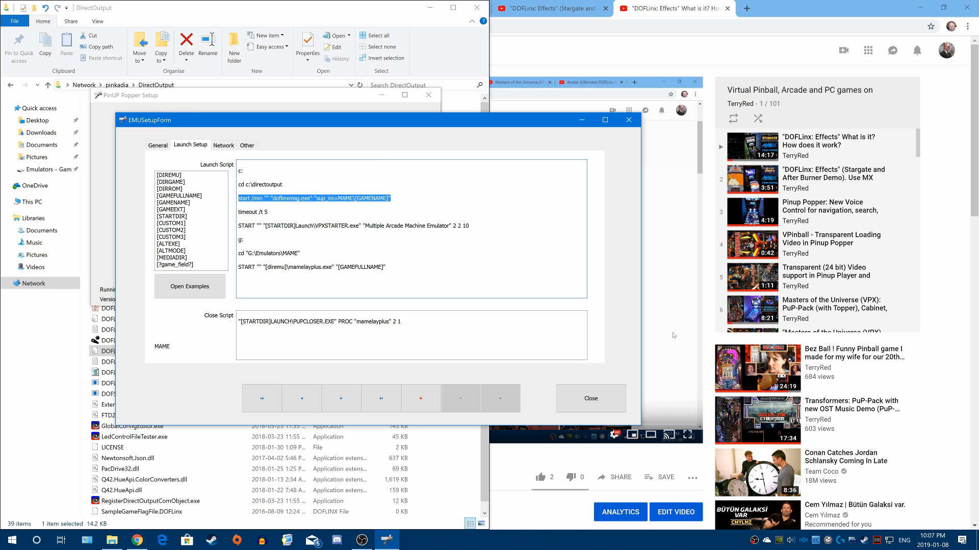
pyautogui.press('Down')
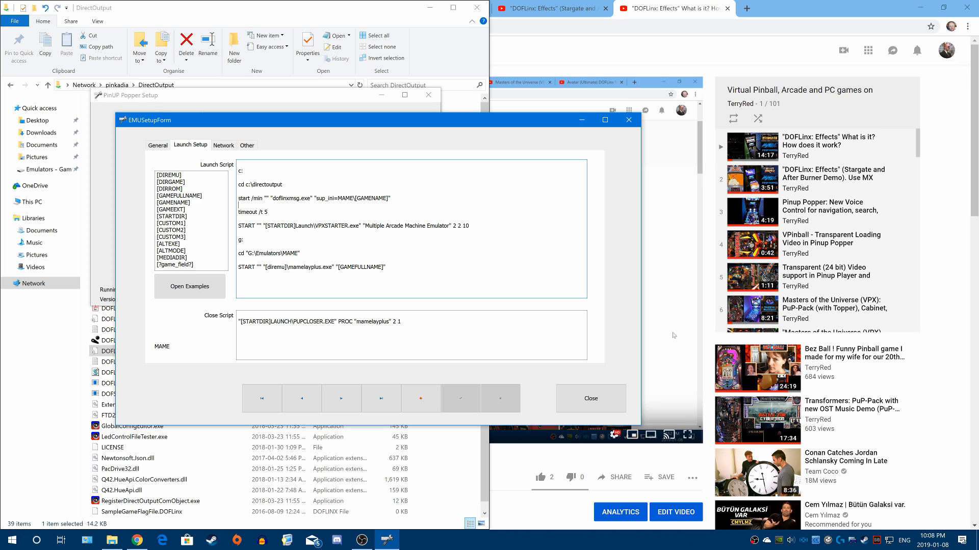
pyautogui.moveTo(352, 198); pyautogui.dragTo(391, 199)
pyautogui.click(365, 198)
pyautogui.moveTo(352, 198); pyautogui.dragTo(391, 199)
pyautogui.press('Down')
pyautogui.moveTo(353, 198); pyautogui.dragTo(392, 198)
pyautogui.click(392, 204)
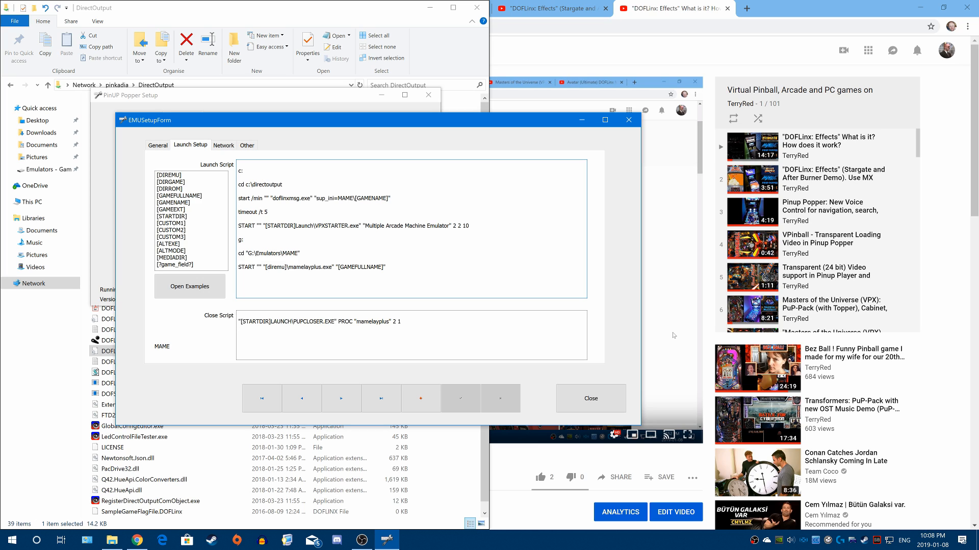
pyautogui.click(573, 394)
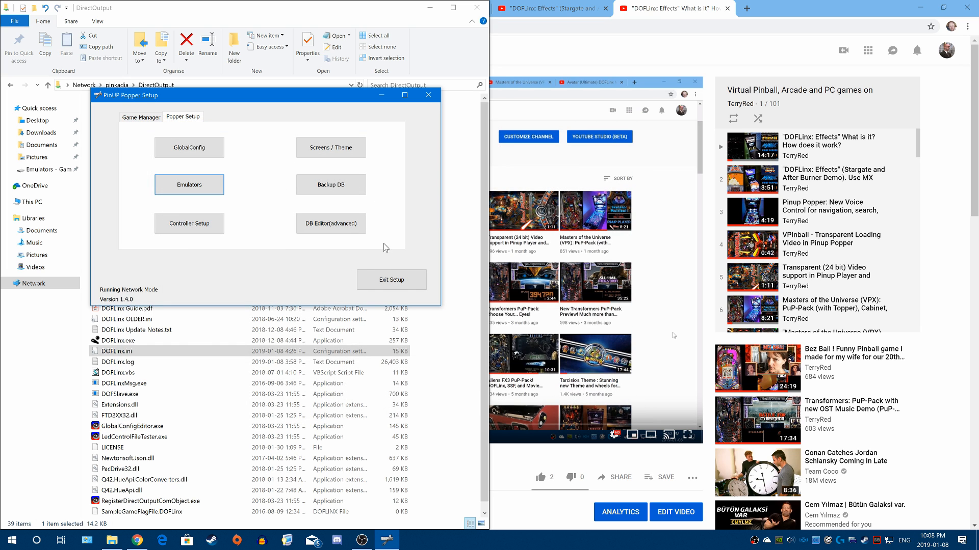
pyautogui.click(386, 273)
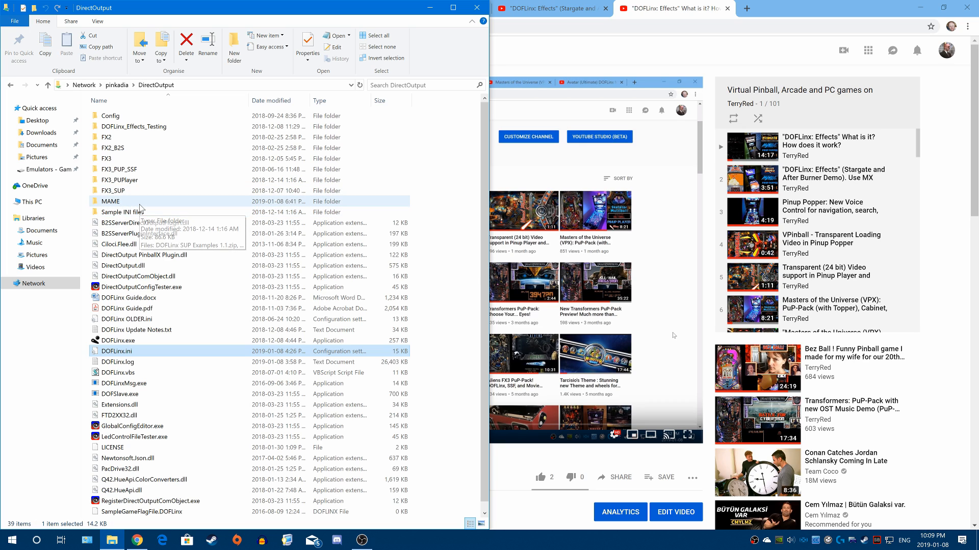
# Open aburner2.ini from the DirectOutput MAME folder and maximize its window.
pyautogui.doubleClick(129, 203)
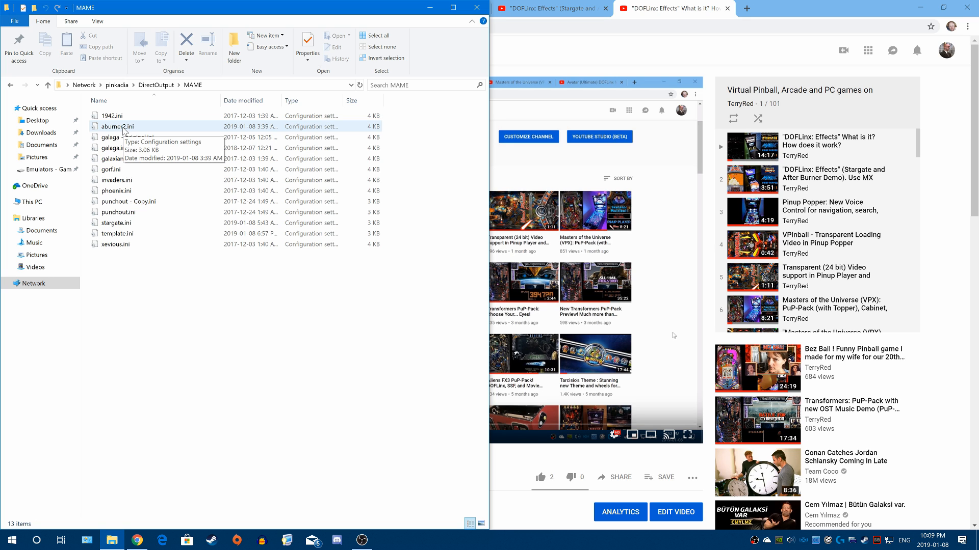
pyautogui.doubleClick(123, 128)
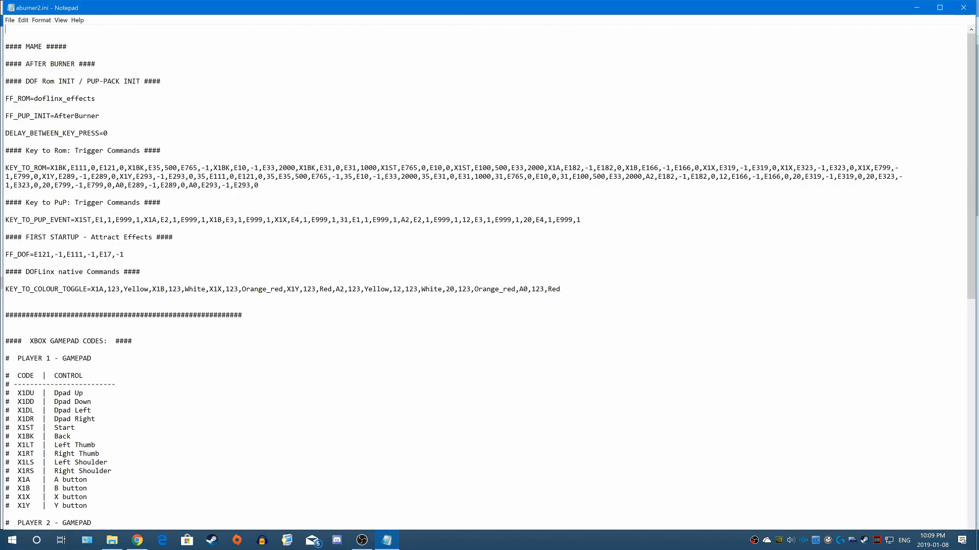
pyautogui.doubleClick(274, 13)
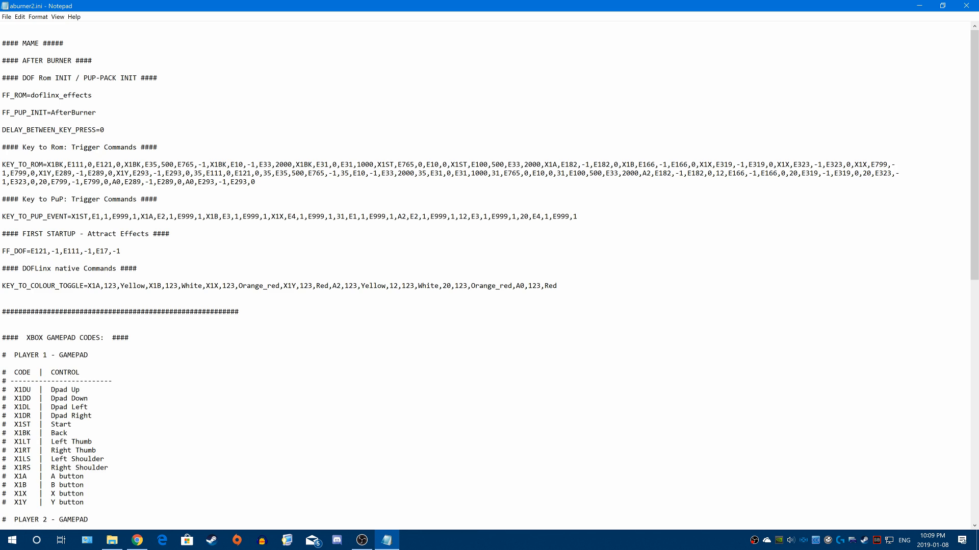
# Look through aburner2.ini and highlight the "Key to PuP: Trigger Commands" heading.
pyautogui.scroll(-15, 485, 276)
pyautogui.scroll(15, 485, 275)
pyautogui.hotkey('shift', 'Left')
pyautogui.click(3, 52)
pyautogui.moveTo(158, 200); pyautogui.dragTo(3, 191)
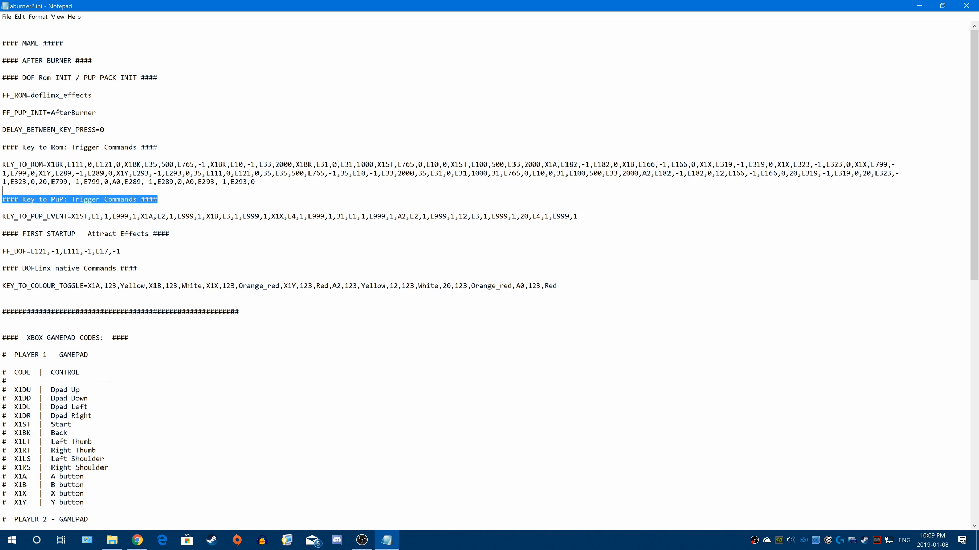
pyautogui.click(72, 147)
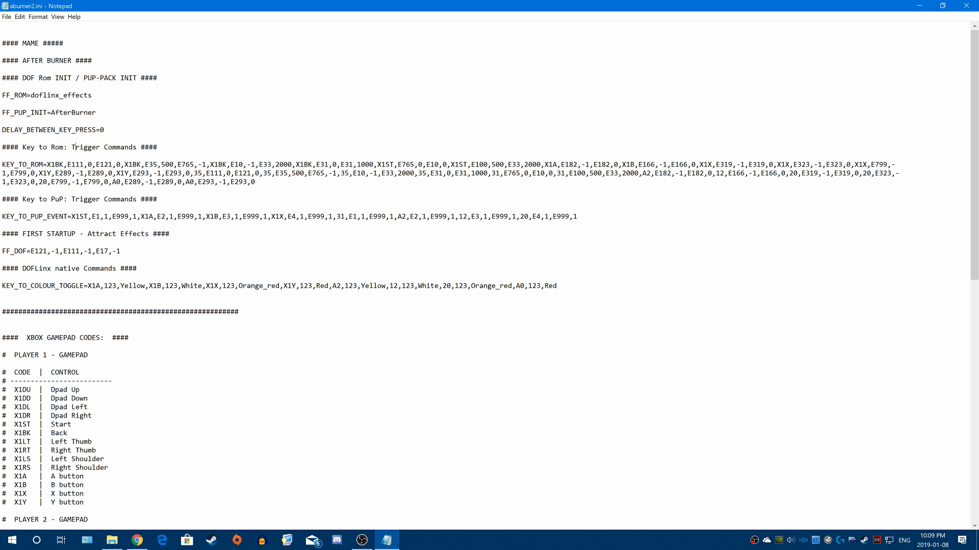
# Highlight the FF_ROM, FF_PUP_INIT and DELAY_BETWEEN_KEY_PRESS lines in aburner2.ini for examination.
pyautogui.moveTo(2, 95); pyautogui.dragTo(92, 95)
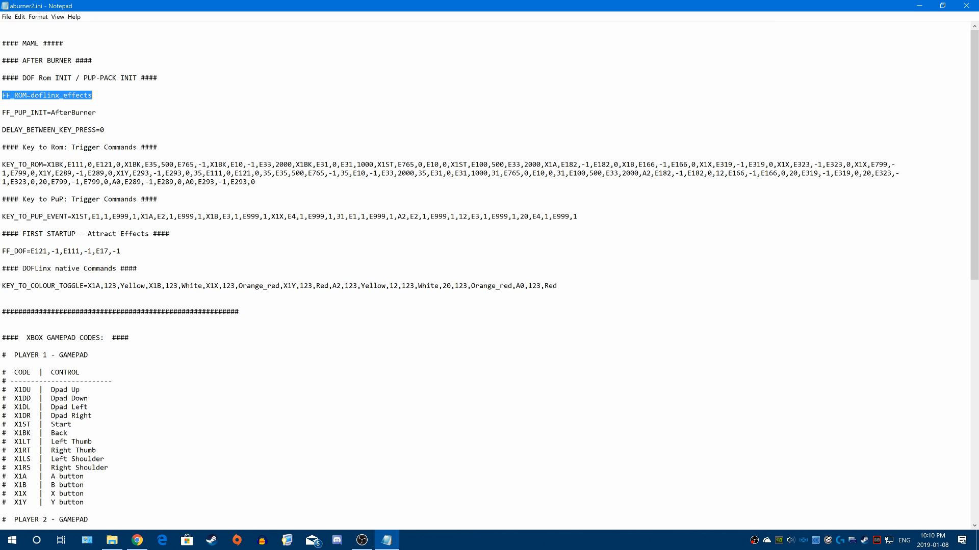
pyautogui.click(3, 121)
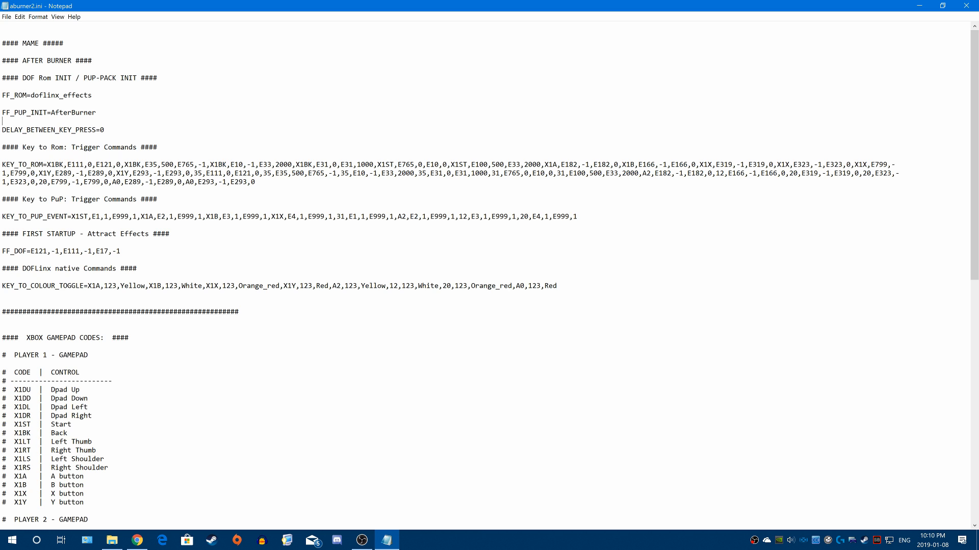
pyautogui.moveTo(30, 95); pyautogui.dragTo(92, 94)
pyautogui.click(3, 103)
pyautogui.moveTo(6, 112)
pyautogui.mouseDown()
pyautogui.moveTo(96, 112)
pyautogui.moveTo(104, 130)
pyautogui.moveTo(2, 130)
pyautogui.mouseUp()
pyautogui.click(97, 112)
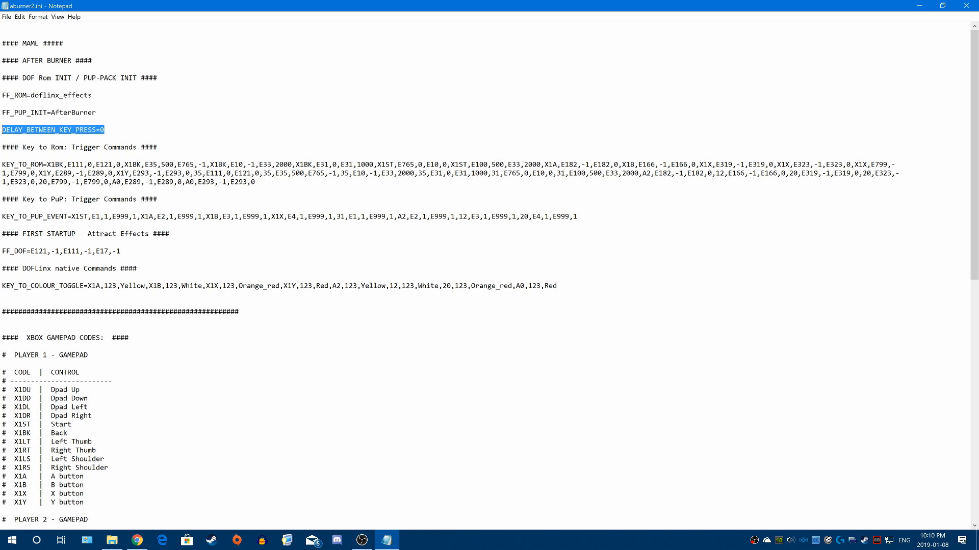
# Highlight the KEY_TO_ROM command name and its full list of trigger values in aburner2.ini for examination.
pyautogui.click(96, 113)
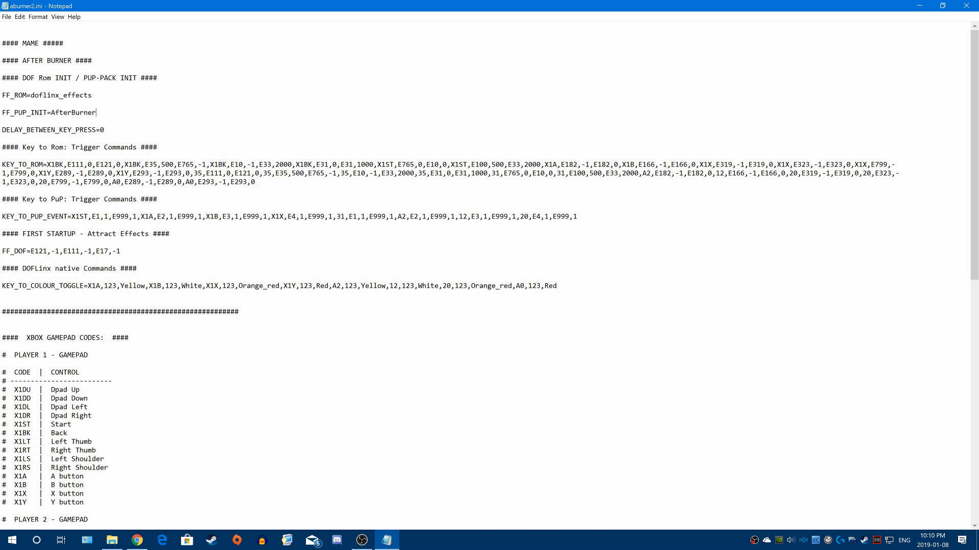
pyautogui.moveTo(2, 165); pyautogui.dragTo(43, 164)
pyautogui.moveTo(46, 165); pyautogui.dragTo(256, 182)
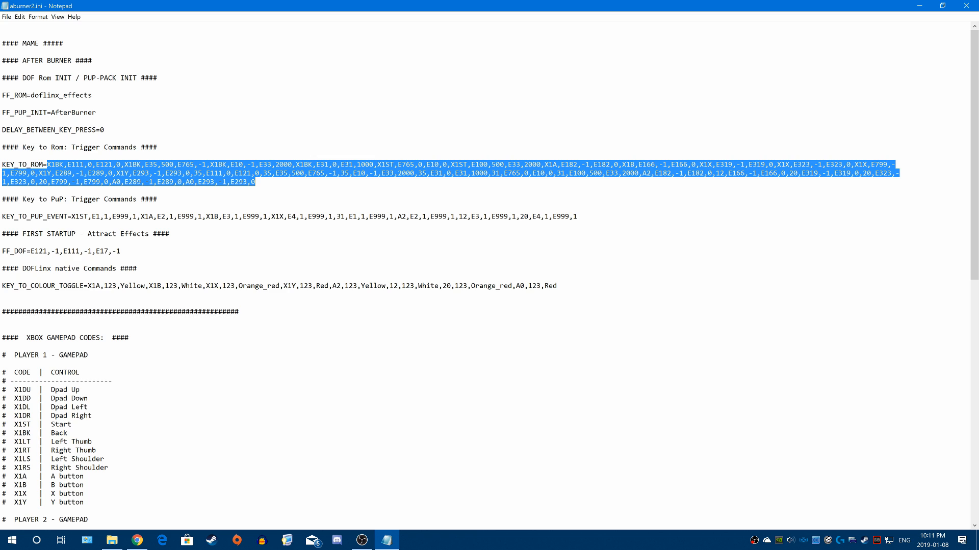
pyautogui.click(236, 173)
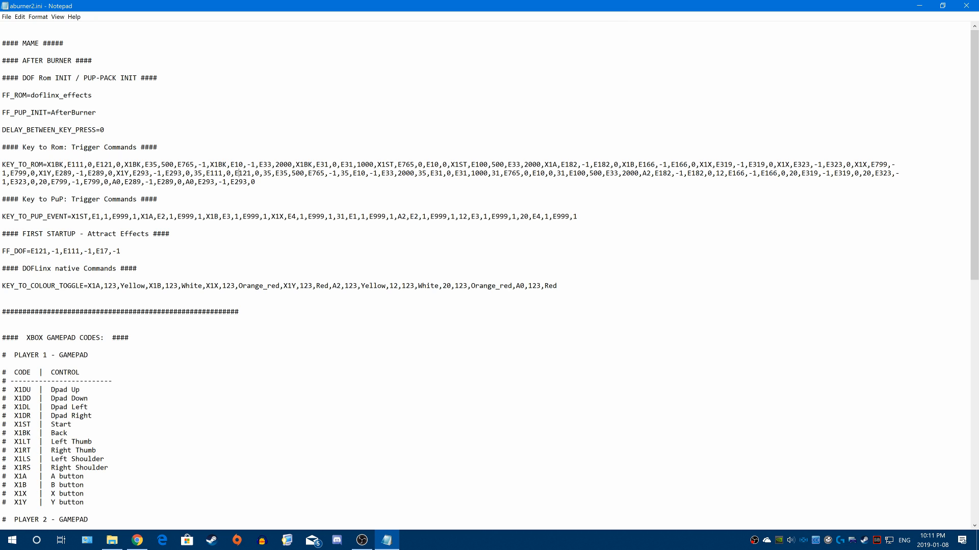
# Highlight the KEY_TO_PUP_EVENT line and the FF_DOF attract effects line in aburner2.ini for examination.
pyautogui.moveTo(3, 209); pyautogui.dragTo(579, 216)
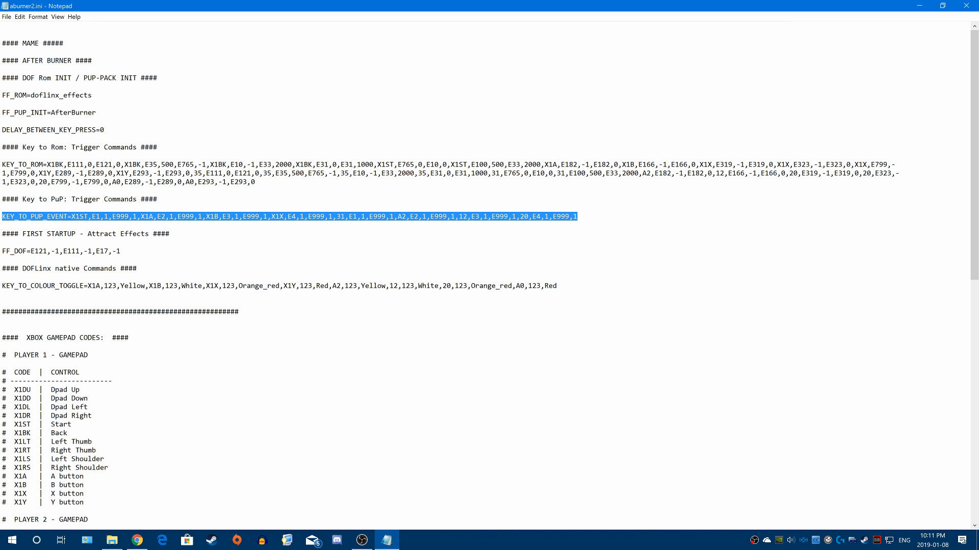
pyautogui.click(2, 225)
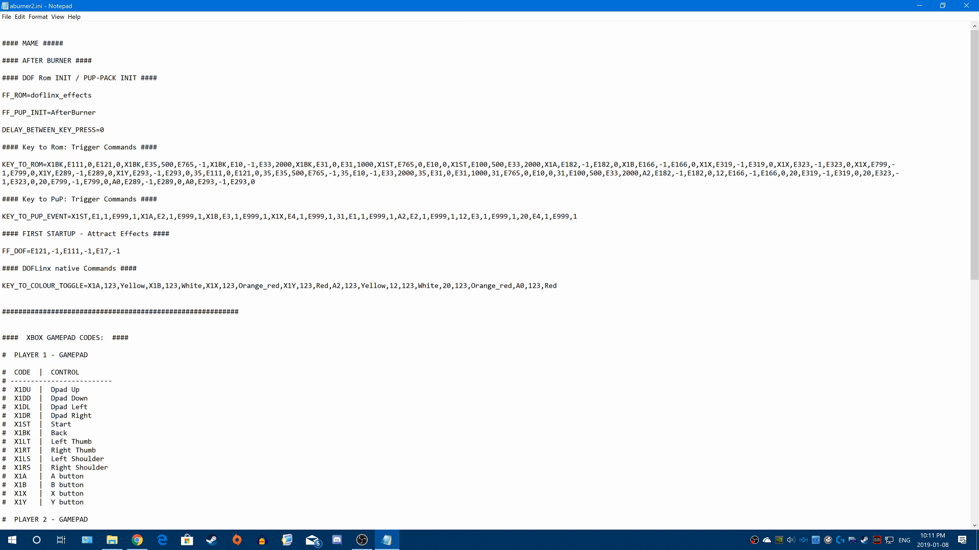
pyautogui.moveTo(121, 251); pyautogui.dragTo(2, 251)
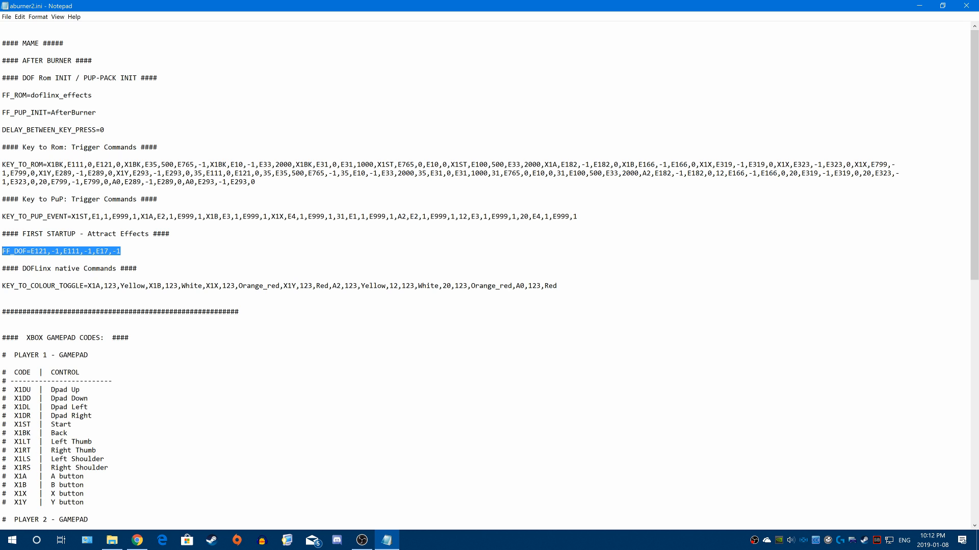
# Highlight the KEY_TO_COLOUR_TOGGLE line in aburner2.ini and look over the gamepad and keyboard code tables below it.
pyautogui.moveTo(2, 286); pyautogui.dragTo(88, 286)
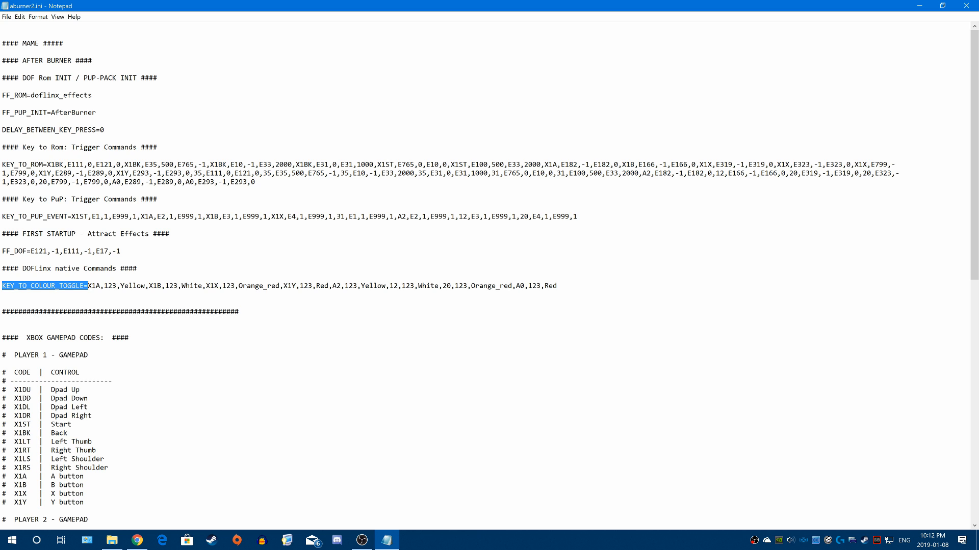
pyautogui.moveTo(88, 286); pyautogui.dragTo(558, 287)
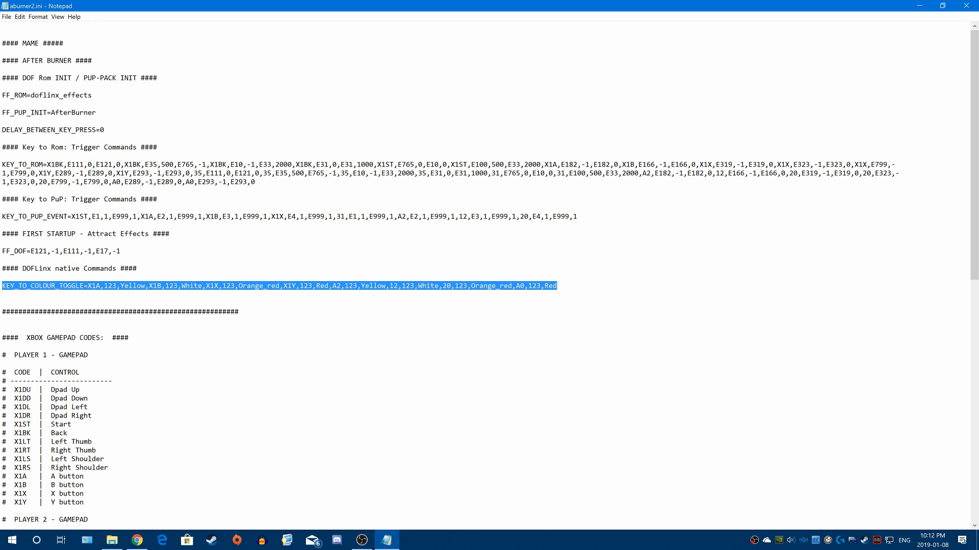
pyautogui.click(2, 243)
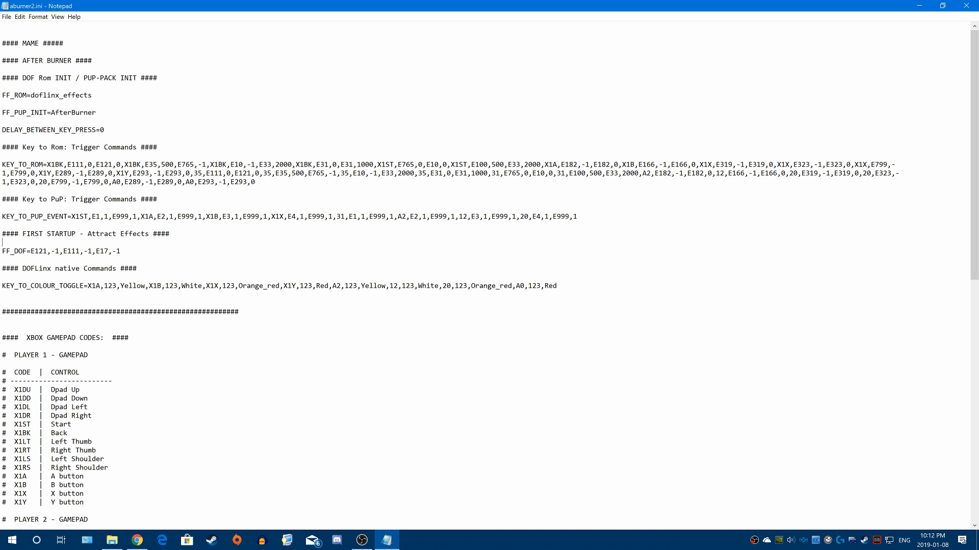
pyautogui.scroll(-10, 490, 275)
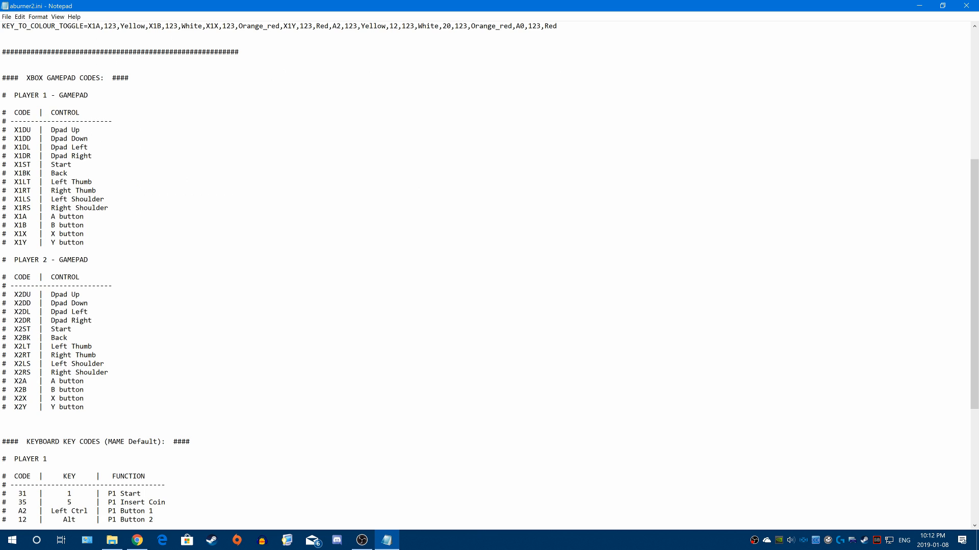
pyautogui.scroll(10, 490, 276)
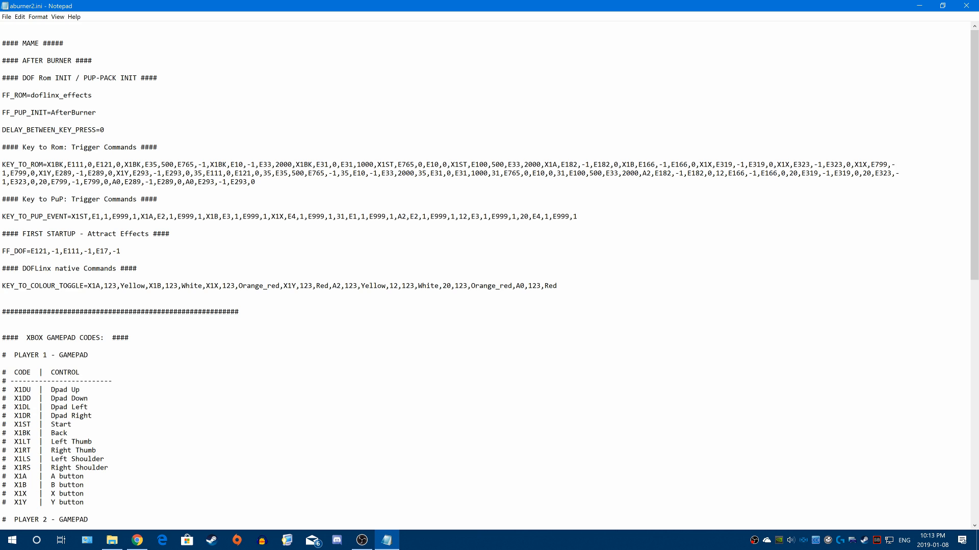
# Close aburner2.ini, minimize the MAME folder window and switch to the DOFLinx: Effects.xlsx spreadsheet in Chrome.
pyautogui.click(972, 7)
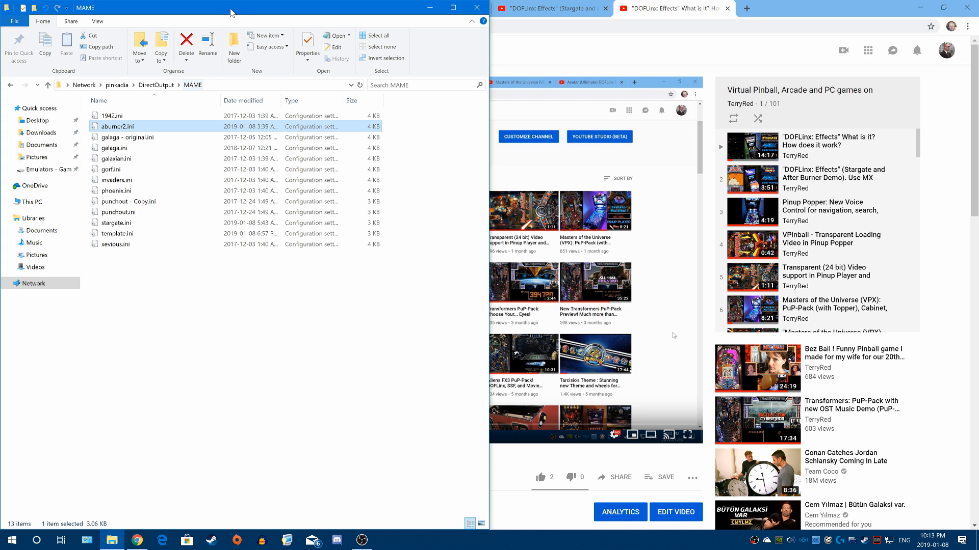
pyautogui.click(431, 8)
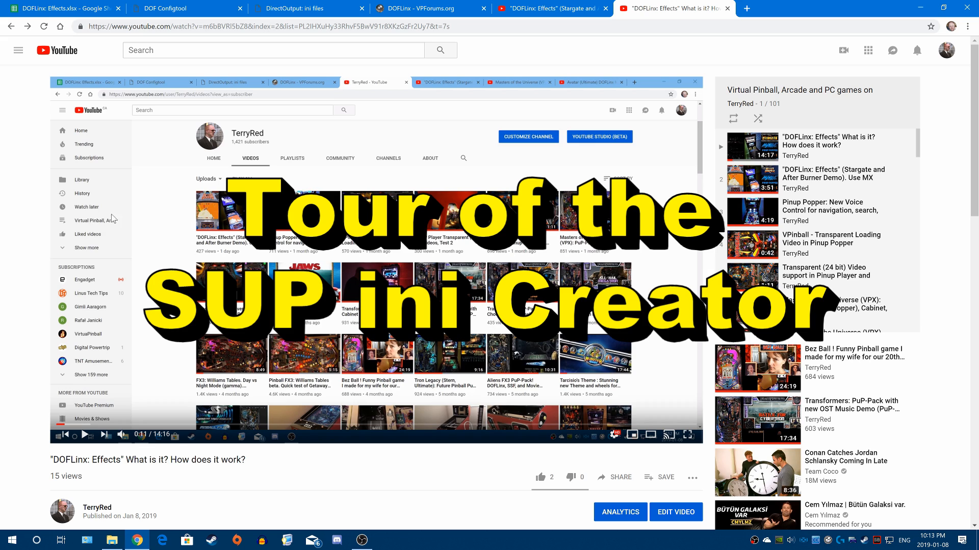
pyautogui.click(51, 9)
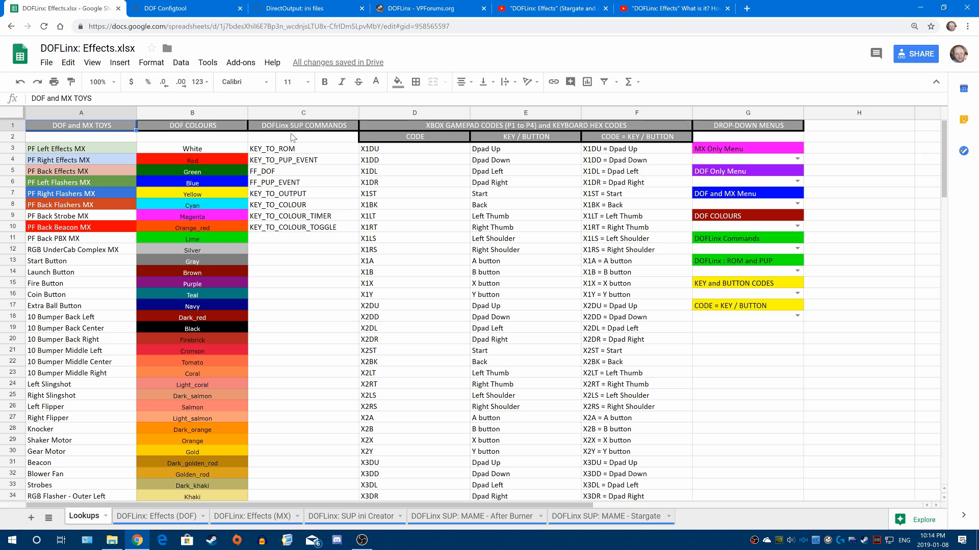
# Select the DOFLinx SUP commands from KEY_TO_COLOUR_TOGGLE up to KEY_TO_ROM on the Lookups sheet, and look through its colour and key code lists.
pyautogui.click(291, 229)
pyautogui.moveTo(292, 228); pyautogui.dragTo(293, 149)
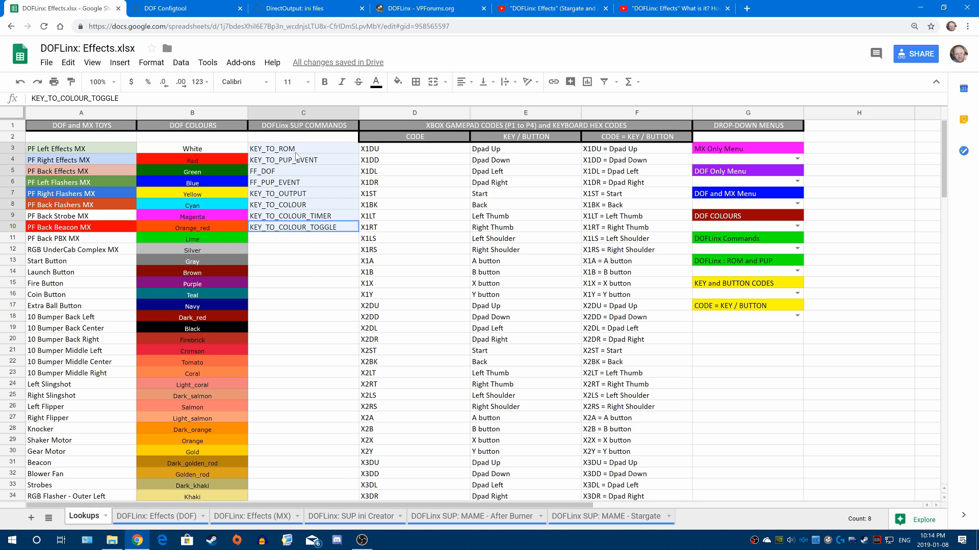
pyautogui.click(306, 273)
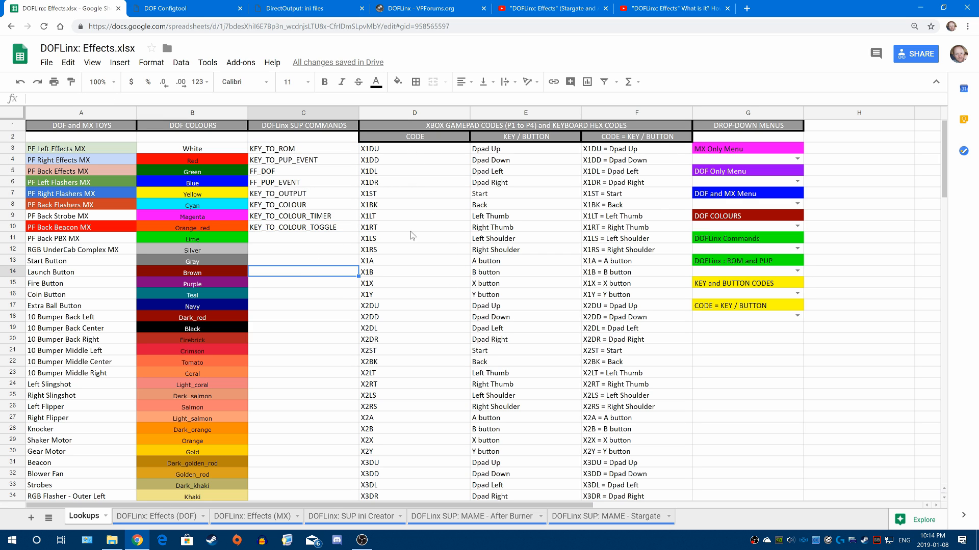
pyautogui.scroll(-12, 402, 343)
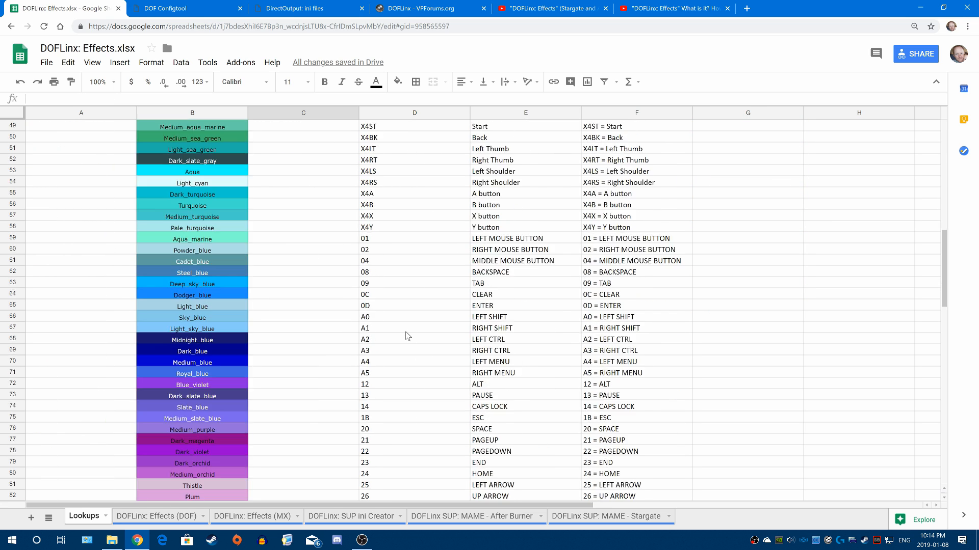
pyautogui.scroll(12, 507, 428)
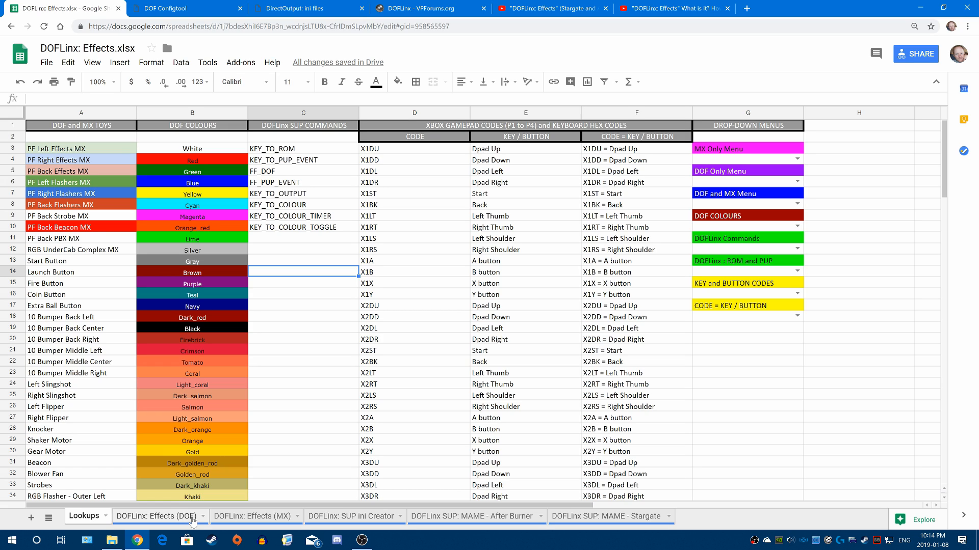
# Open the DOFLinx: Effects (DOF) sheet and examine the generic toys, selecting the Shaker Motor function and its trigger code.
pyautogui.click(160, 517)
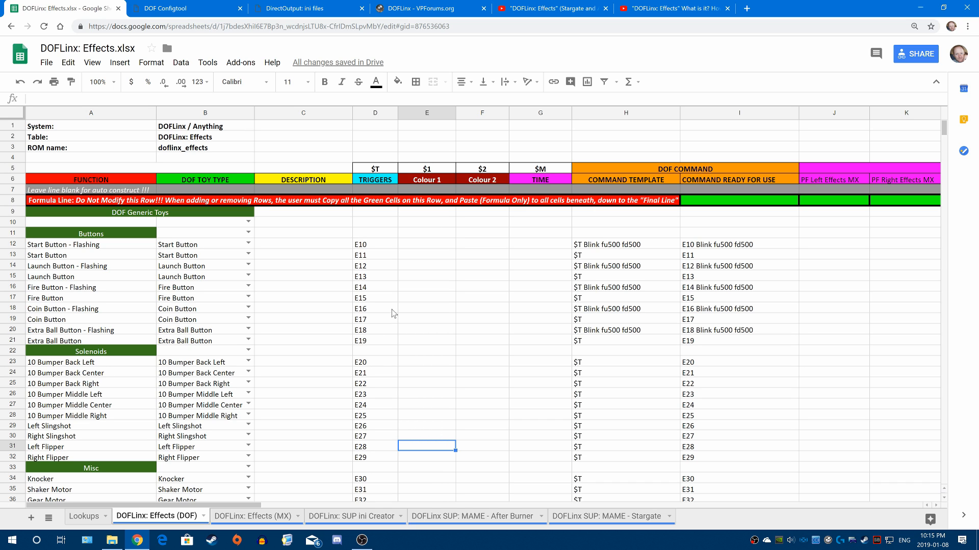
pyautogui.scroll(-4, 394, 313)
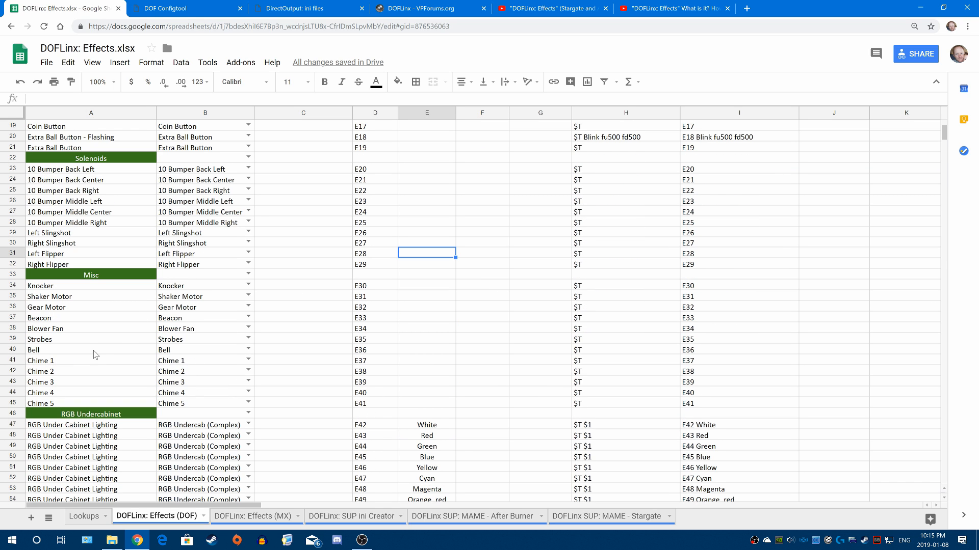
pyautogui.click(48, 299)
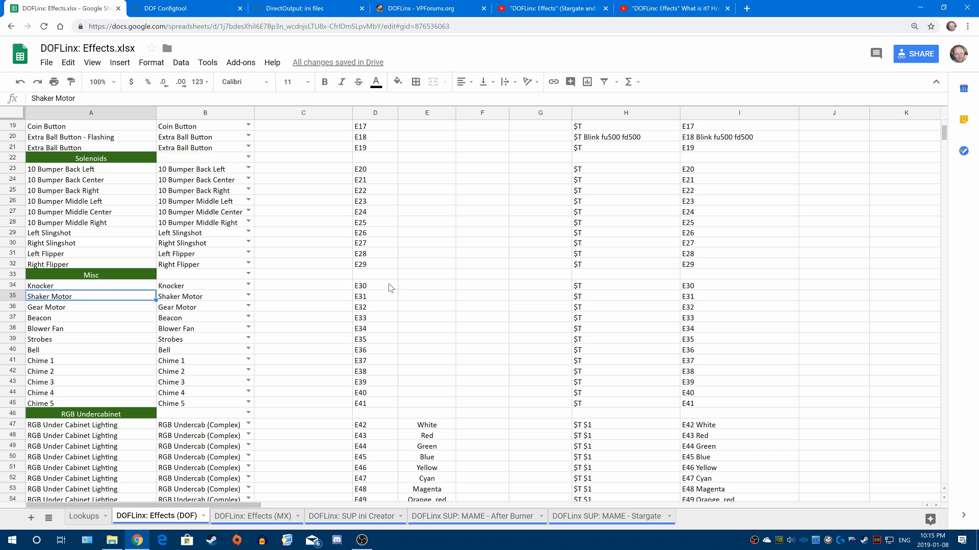
pyautogui.click(376, 298)
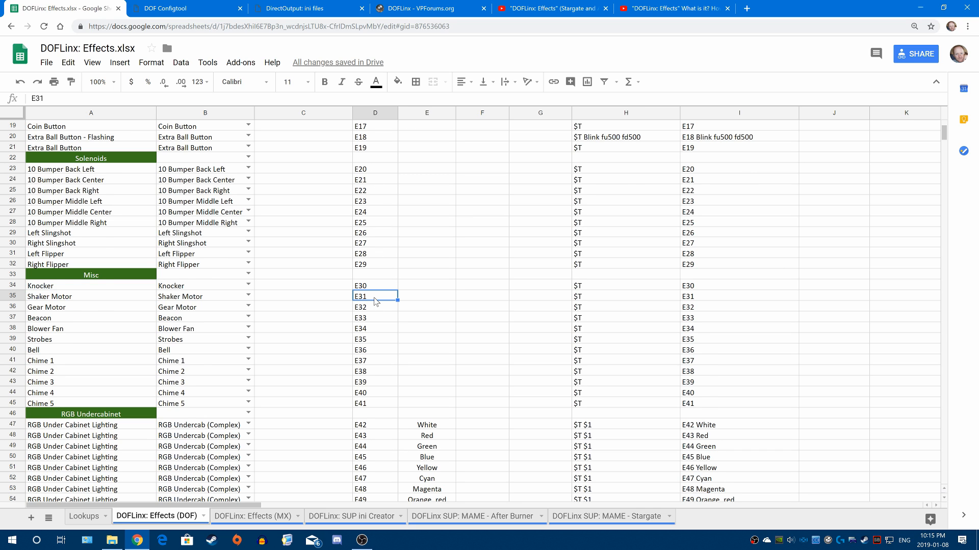
pyautogui.scroll(5, 375, 300)
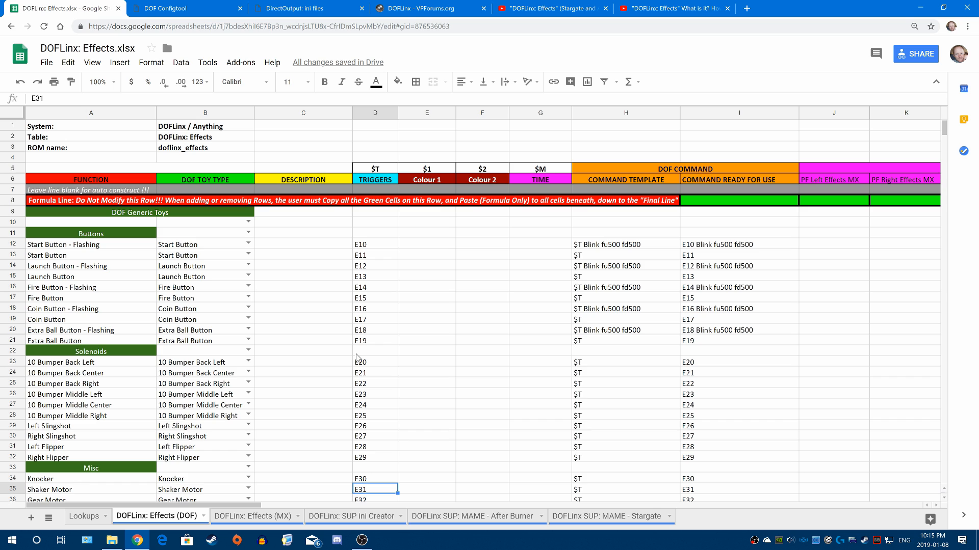
pyautogui.scroll(-4, 357, 358)
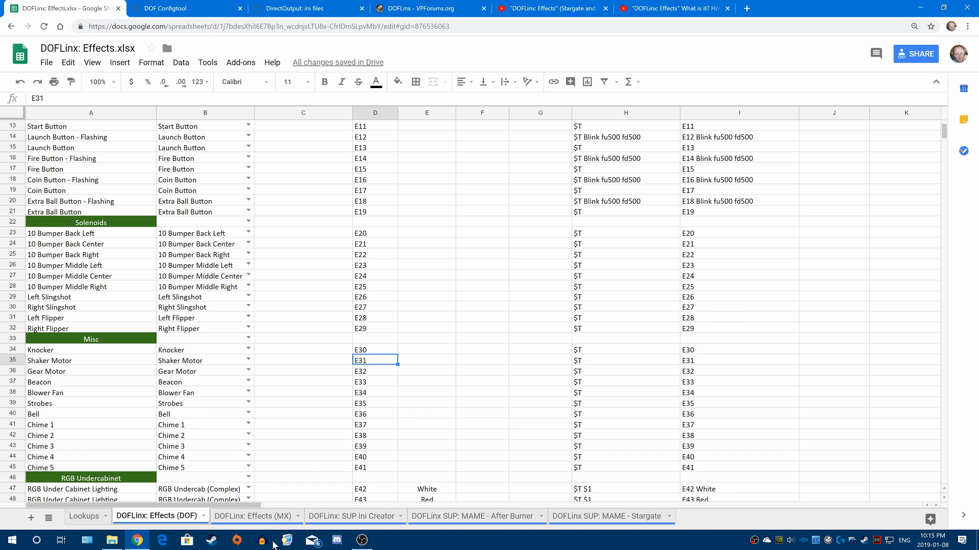
# Open the DOFLinx: Effects (MX) sheet and examine the Explosion - Green effect, selecting its name and its trigger code.
pyautogui.click(246, 518)
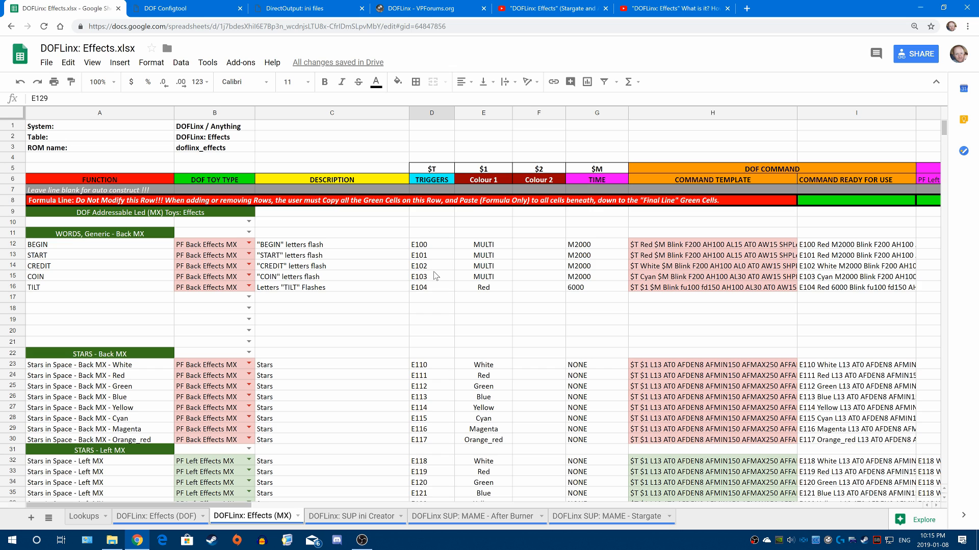
pyautogui.scroll(-5, 63, 400)
pyautogui.scroll(-2, 63, 368)
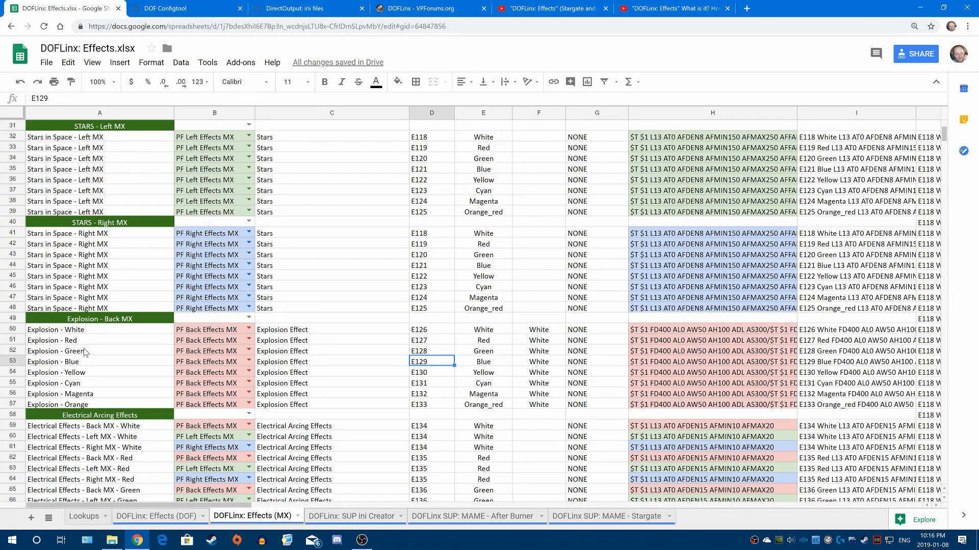
pyautogui.click(85, 353)
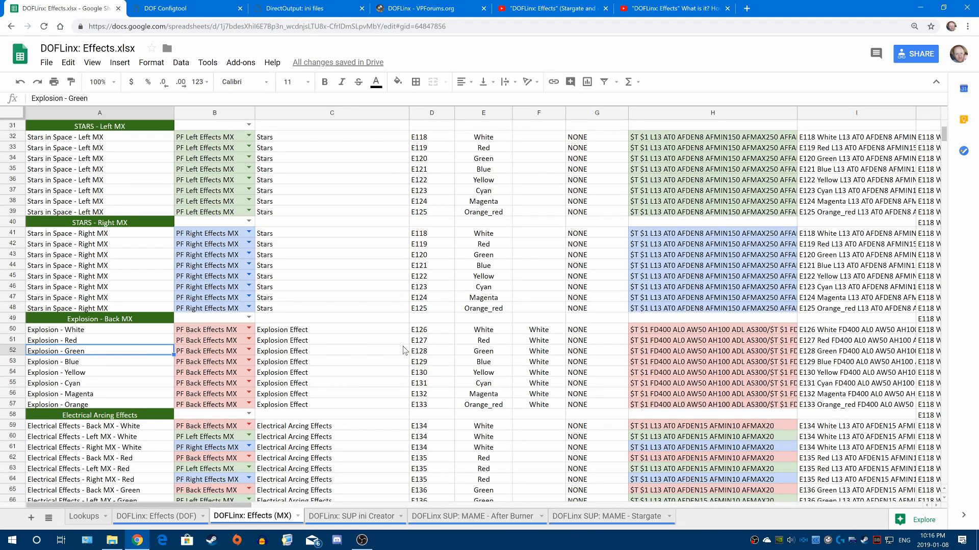
pyautogui.click(425, 353)
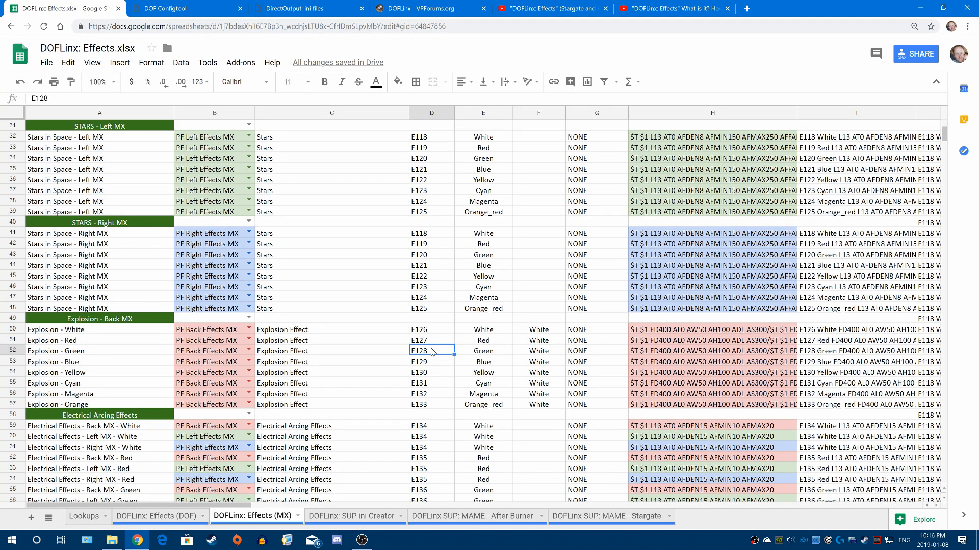
# Look through the remaining effects on the MX sheet and select the trigger code of the magenta Side Splash Left - Middle effect.
pyautogui.scroll(-18, 432, 352)
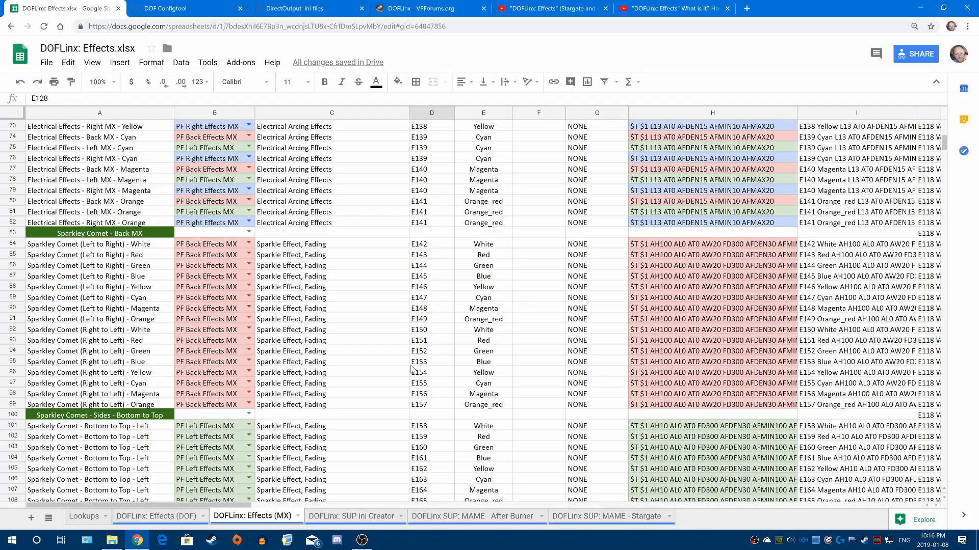
pyautogui.scroll(-8, 412, 367)
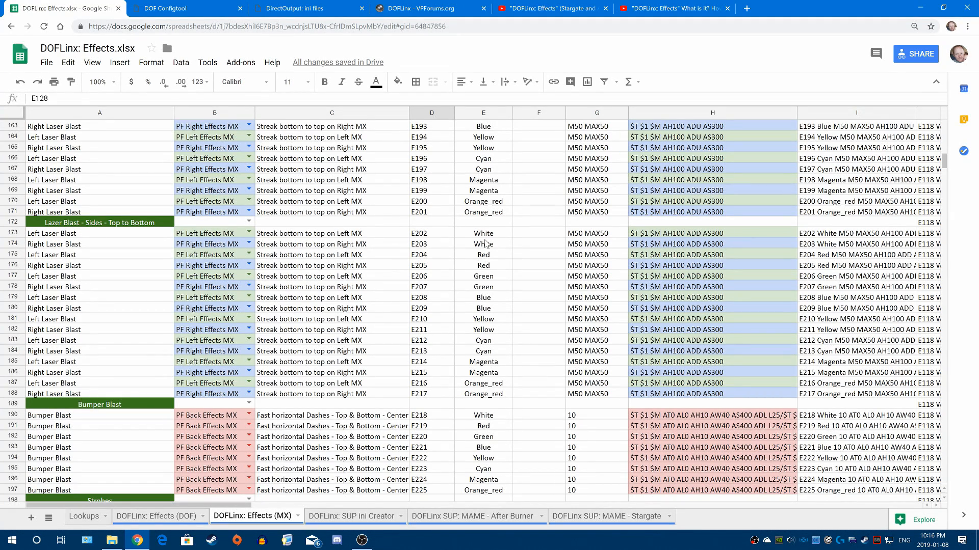
pyautogui.scroll(-6, 485, 243)
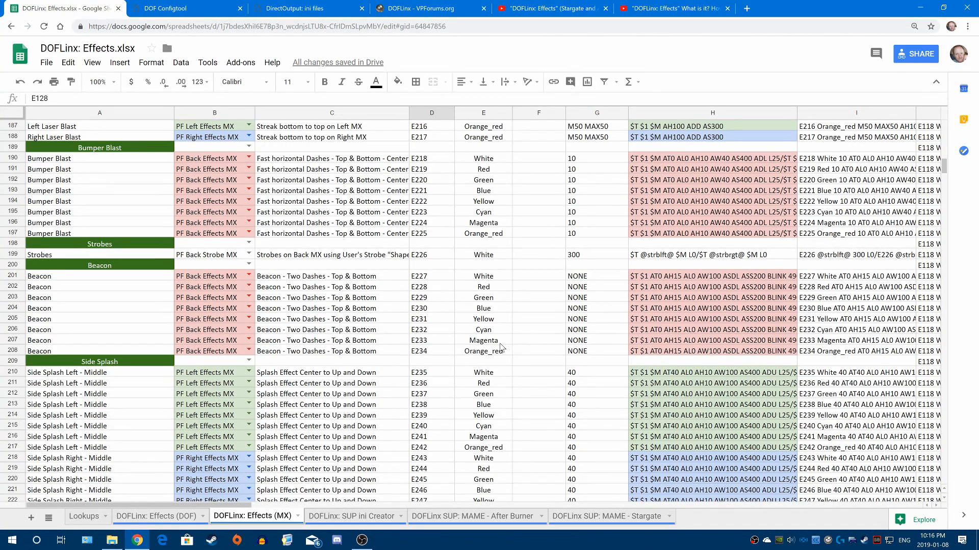
pyautogui.scroll(-18, 500, 236)
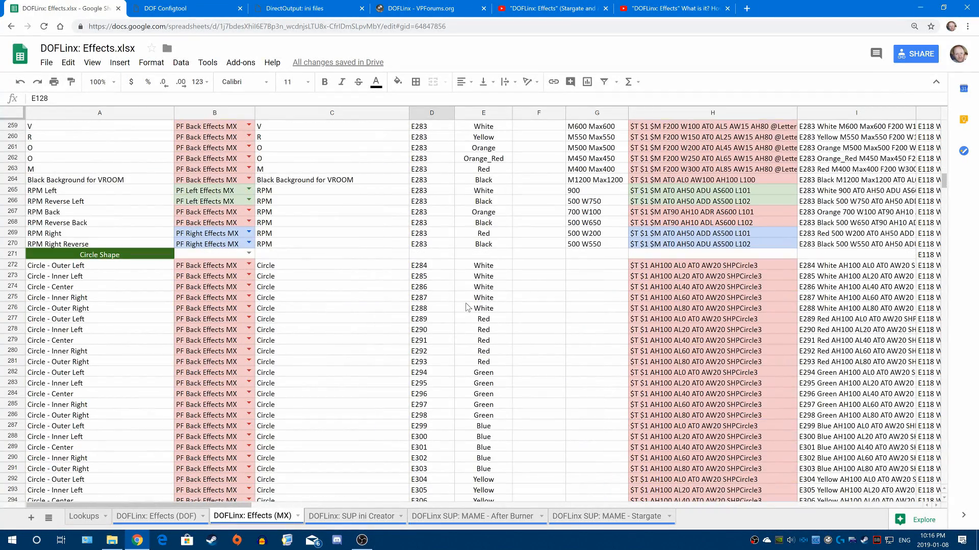
pyautogui.scroll(16, 465, 306)
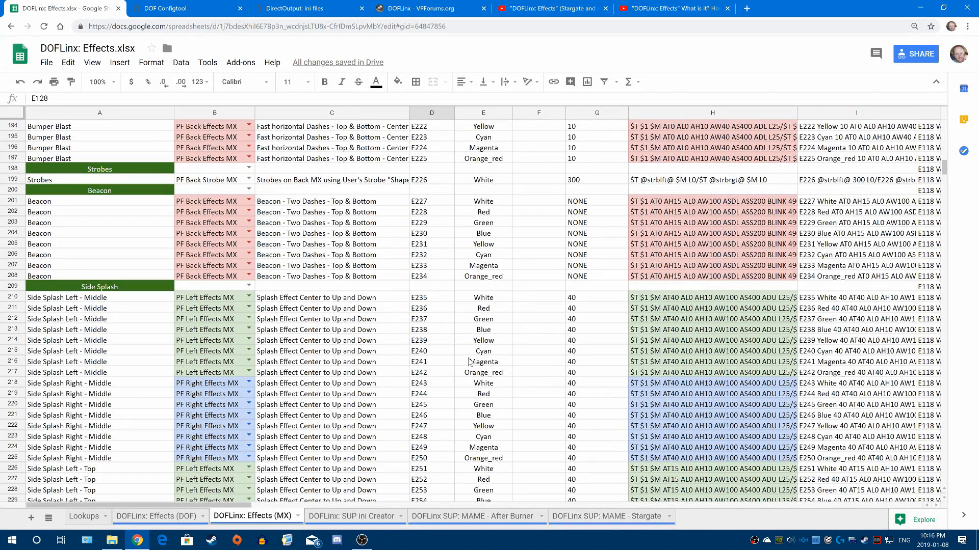
pyautogui.click(432, 364)
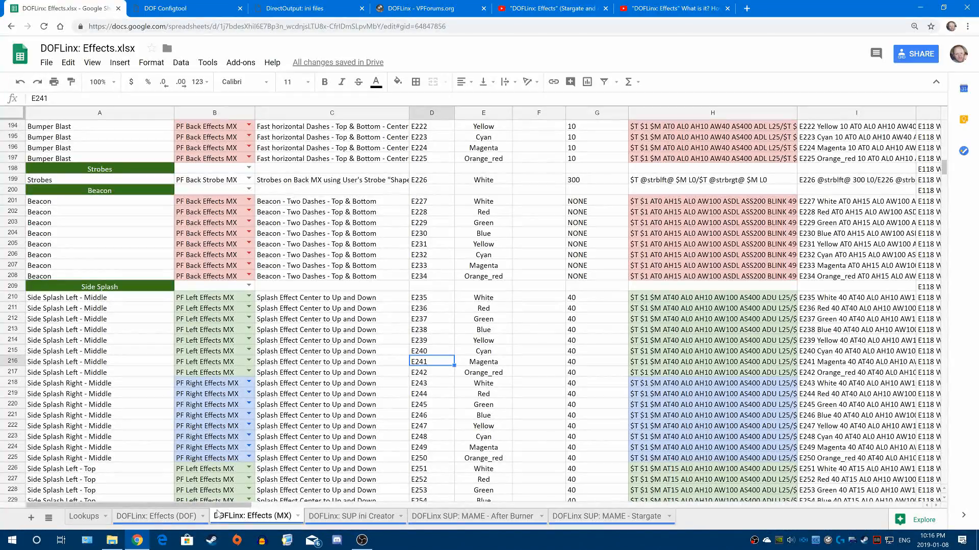
pyautogui.scroll(-18, 542, 244)
pyautogui.scroll(20, 506, 254)
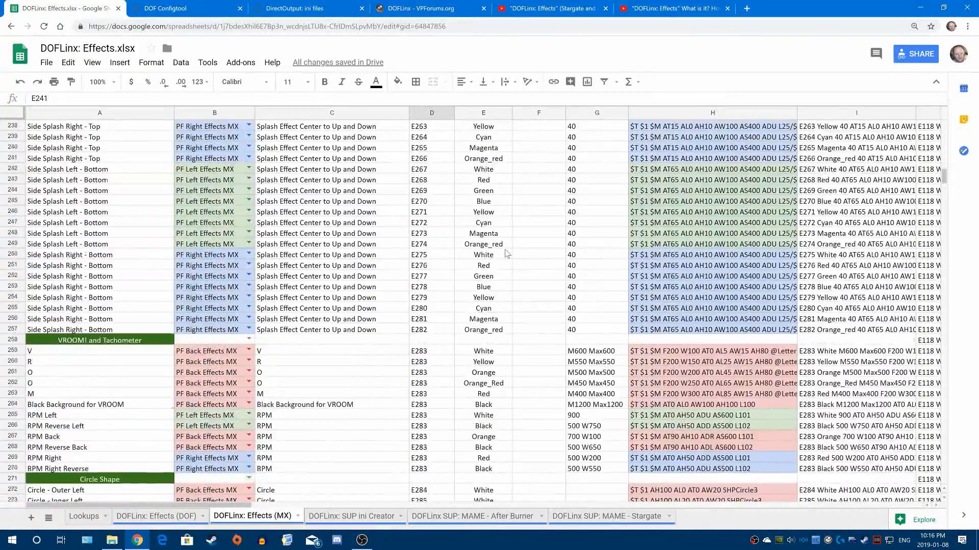
# Switch between the MAME - After Burner and MAME - Stargate SUP sheets to compare their command setups, finishing on Stargate.
pyautogui.scroll(7, 506, 253)
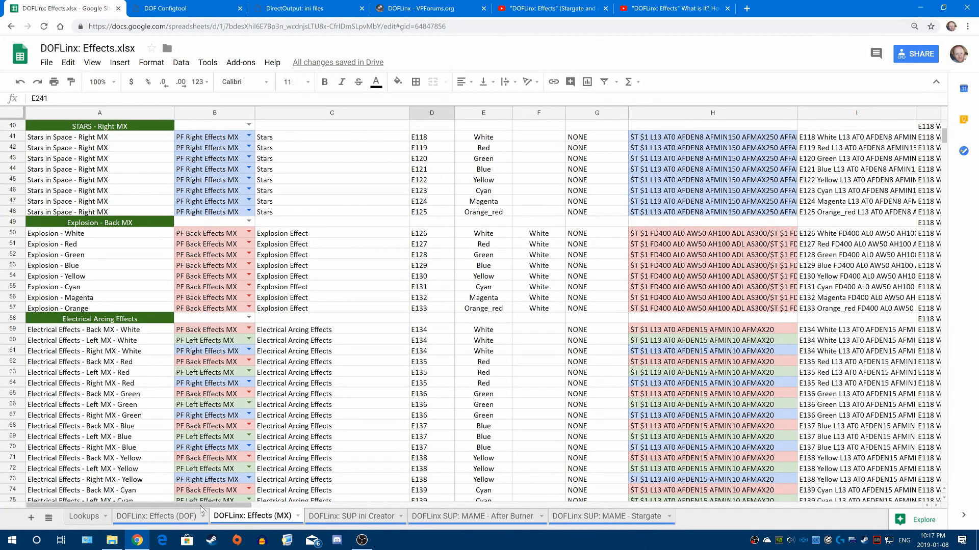
pyautogui.click(484, 517)
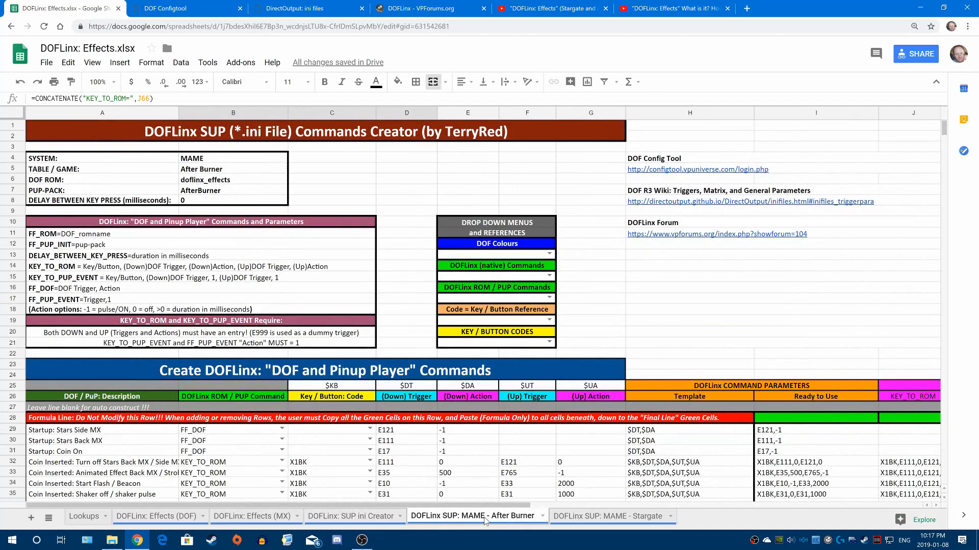
pyautogui.click(587, 520)
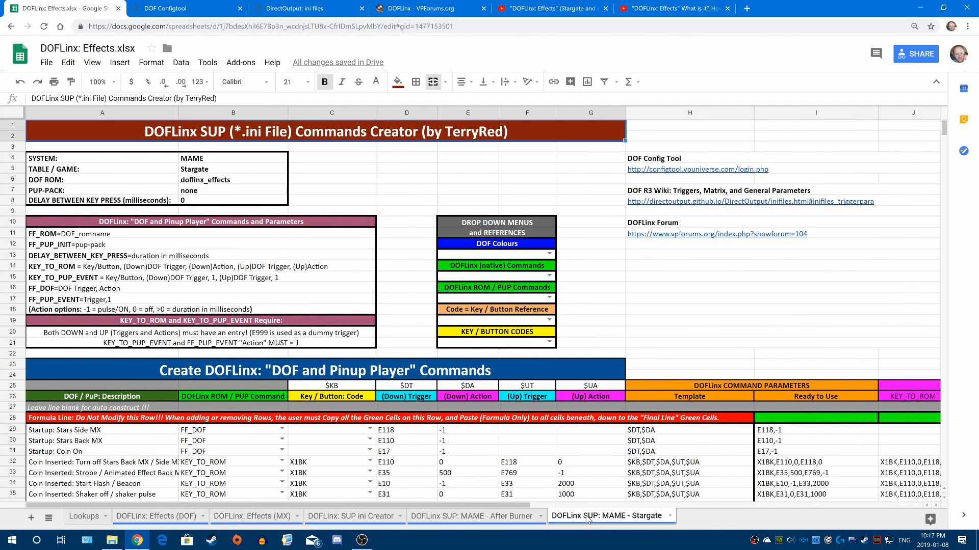
pyautogui.click(508, 519)
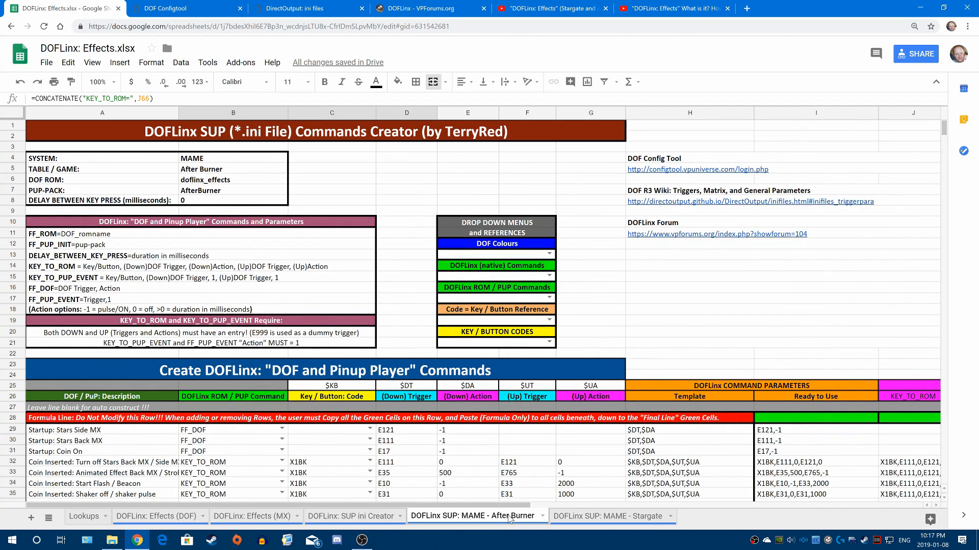
pyautogui.click(617, 519)
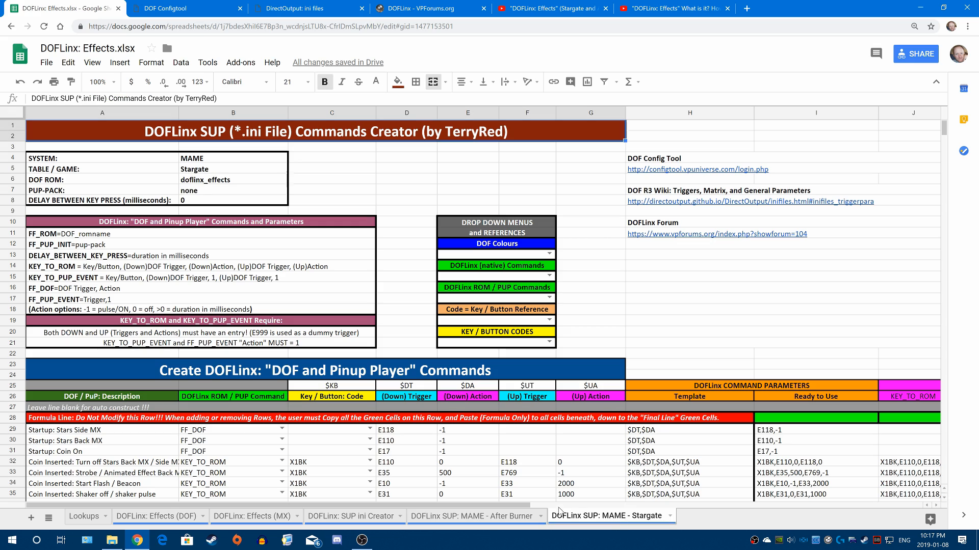
# Open the DOFLinx: SUP ini Creator sheet and select its system and game values, followed by the DOF and Pinup Player example rows.
pyautogui.click(357, 519)
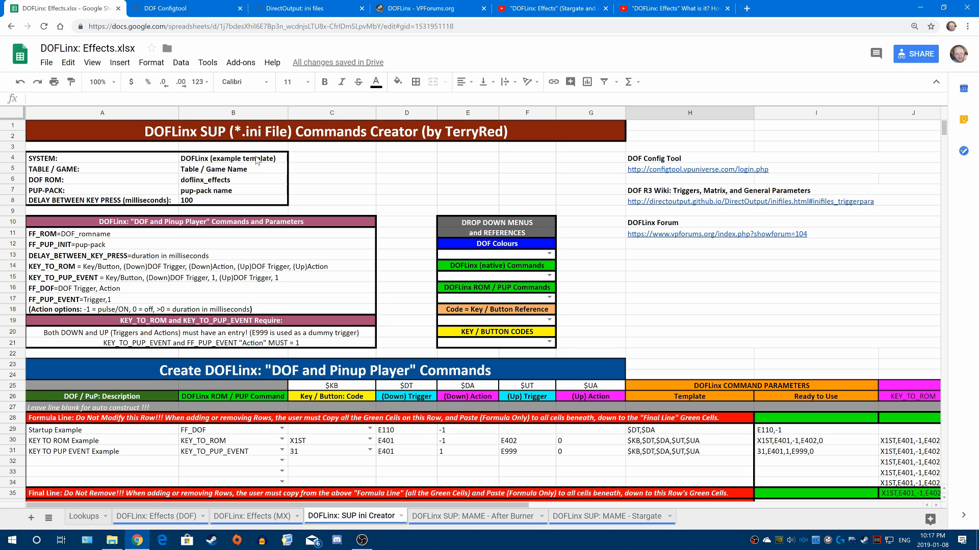
pyautogui.moveTo(258, 161); pyautogui.dragTo(259, 206)
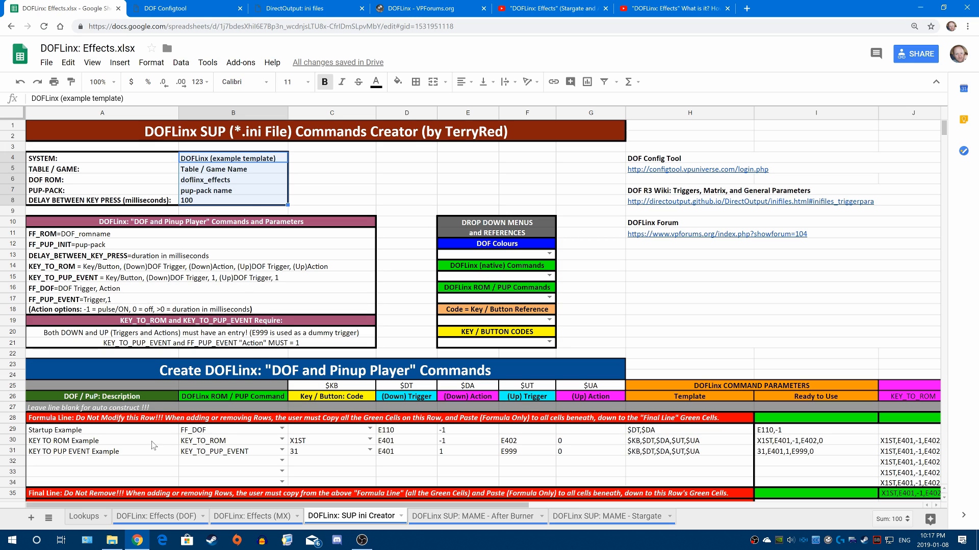
pyautogui.moveTo(90, 430)
pyautogui.mouseDown()
pyautogui.moveTo(168, 451)
pyautogui.moveTo(689, 481)
pyautogui.mouseUp()
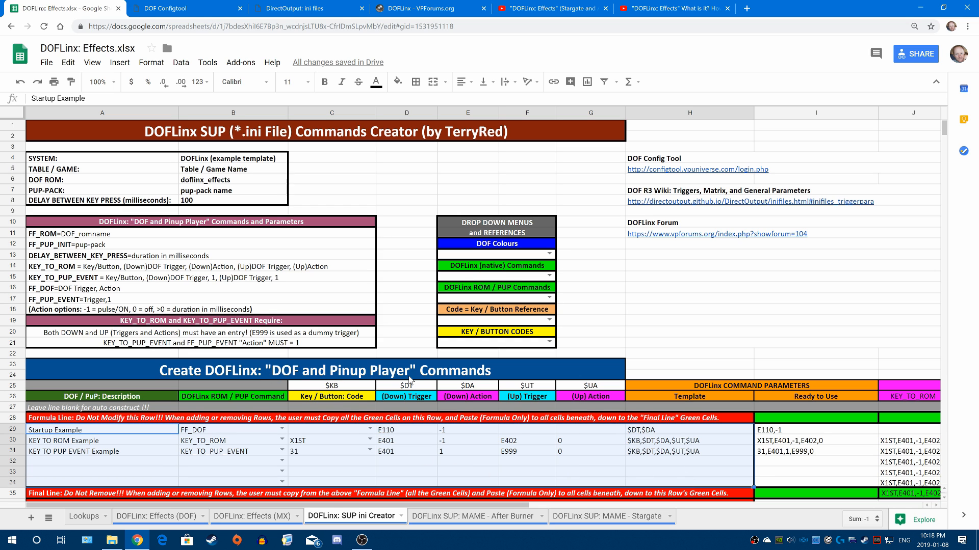
# Select the example rows under Create DOFLinx (native) Commands and examine the Completed DOFLinx Commands section.
pyautogui.scroll(-6, 631, 404)
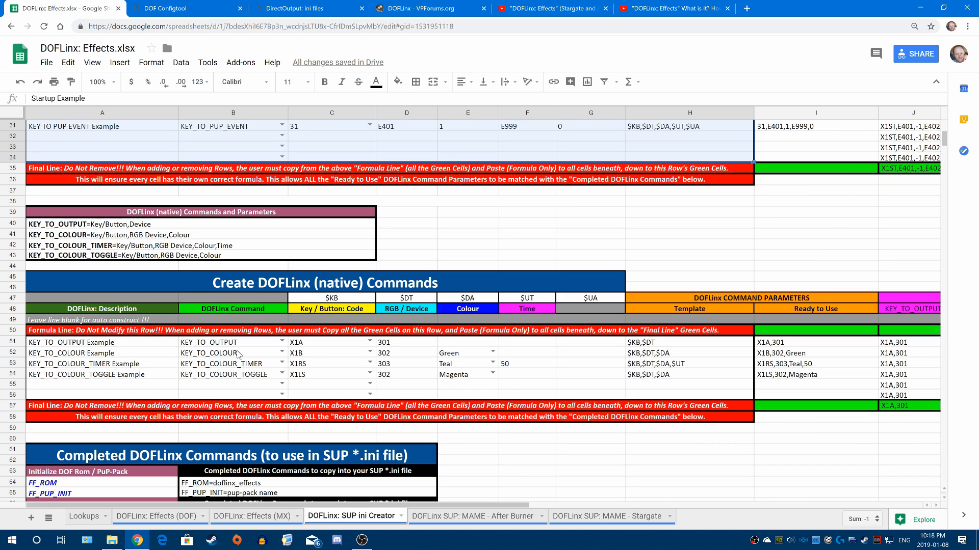
pyautogui.moveTo(83, 345); pyautogui.dragTo(696, 396)
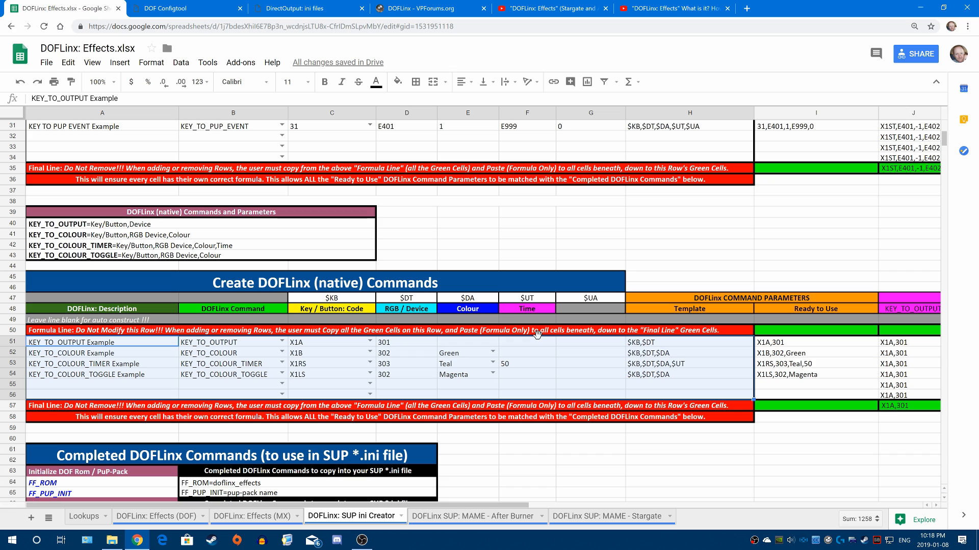
pyautogui.scroll(-4, 521, 336)
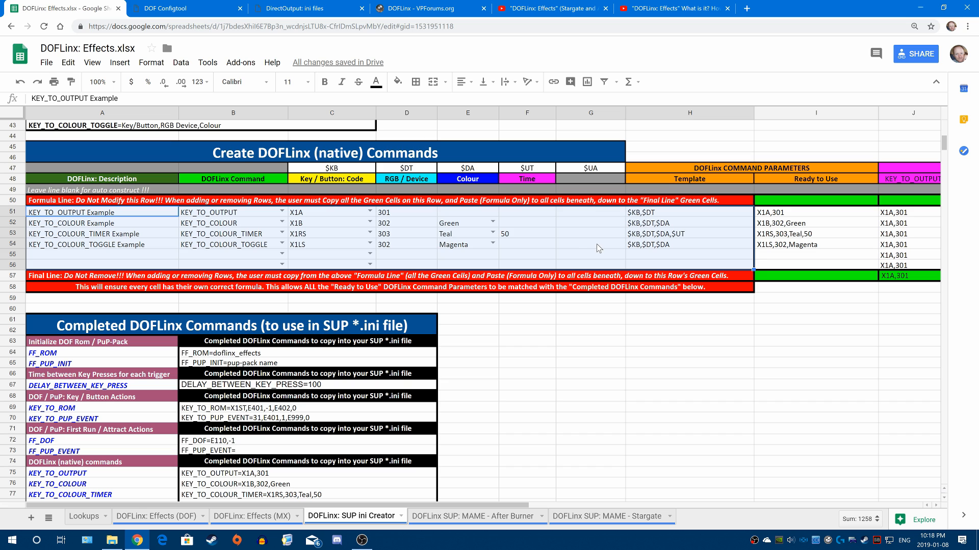
pyautogui.scroll(4, 589, 311)
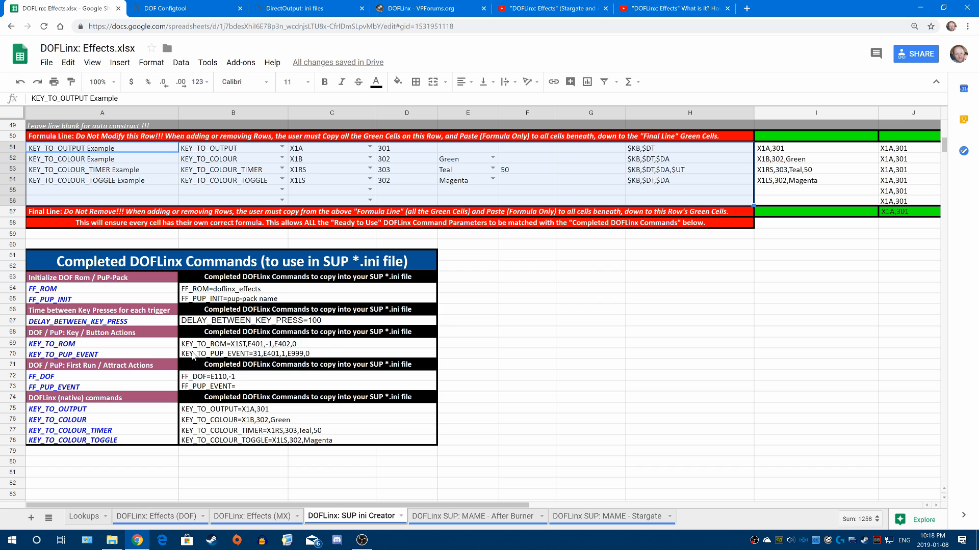
# Open aburner2.ini from the MAME folder, select its KEY_TO_ROM line, close the file and return to the spreadsheet.
pyautogui.click(111, 541)
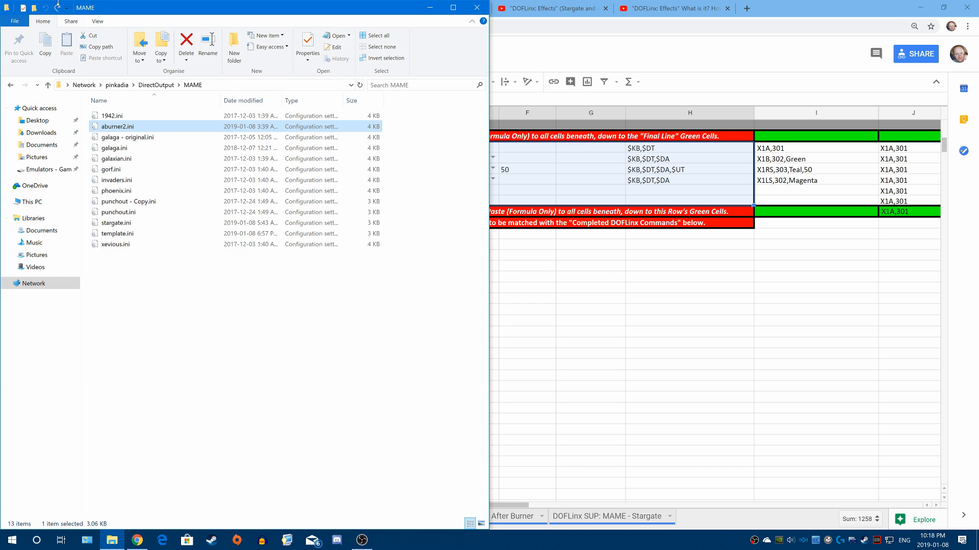
pyautogui.doubleClick(125, 128)
pyautogui.moveTo(6, 193); pyautogui.dragTo(10, 168)
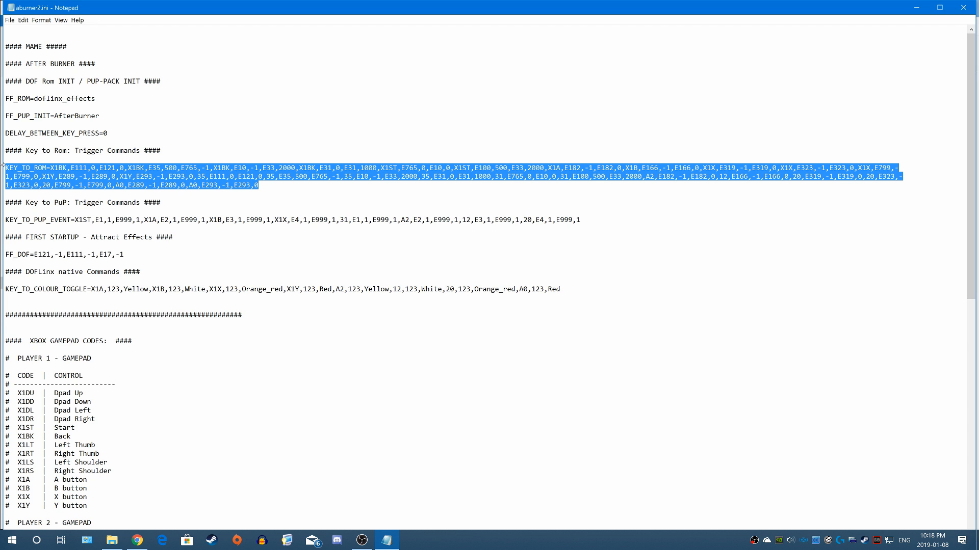
pyautogui.click(963, 7)
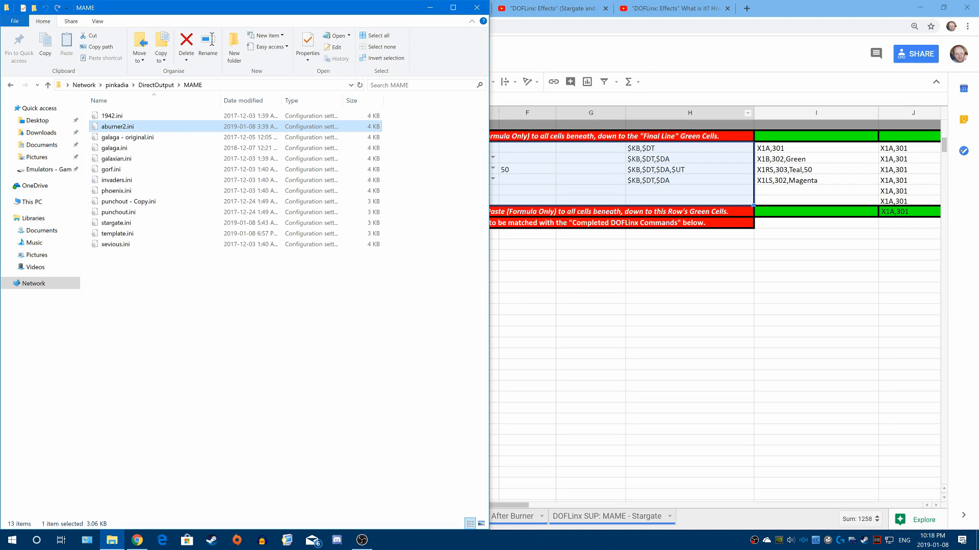
pyautogui.click(680, 60)
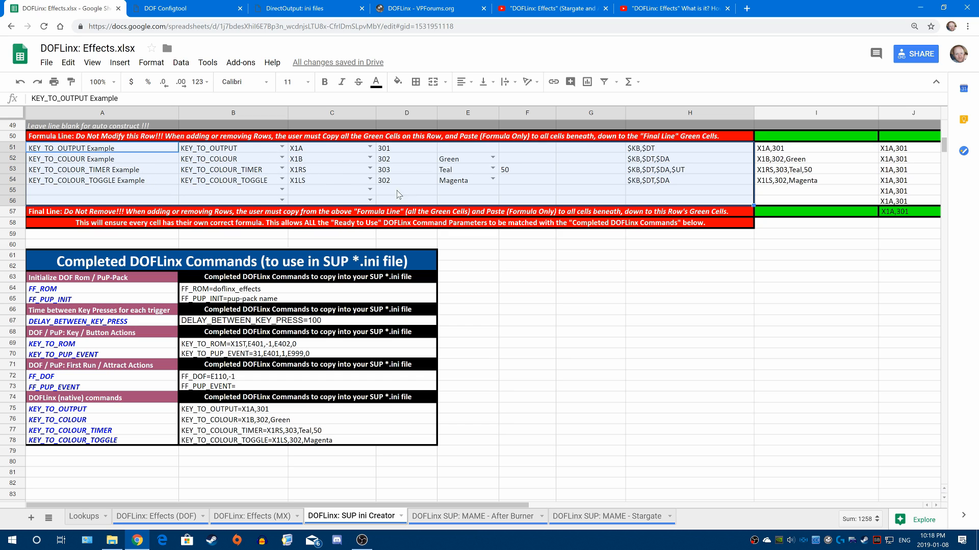
# Select the completed KEY_TO_ROM command, view its copy options and dismiss them without copying.
pyautogui.click(245, 348)
pyautogui.rightClick(247, 347)
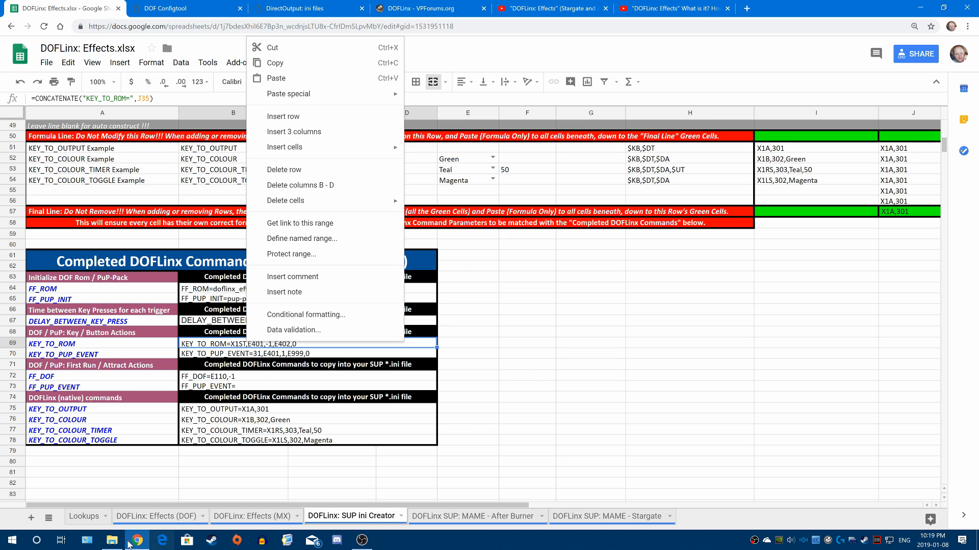
pyautogui.moveTo(113, 543)
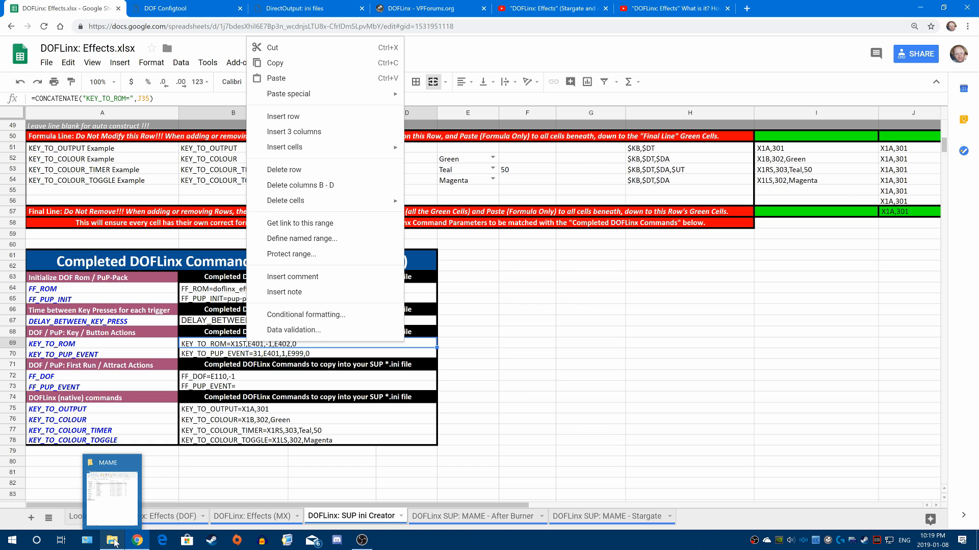
pyautogui.click(494, 410)
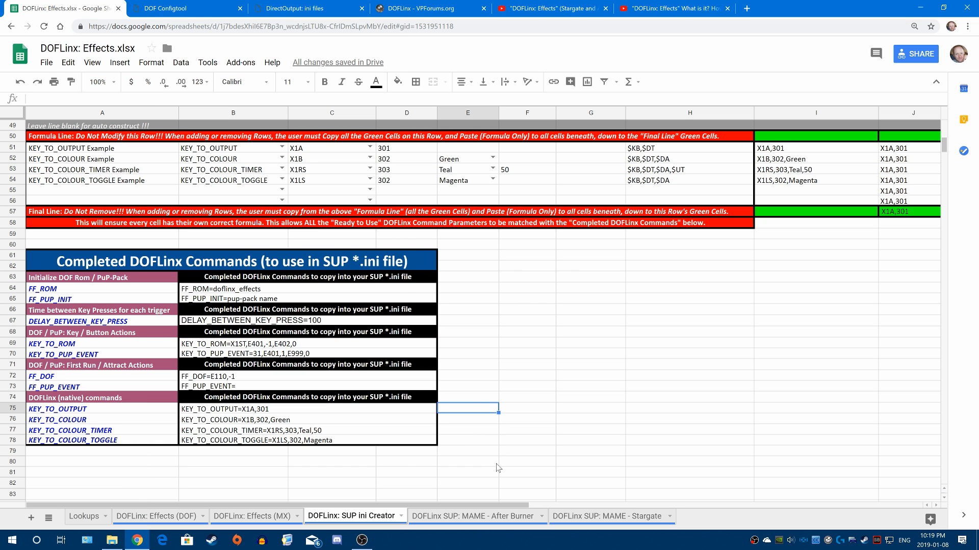
# Select the DOF and Pinup Player commands and parameters reference, from the action options up to FF_ROM, ending on the FF_ROM line.
pyautogui.scroll(5, 583, 404)
pyautogui.scroll(4, 584, 404)
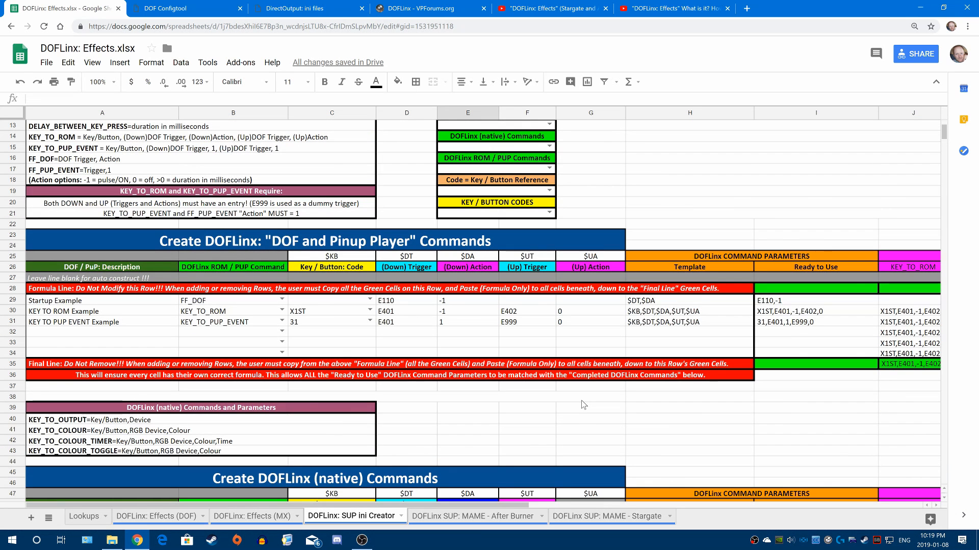
pyautogui.scroll(4, 581, 400)
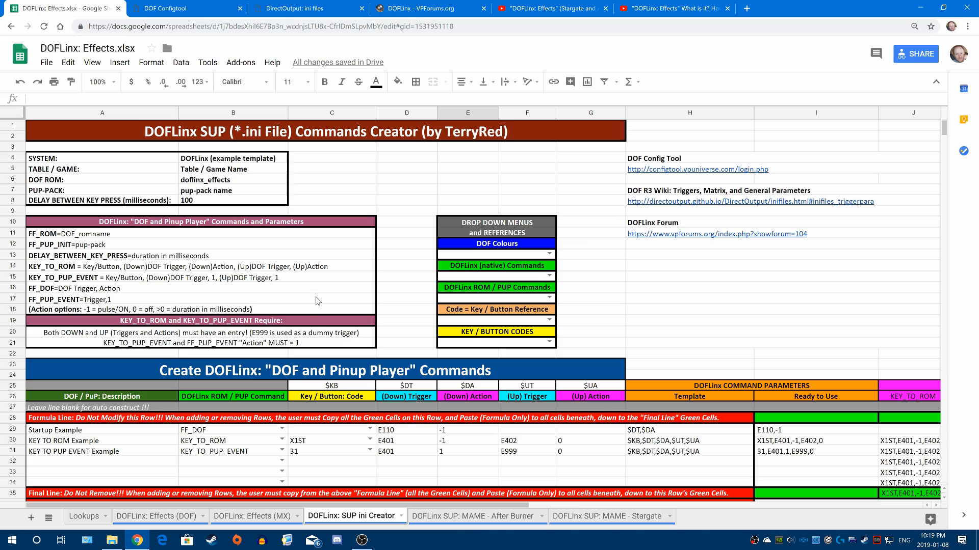
pyautogui.moveTo(314, 309); pyautogui.dragTo(327, 239)
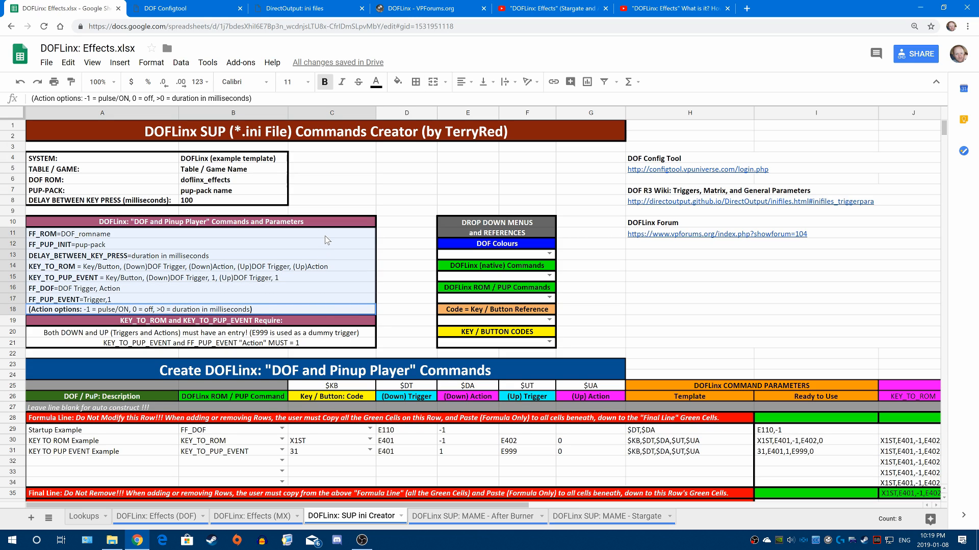
pyautogui.click(45, 233)
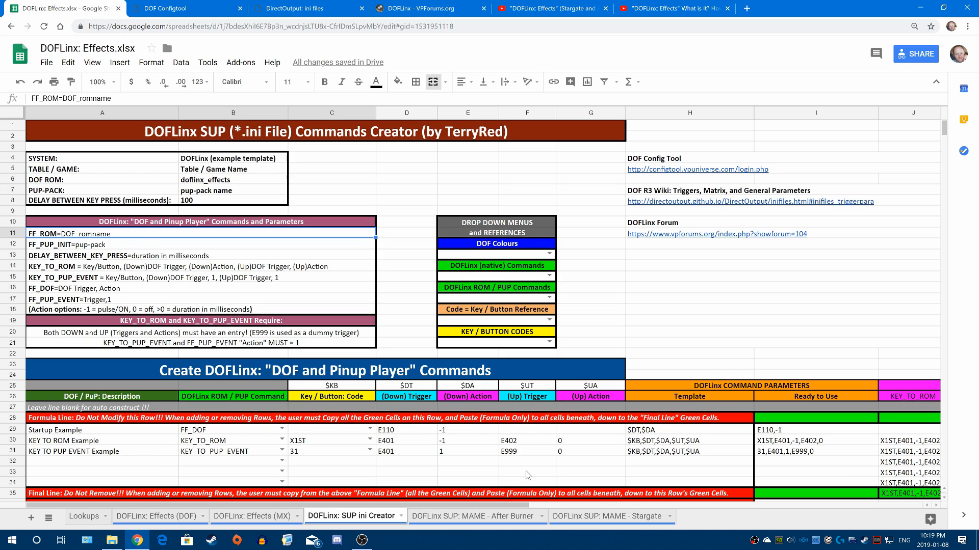
# Select the two KEY_TO_ROM and KEY_TO_PUP_EVENT requirement notes together, and each one individually.
pyautogui.moveTo(241, 337); pyautogui.dragTo(242, 348)
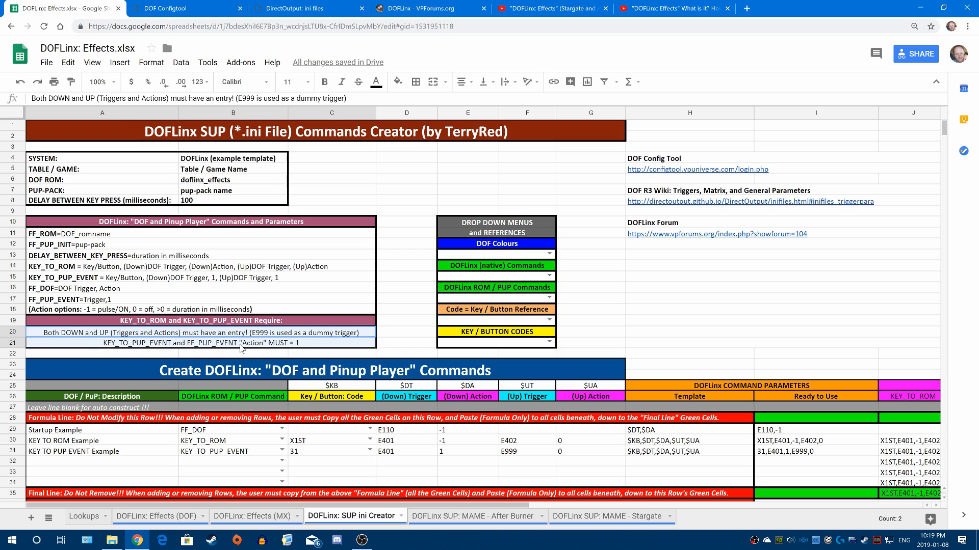
pyautogui.click(142, 336)
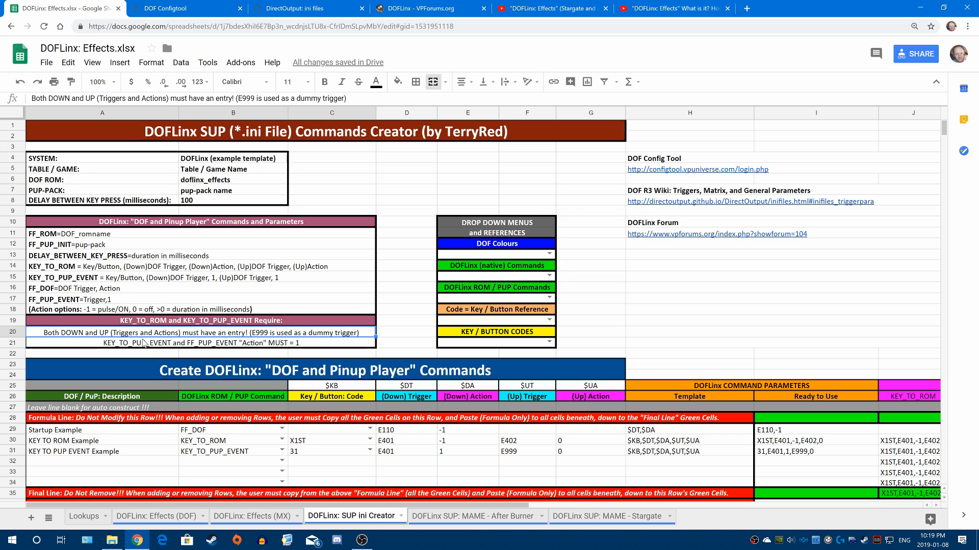
pyautogui.click(145, 344)
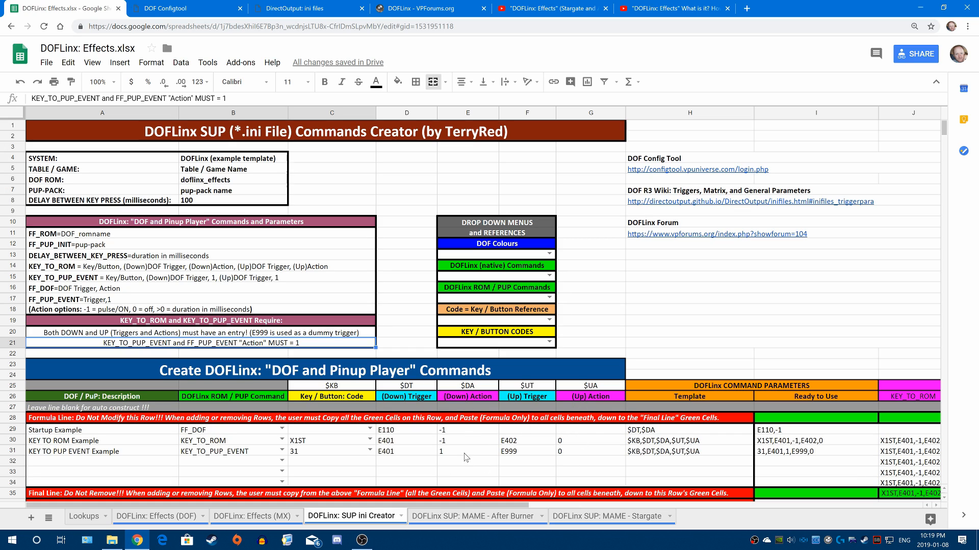
# Set the (Up) Action of the KEY TO PUP EVENT Example row to 1.
pyautogui.click(573, 453)
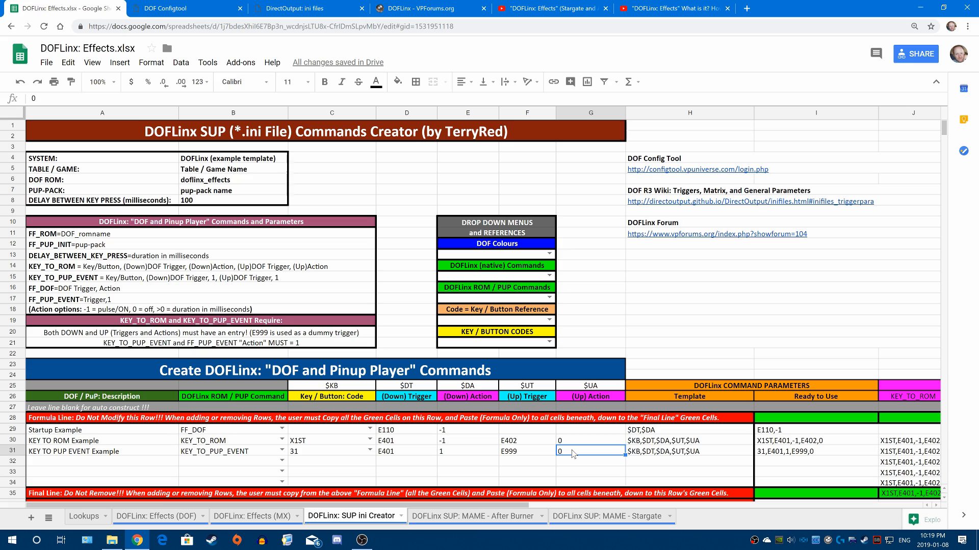
pyautogui.write('1')
pyautogui.click(451, 475)
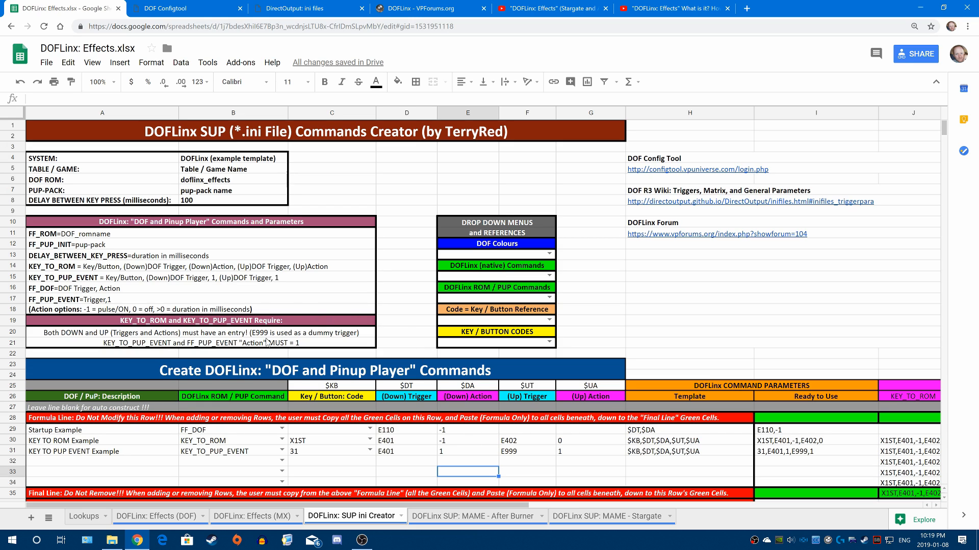
# Select the DOWN and UP entry requirement note, and copy the drop-down reference cell under DOFLinx (native) Commands.
pyautogui.click(265, 335)
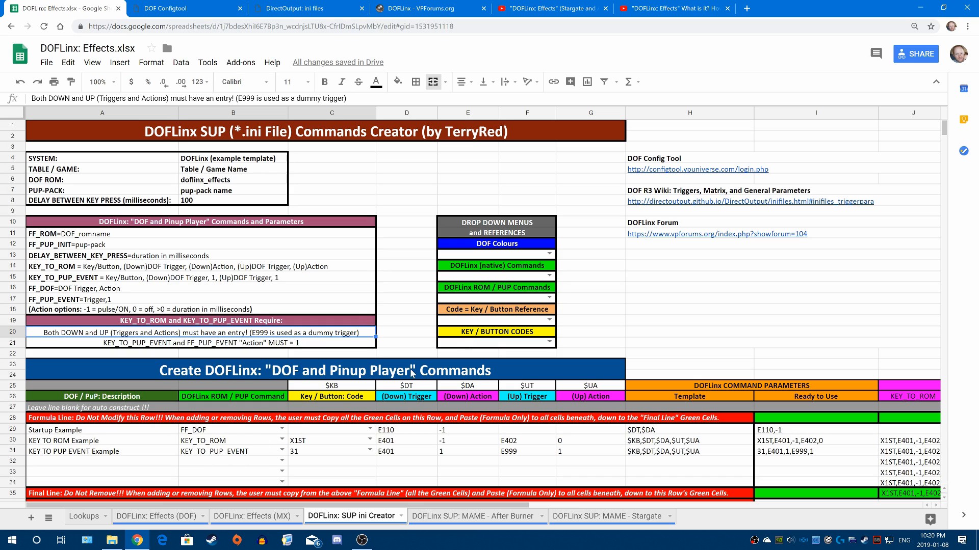
pyautogui.click(498, 278)
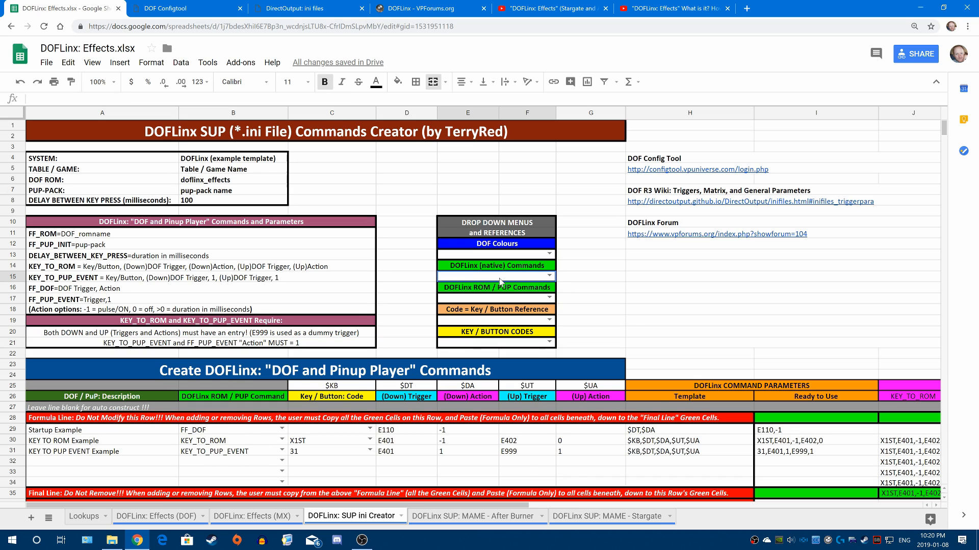
pyautogui.rightClick(499, 278)
pyautogui.click(525, 304)
pyautogui.scroll(-2, 452, 396)
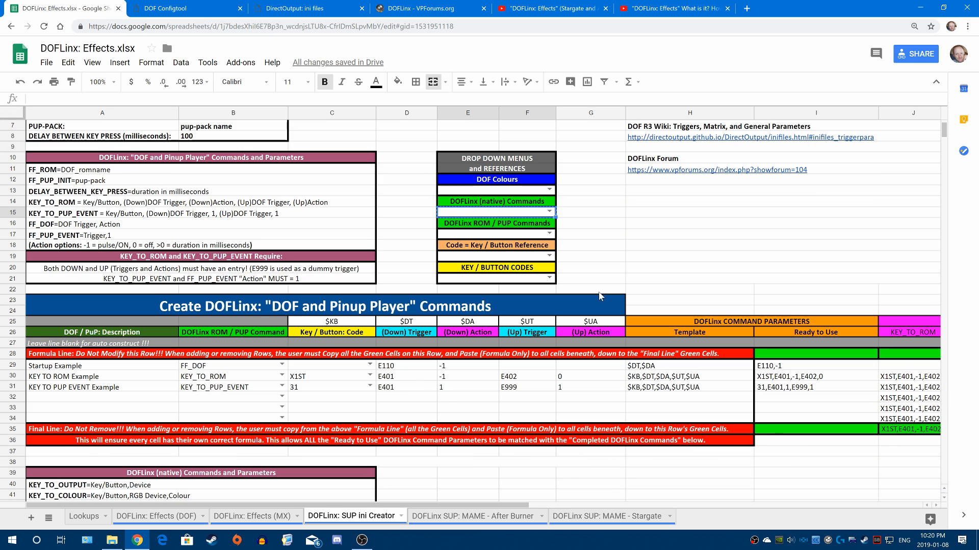
pyautogui.scroll(2, 405, 382)
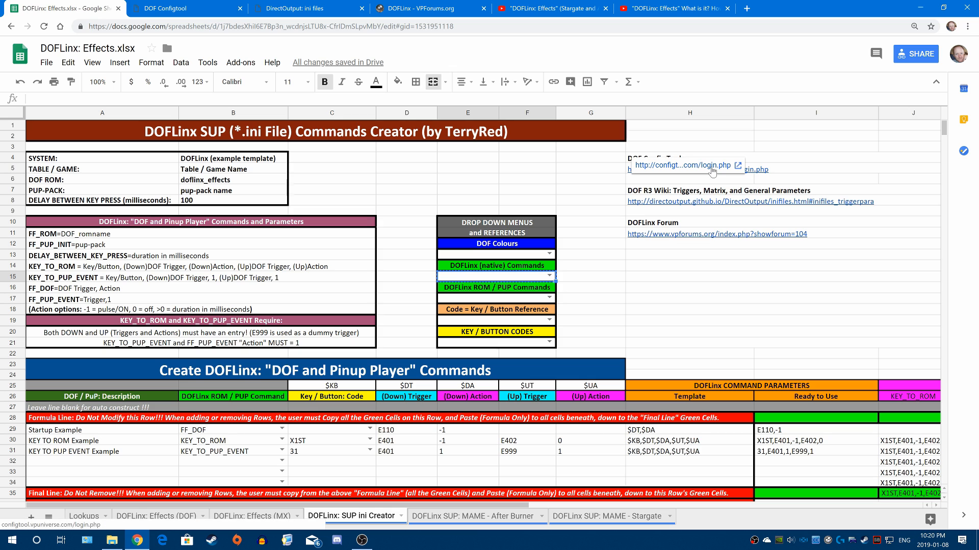
# View the DOFLinx: Effects table in DOF Configtool, and examine the trigger, general and matrix parameters on the DirectOutput ini files page.
pyautogui.click(194, 16)
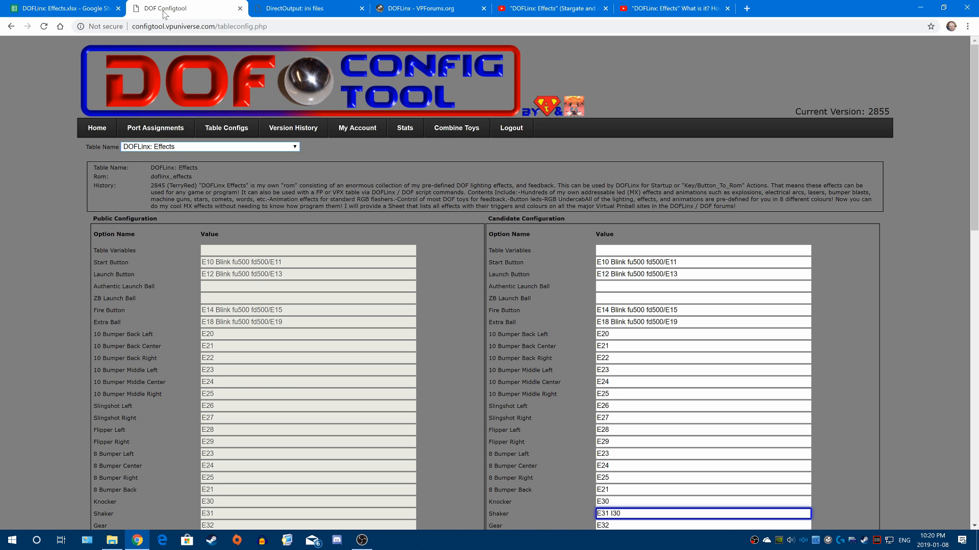
pyautogui.click(64, 9)
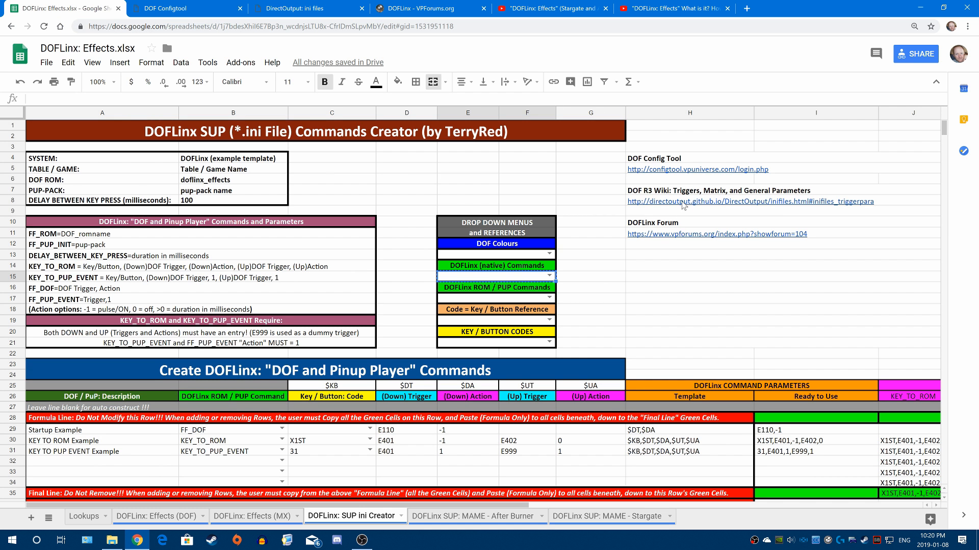
pyautogui.moveTo(715, 204)
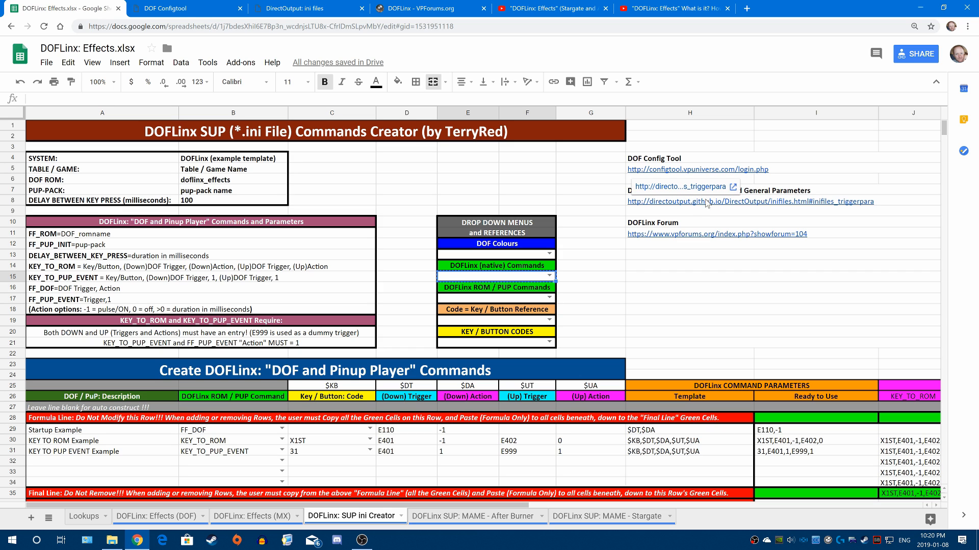
pyautogui.click(289, 11)
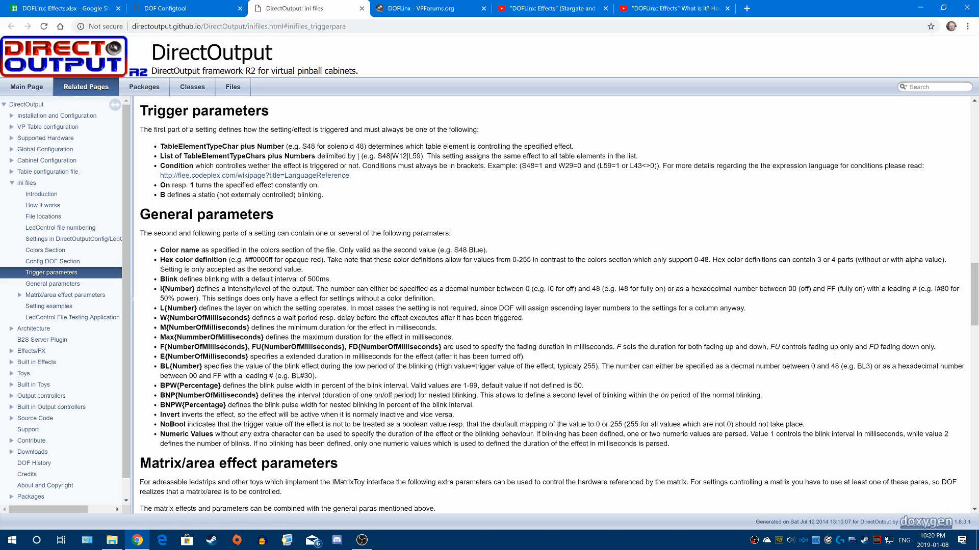
pyautogui.scroll(-12, 377, 296)
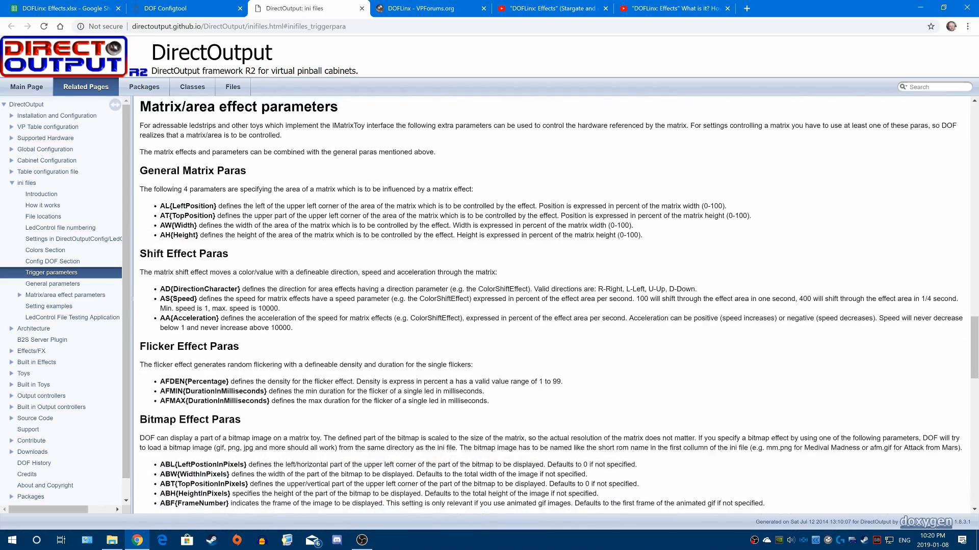
pyautogui.scroll(8, 378, 295)
pyautogui.scroll(5, 377, 295)
pyautogui.scroll(4, 377, 297)
pyautogui.scroll(-5, 377, 297)
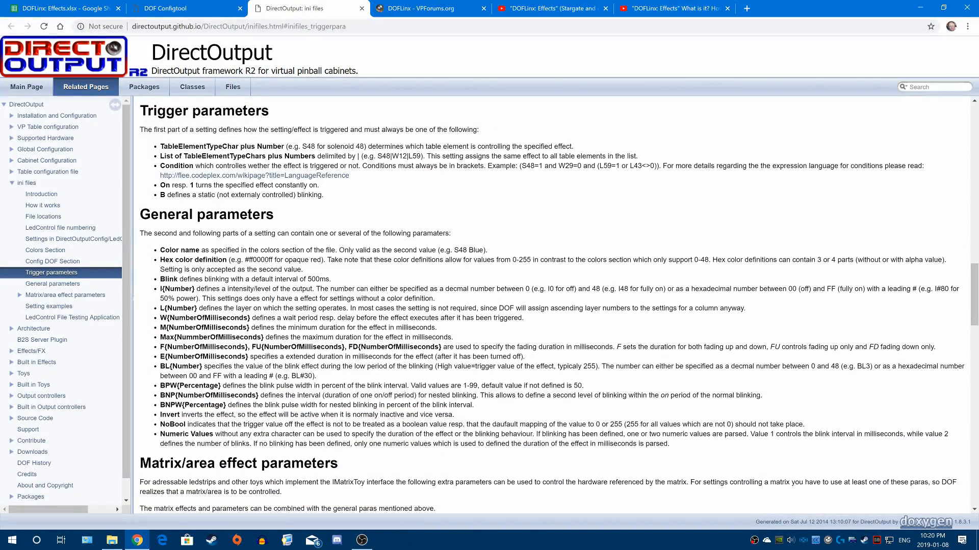
# Revisit DOF Configtool, and view the beginning of the DOFLinx: Effects (MX) sheet in the spreadsheet.
pyautogui.click(188, 9)
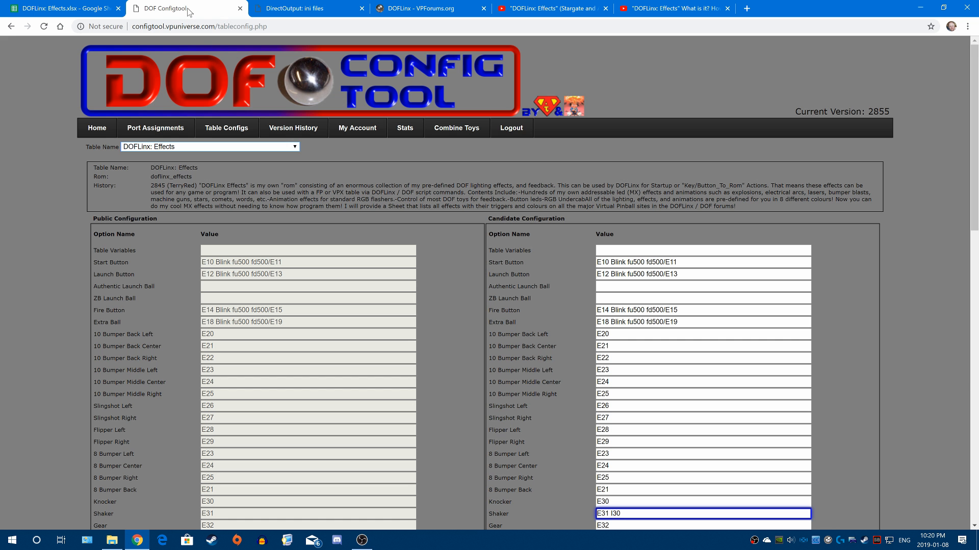
pyautogui.click(89, 8)
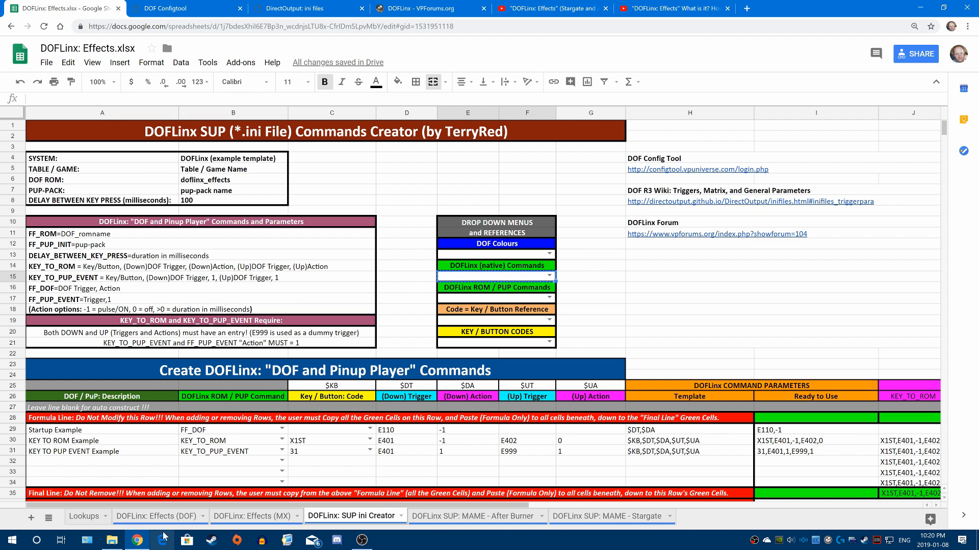
pyautogui.click(263, 514)
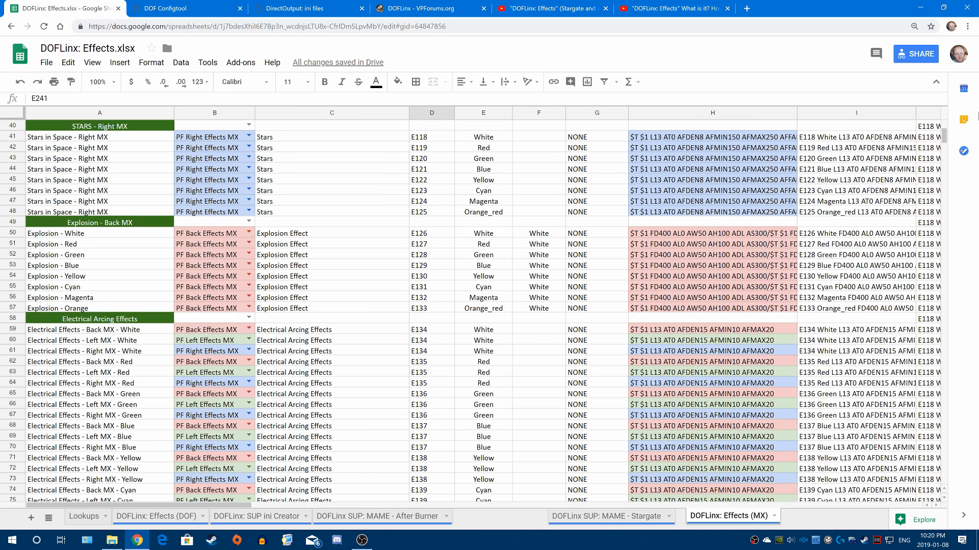
pyautogui.scroll(10, 835, 153)
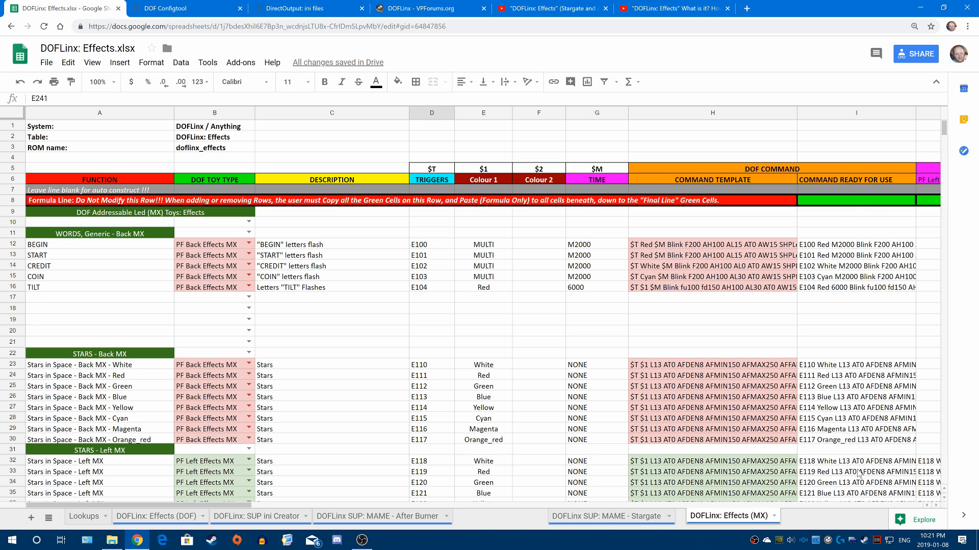
# Move the DOFLinx: Effects (MX) sheet between DOFLinx: Effects (DOF) and DOFLinx: SUP ini Creator, and show the SUP ini Creator sheet.
pyautogui.moveTo(729, 516); pyautogui.dragTo(265, 521)
pyautogui.click(346, 516)
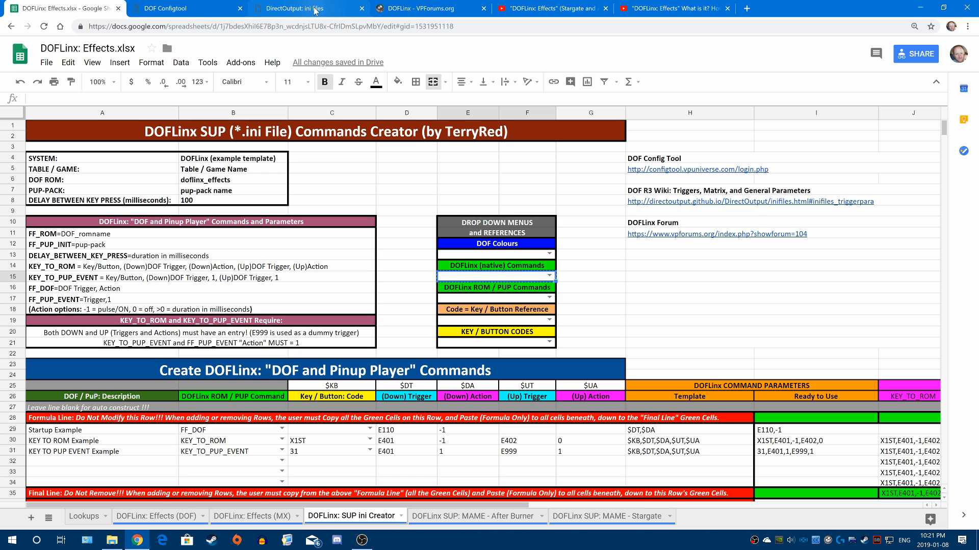
# View the DOFLinx forum on VPForums, the DirectOutput ini files page and DOF Configtool, and return to the spreadsheet.
pyautogui.click(421, 8)
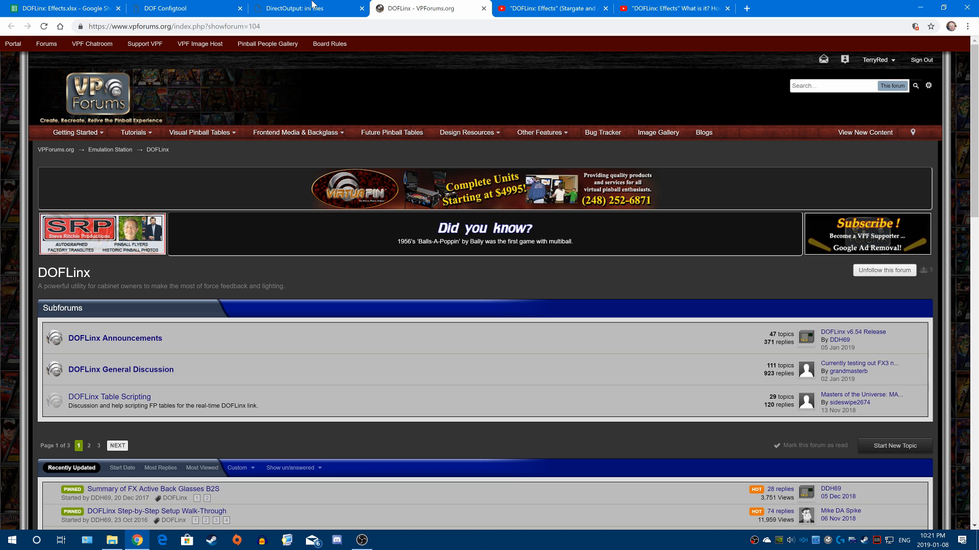
pyautogui.click(313, 6)
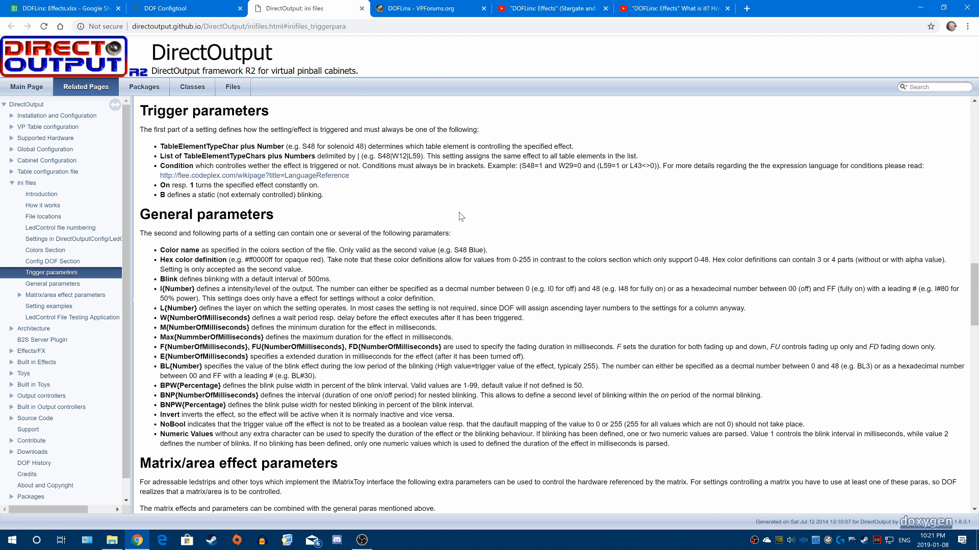
pyautogui.click(208, 10)
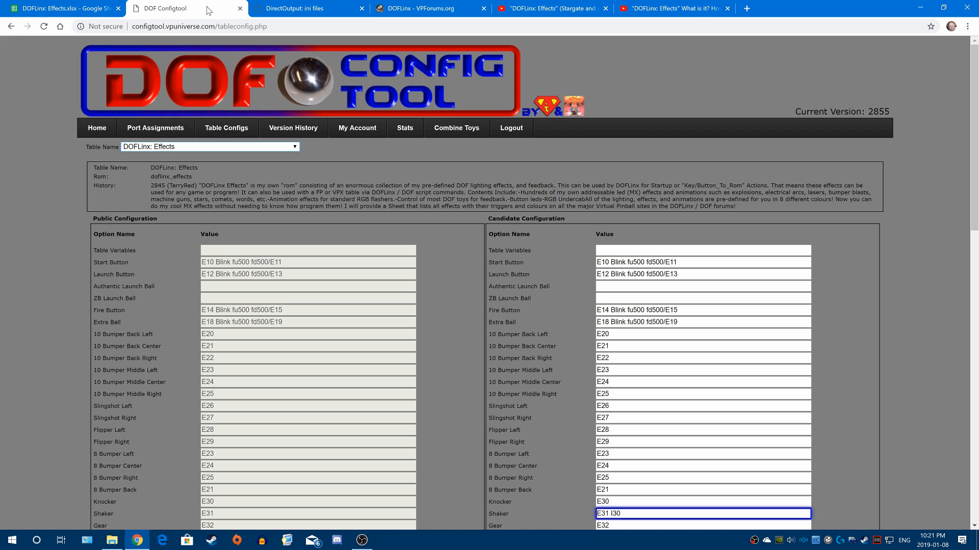
pyautogui.click(77, 8)
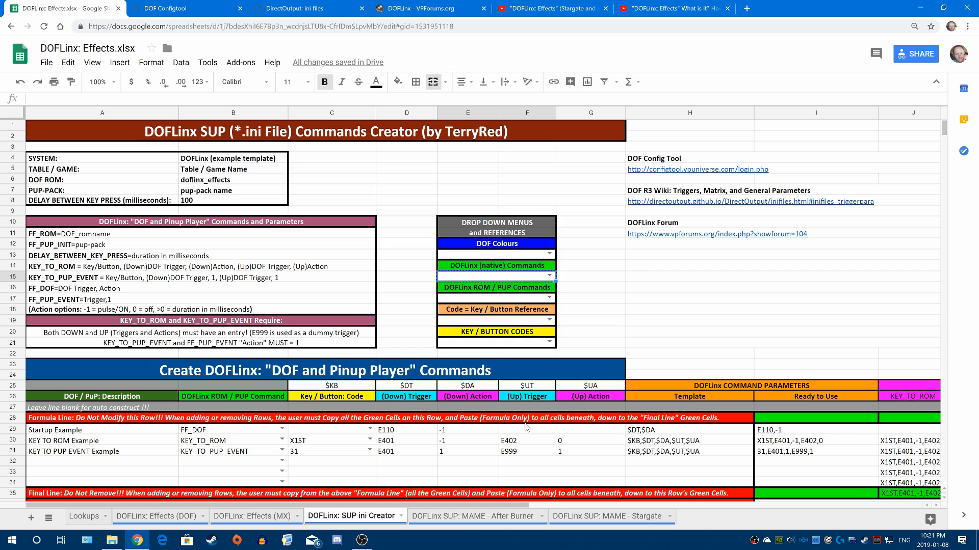
# Select the description cells of rows 29 to 34, and view the row 32 command options and the KEY TO PUP EVENT Example's key code options.
pyautogui.scroll(-2, 645, 447)
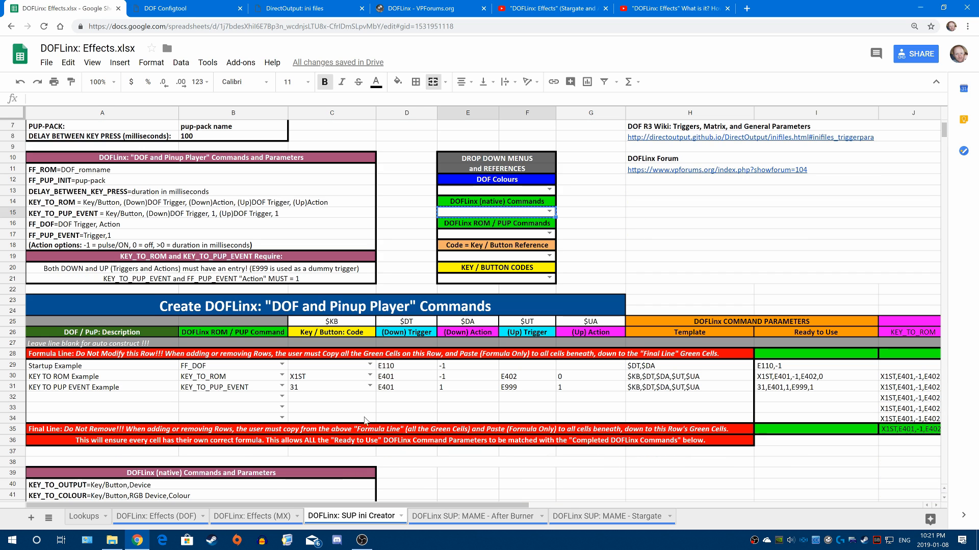
pyautogui.scroll(-4, 270, 402)
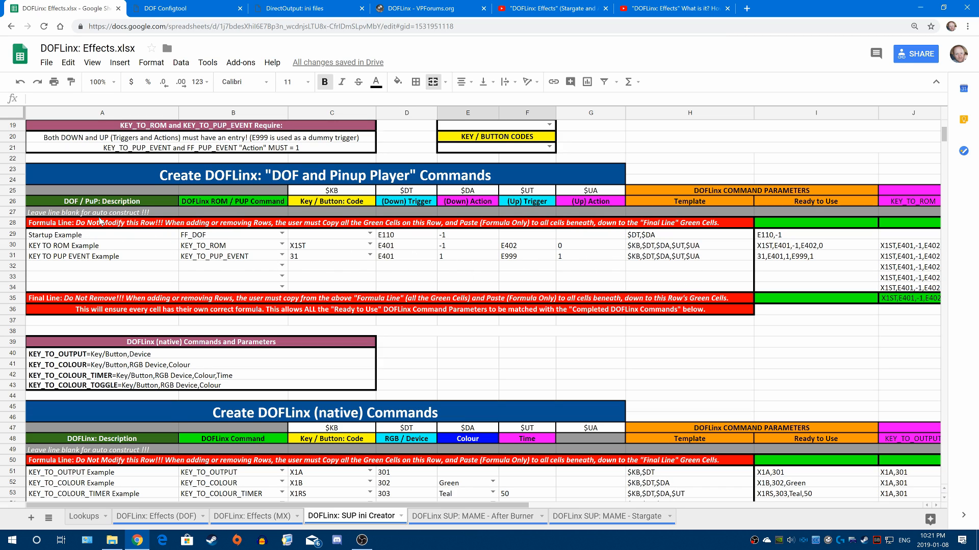
pyautogui.moveTo(107, 235); pyautogui.dragTo(109, 290)
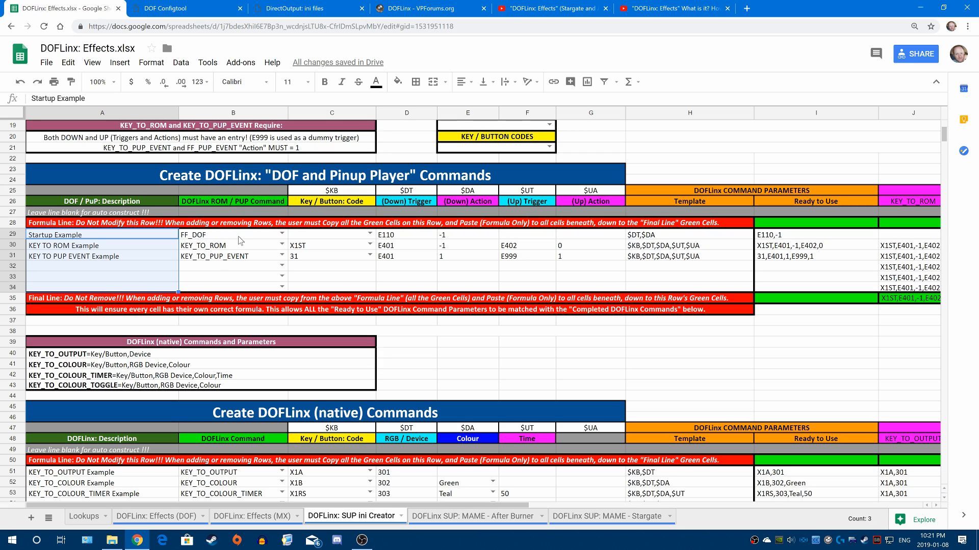
pyautogui.click(282, 266)
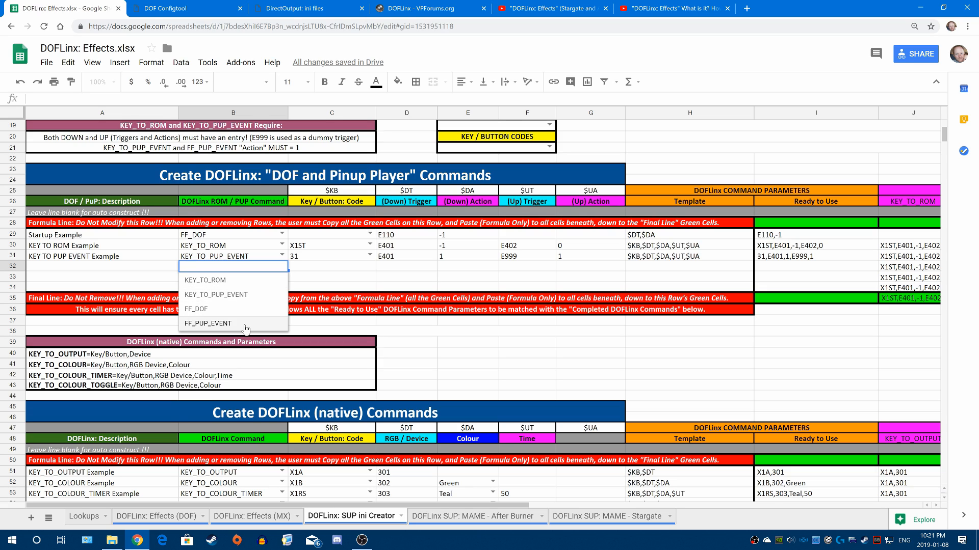
pyautogui.click(360, 267)
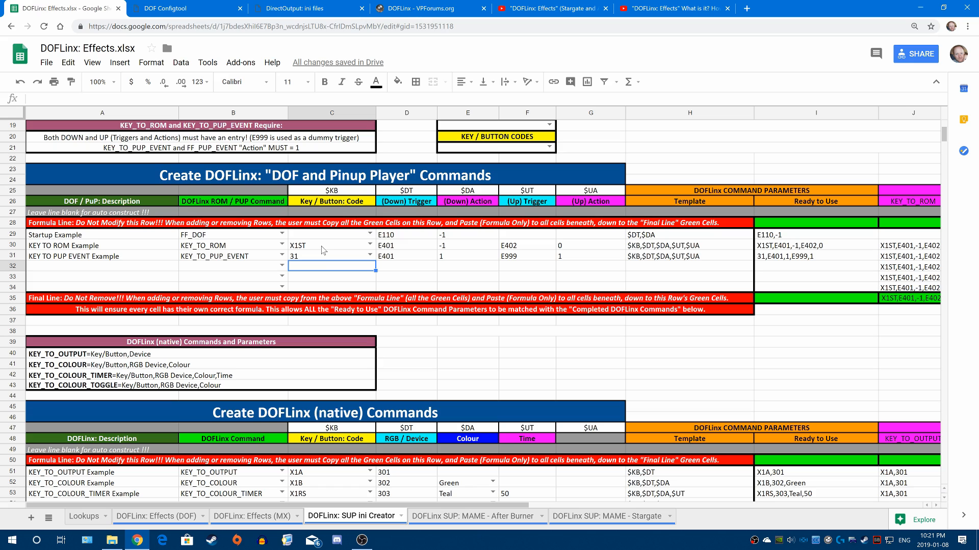
pyautogui.click(370, 255)
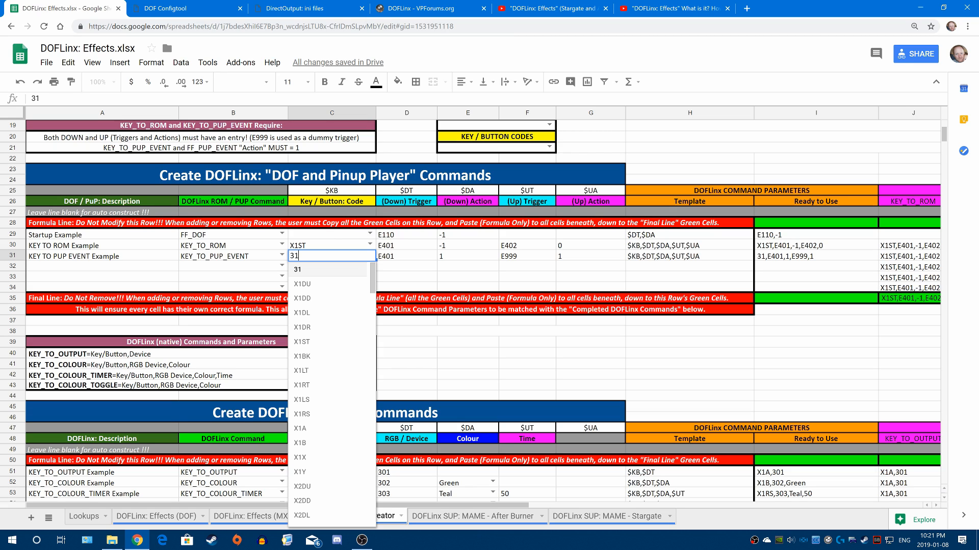
pyautogui.click(398, 270)
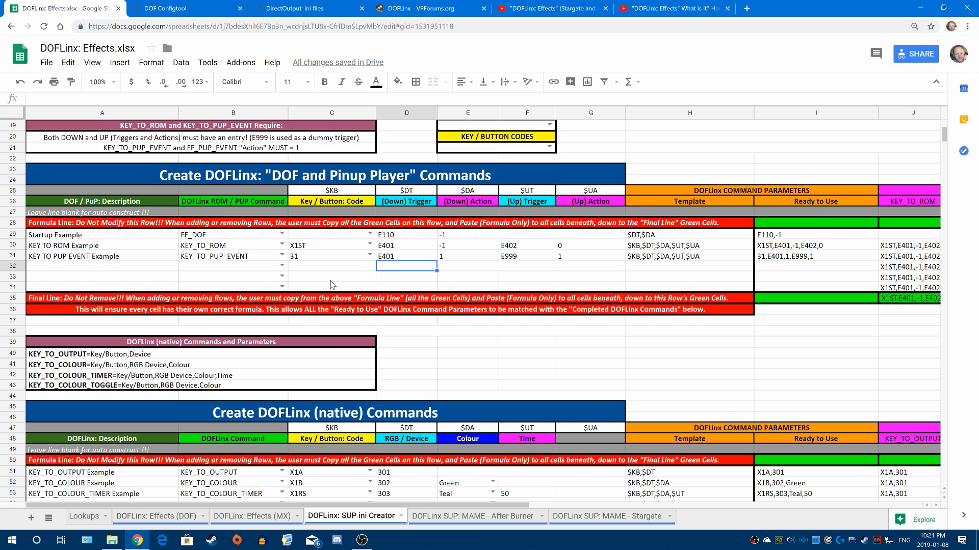
# Copy the drop-down reference cell under KEY / BUTTON CODES.
pyautogui.scroll(2, 336, 274)
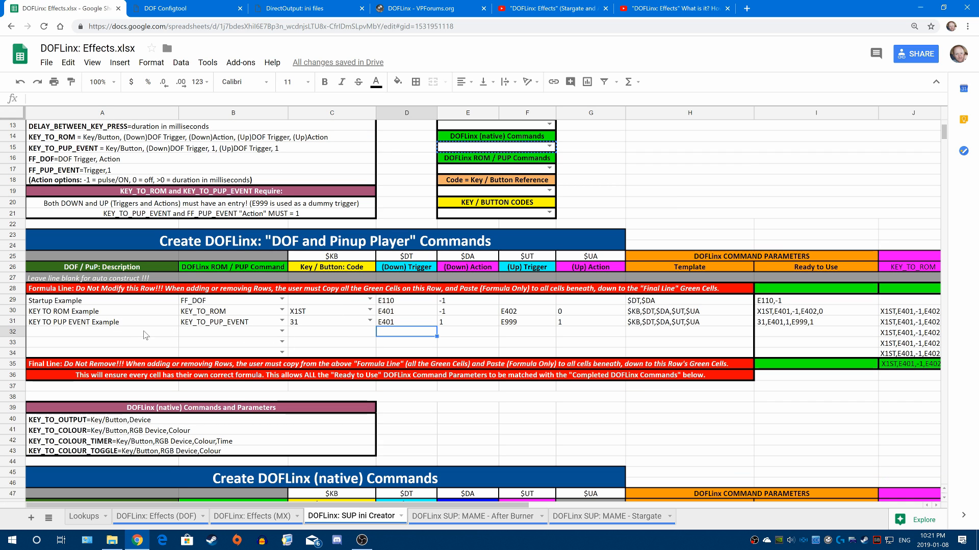
pyautogui.click(328, 334)
pyautogui.scroll(4, 387, 336)
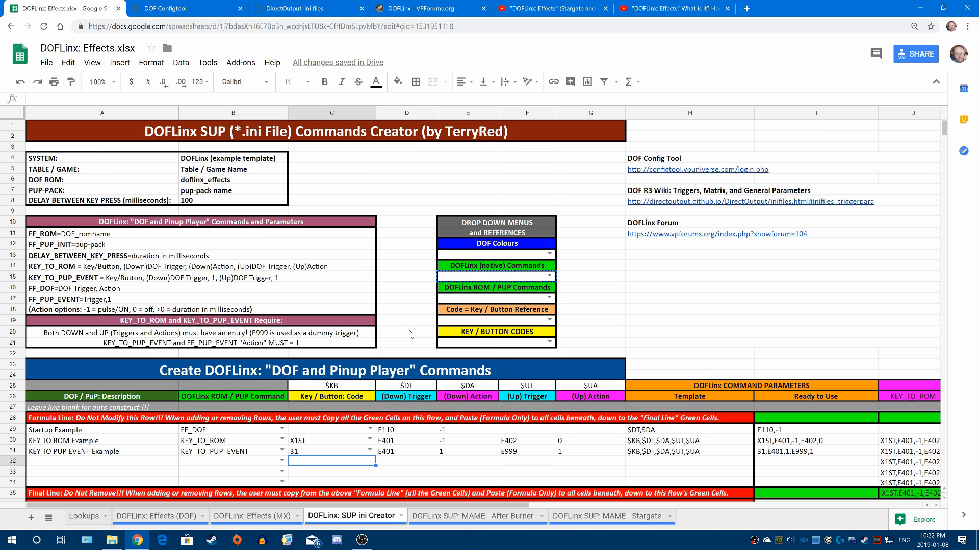
pyautogui.click(490, 343)
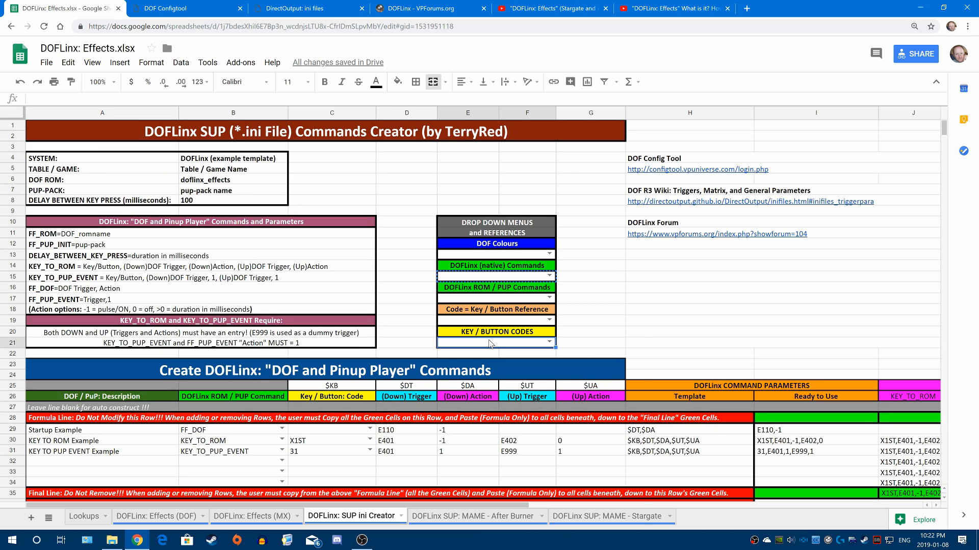
pyautogui.rightClick(490, 344)
pyautogui.click(530, 366)
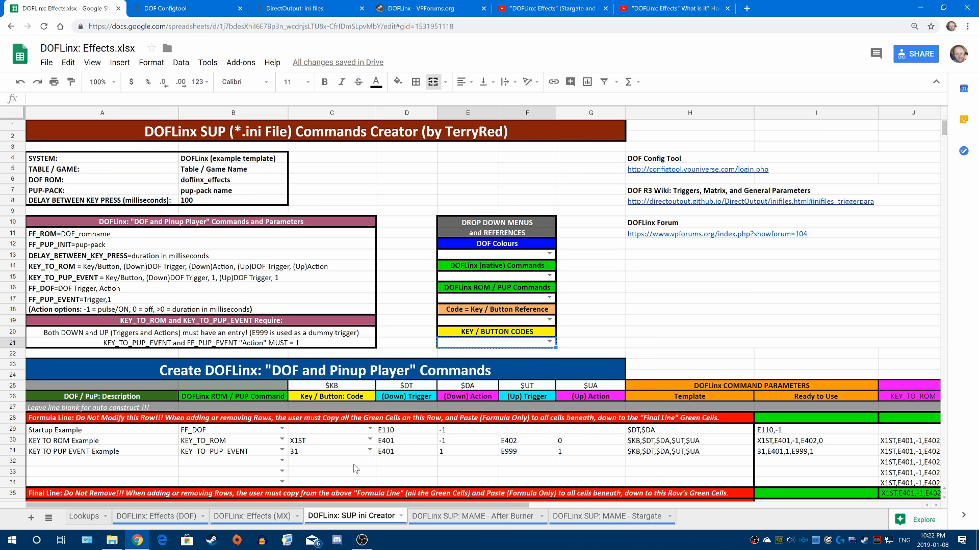
# Try a plain paste of the copied drop-down cell into the Key / Button: Code cell of row 32, and undo it.
pyautogui.click(356, 466)
pyautogui.hotkey('ctrl', 'v')
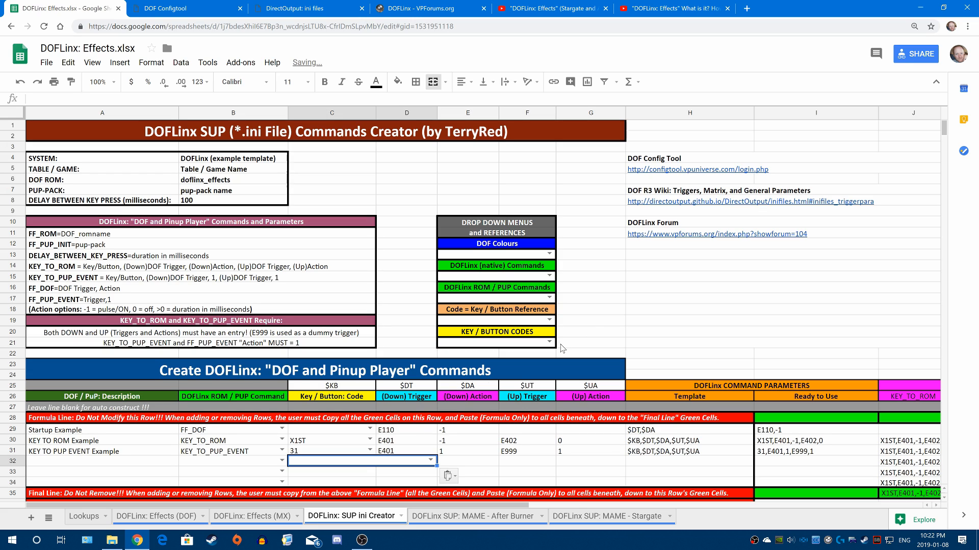
pyautogui.hotkey('ctrl', 'z')
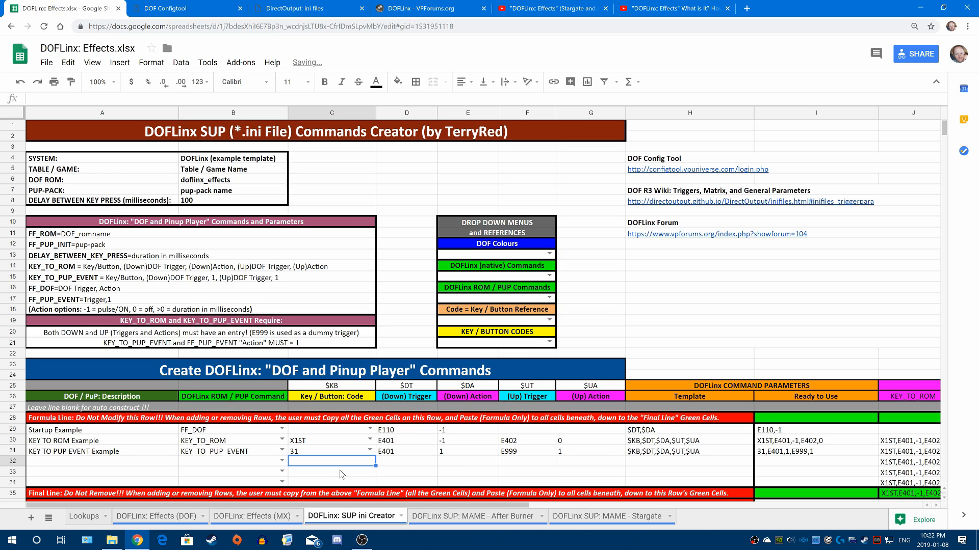
# Paste only the data validation of the copied cell into the Key / Button: Code cell of row 32.
pyautogui.rightClick(342, 462)
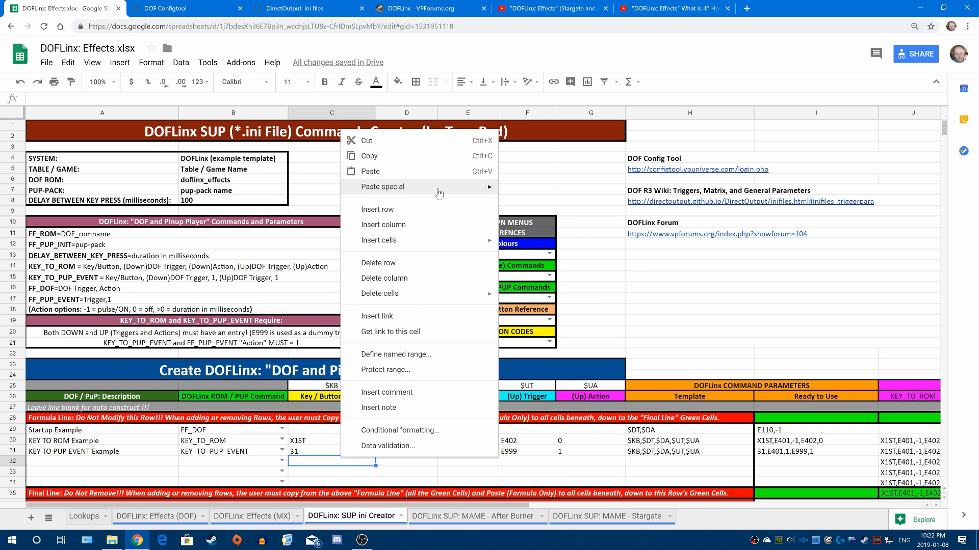
pyautogui.moveTo(439, 194)
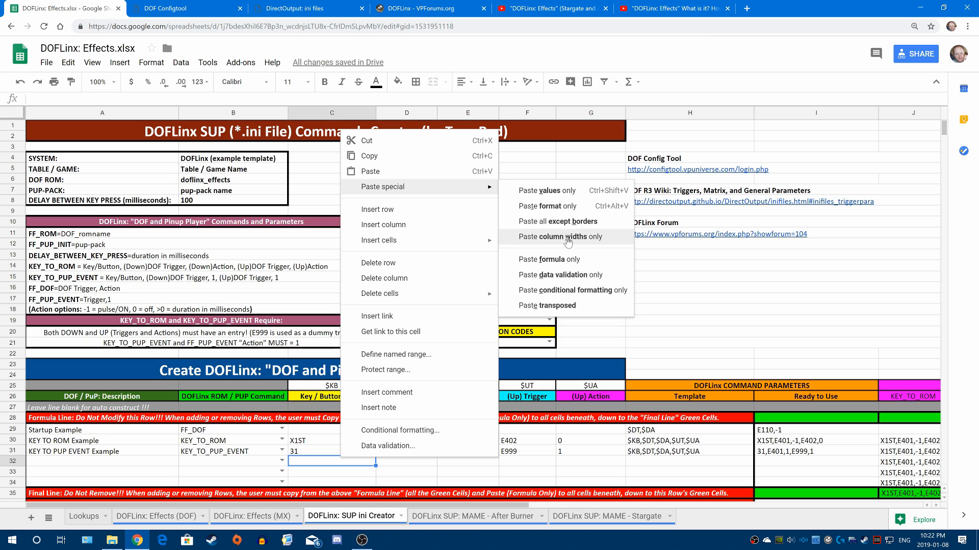
pyautogui.click(562, 276)
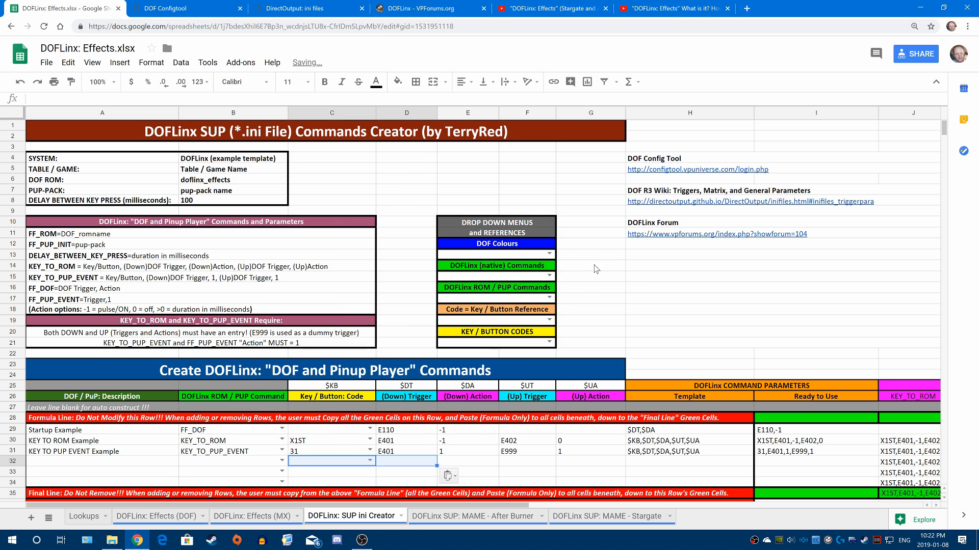
pyautogui.click(345, 475)
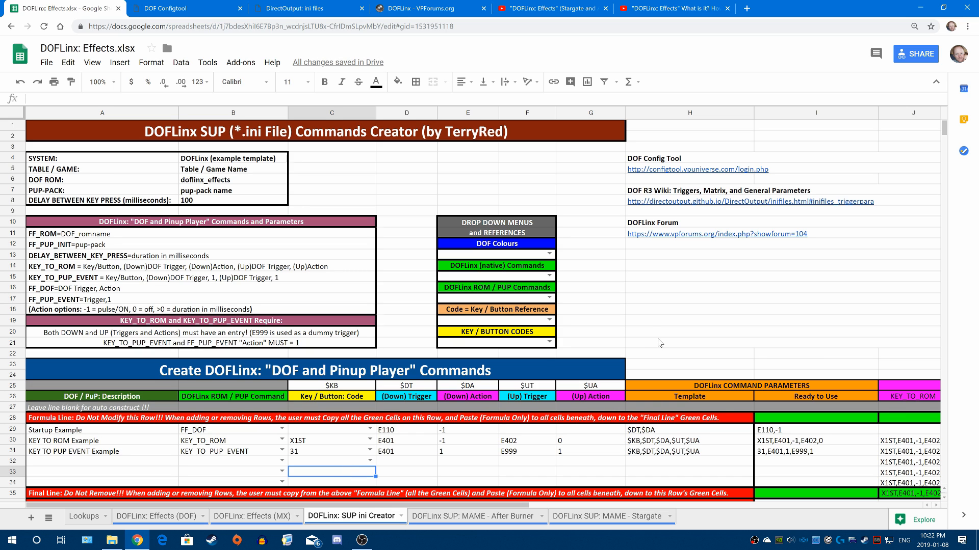
# View the key code options in row 32's Key / Button: Code cell without choosing one.
pyautogui.scroll(-3, 660, 343)
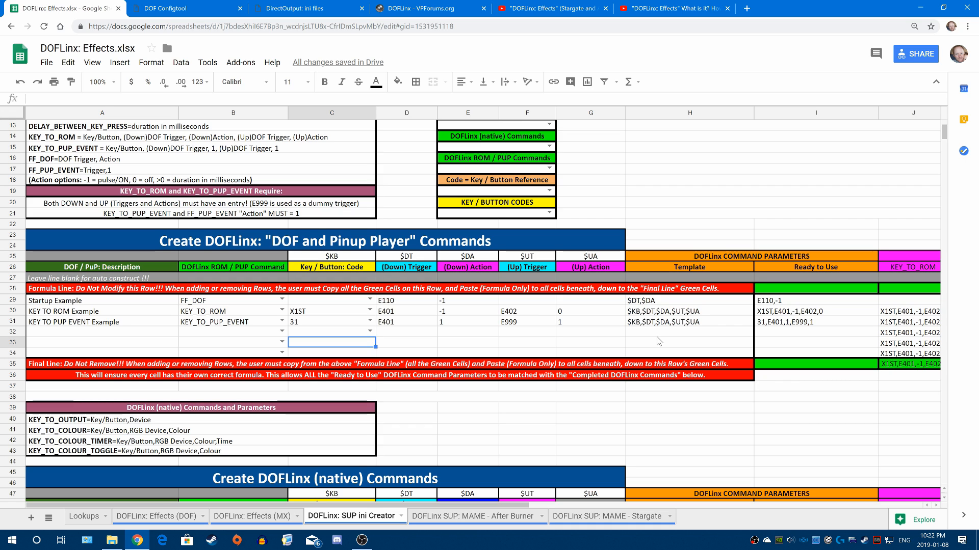
pyautogui.scroll(2, 660, 341)
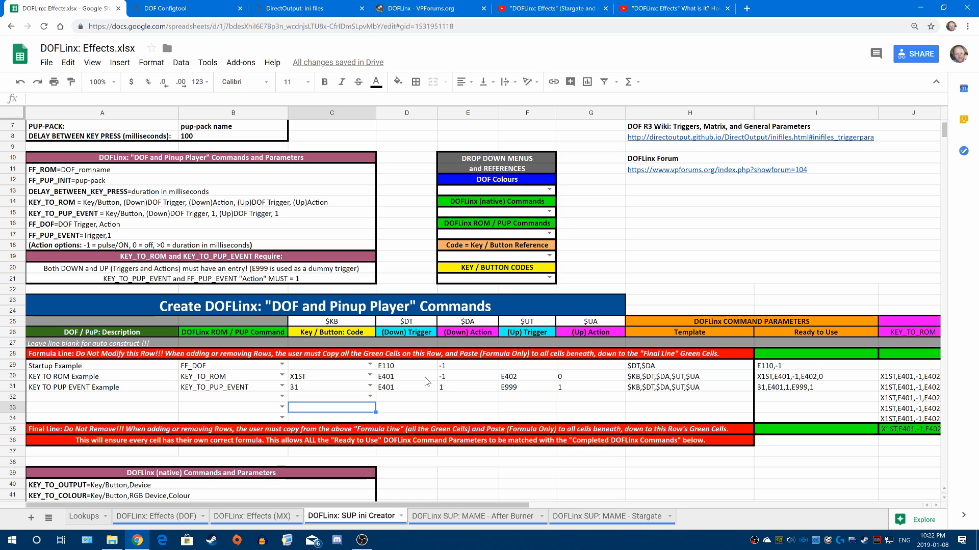
pyautogui.click(369, 396)
pyautogui.scroll(-5, 345, 464)
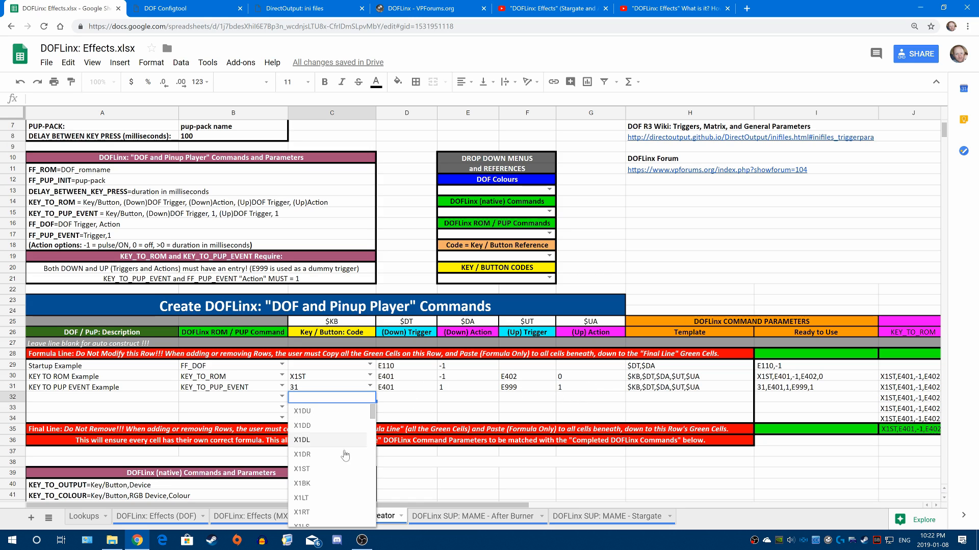
pyautogui.click(406, 410)
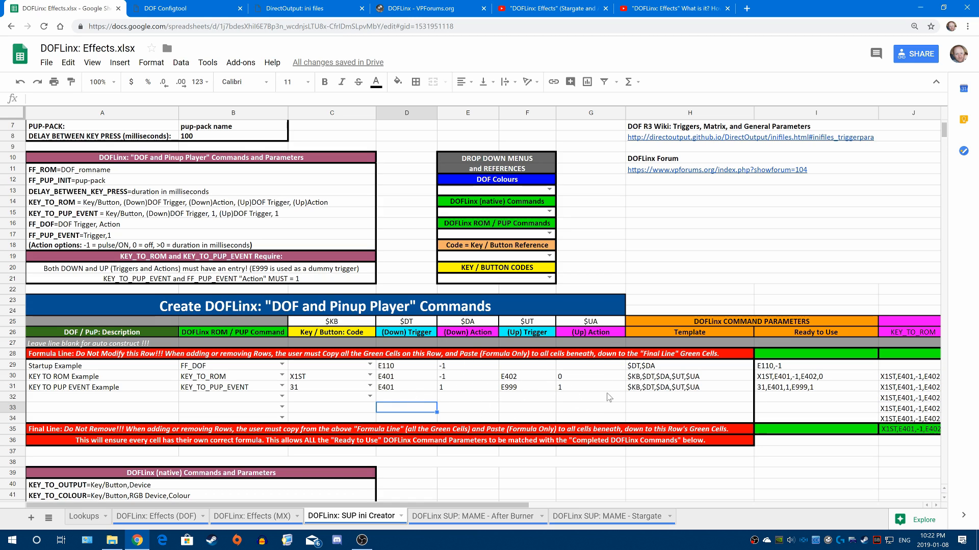
# Examine the Action options and KEY_TO_PUP_EVENT reference lines, the $KB placeholder, and the Template cells of the example rows.
pyautogui.click(45, 245)
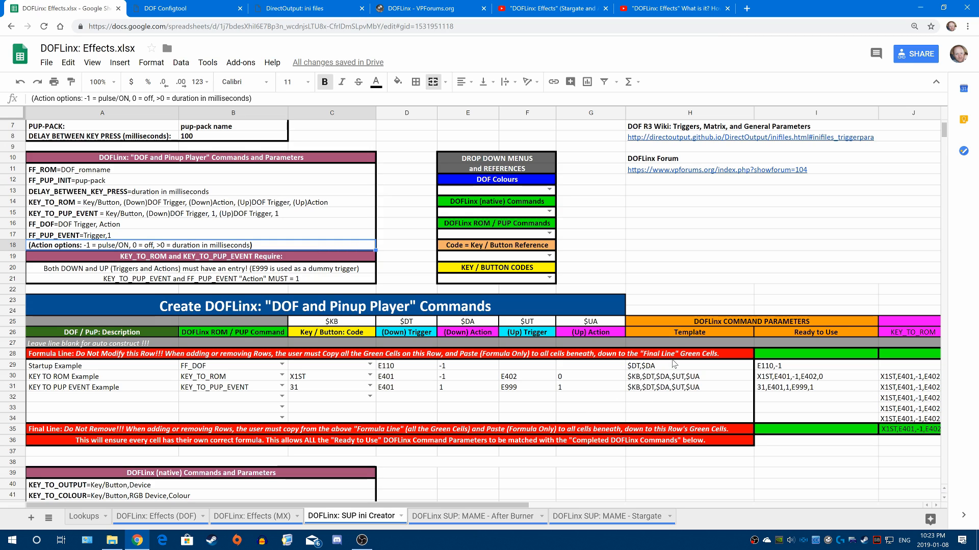
pyautogui.click(678, 334)
pyautogui.moveTo(680, 365); pyautogui.dragTo(684, 419)
pyautogui.click(680, 388)
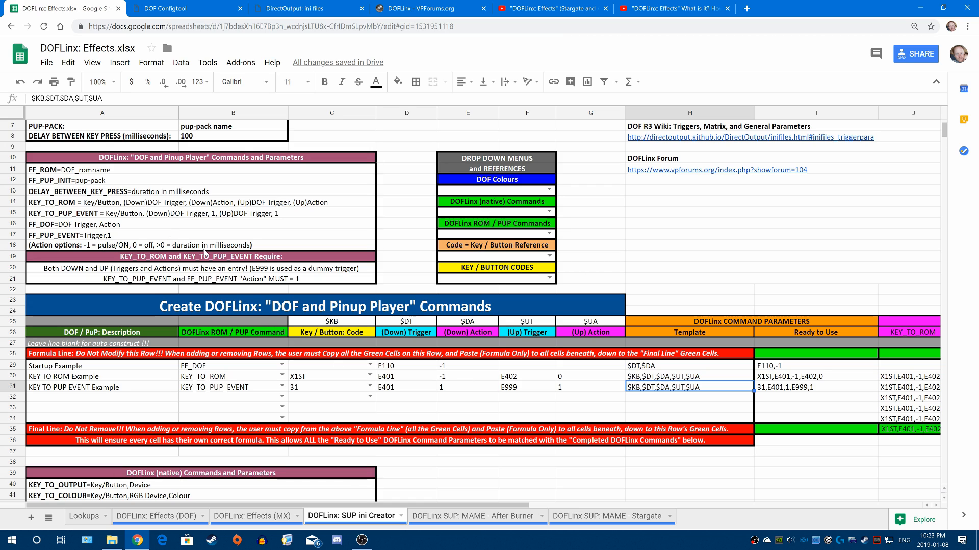
pyautogui.click(59, 214)
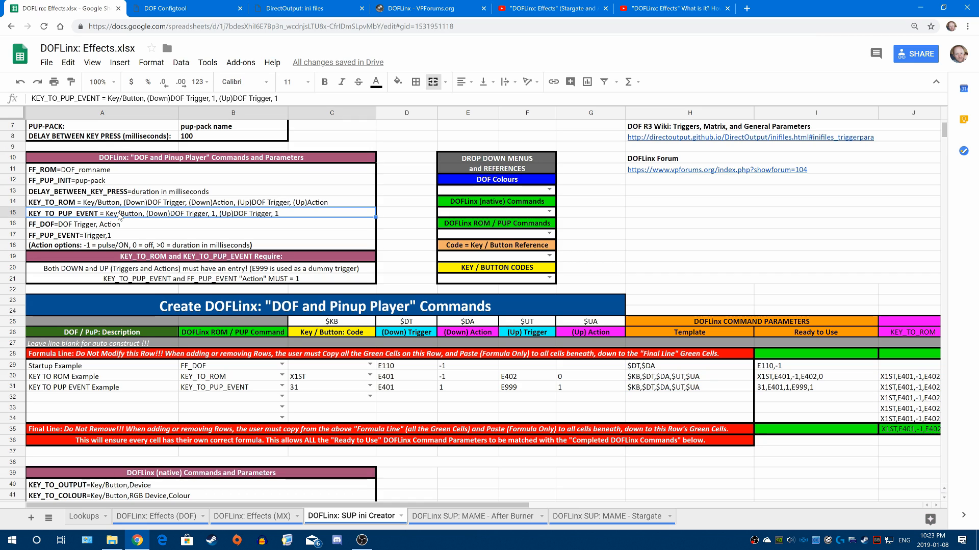
pyautogui.click(331, 322)
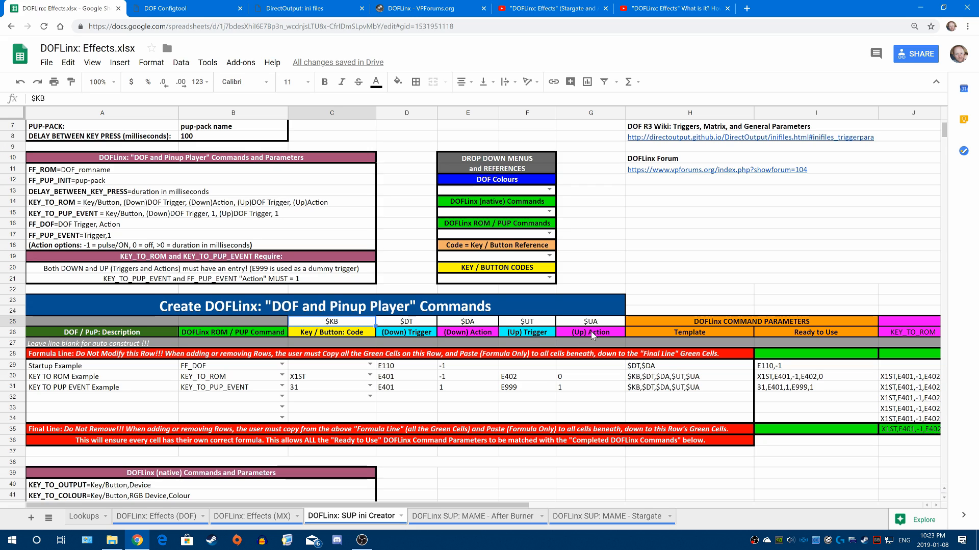
pyautogui.click(655, 380)
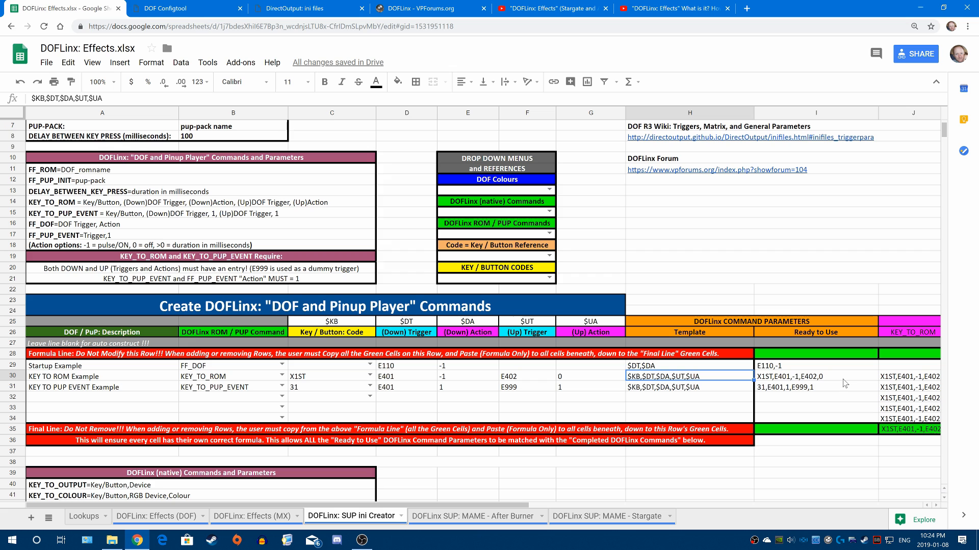
# Copy the green Formula Line cells of row 28, from Ready to Use through FF_PUP_EVENT.
pyautogui.scroll(-10, 861, 364)
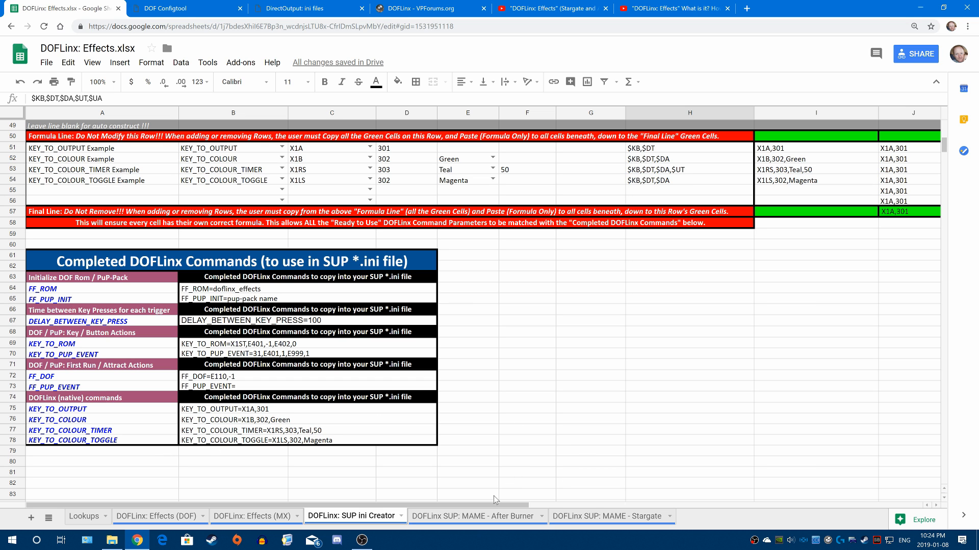
pyautogui.moveTo(492, 506); pyautogui.dragTo(635, 496)
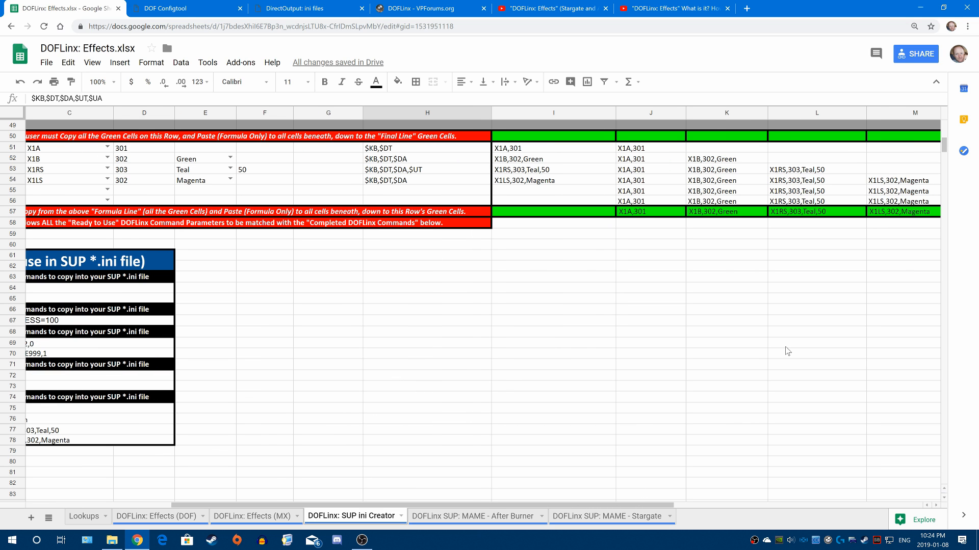
pyautogui.scroll(5, 788, 352)
pyautogui.scroll(4, 788, 352)
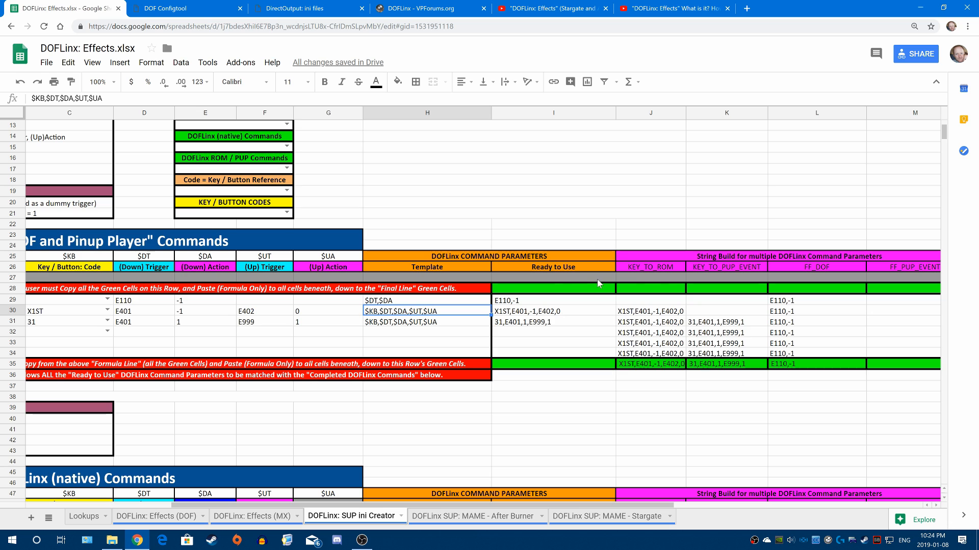
pyautogui.click(608, 292)
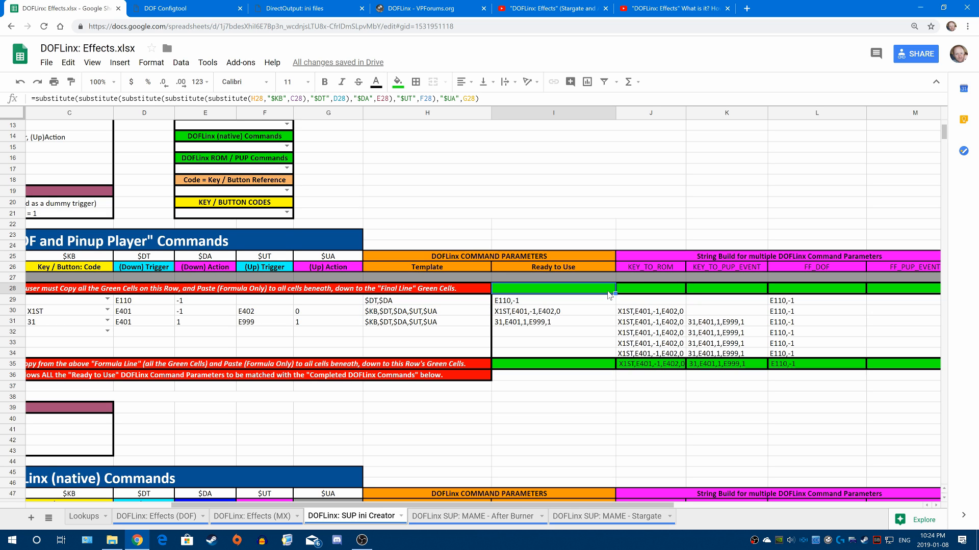
pyautogui.hotkey('shift', 'Right')
pyautogui.hotkey('shift', 'Right')
pyautogui.hotkey('shift', 'Right')
pyautogui.hotkey('shift', 'Right')
pyautogui.hotkey('shift', 'Right')
pyautogui.hotkey('shift', 'Right')
pyautogui.hotkey('shift', 'Right')
pyautogui.hotkey('shift', 'Right')
pyautogui.hotkey('shift', 'Right')
pyautogui.hotkey('shift', 'Right')
pyautogui.hotkey('shift', 'Left')
pyautogui.hotkey('shift', 'Left')
pyautogui.hotkey('shift', 'Left')
pyautogui.hotkey('shift', 'Left')
pyautogui.hotkey('shift', 'Left')
pyautogui.hotkey('shift', 'Left')
pyautogui.hotkey('shift', 'Left')
pyautogui.hotkey('shift', 'Left')
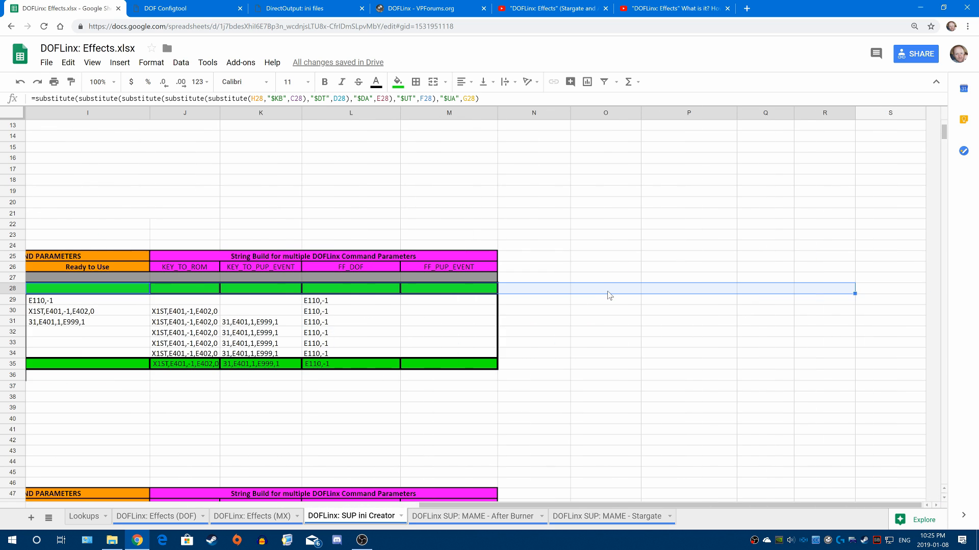
pyautogui.hotkey('shift', 'Right')
pyautogui.hotkey('shift', 'Right')
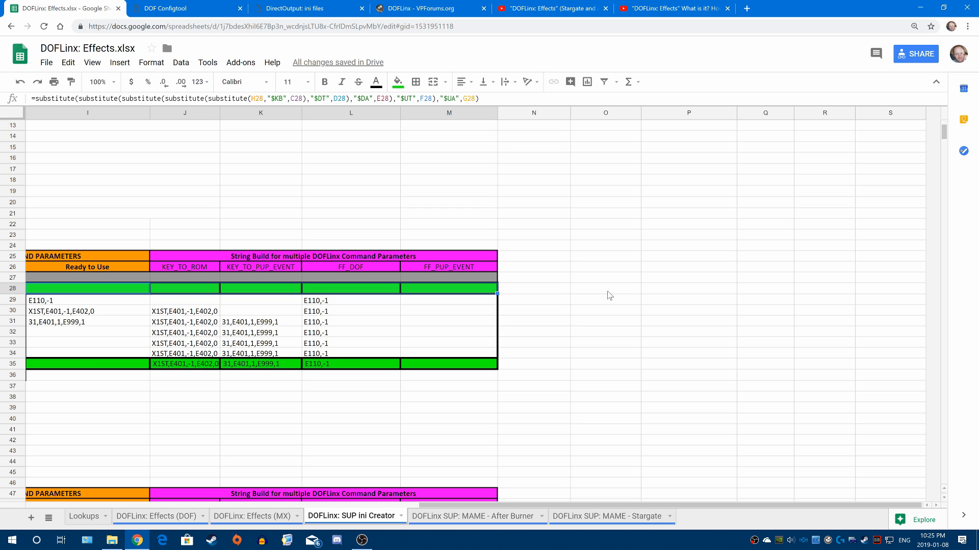
pyautogui.rightClick(470, 293)
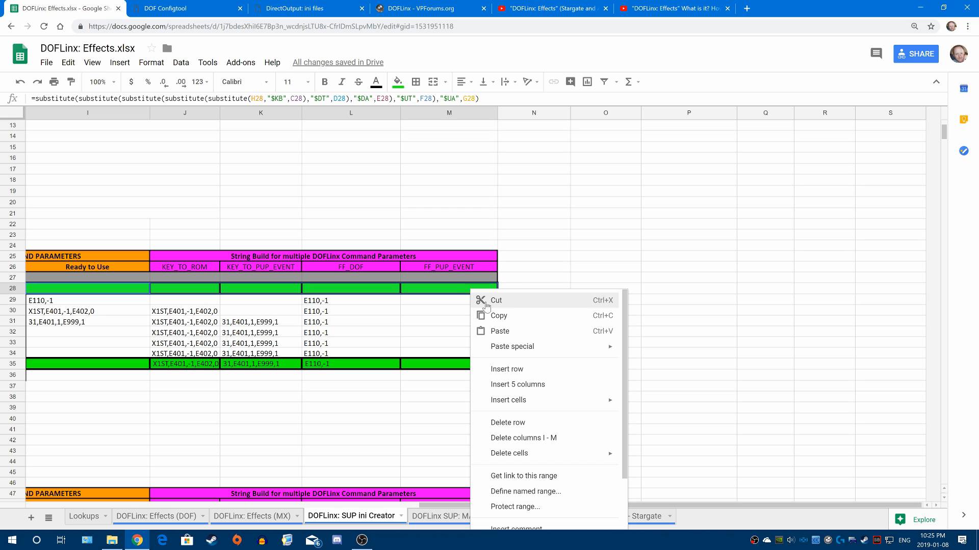
pyautogui.click(484, 314)
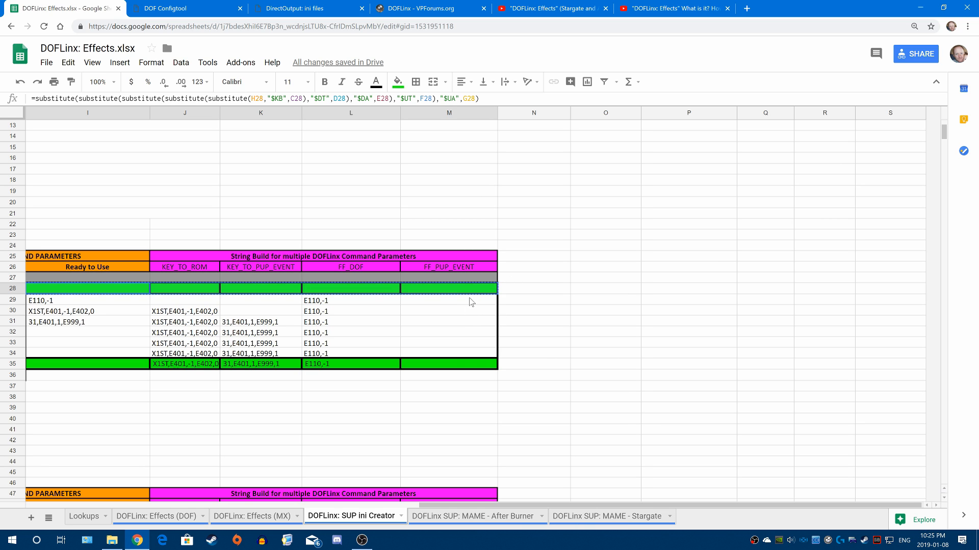
# Paste only the formulas of the copied cells into rows 29 to 35, columns I to M, down to the Final Line.
pyautogui.moveTo(470, 301); pyautogui.dragTo(342, 372)
pyautogui.moveTo(338, 363); pyautogui.dragTo(338, 363)
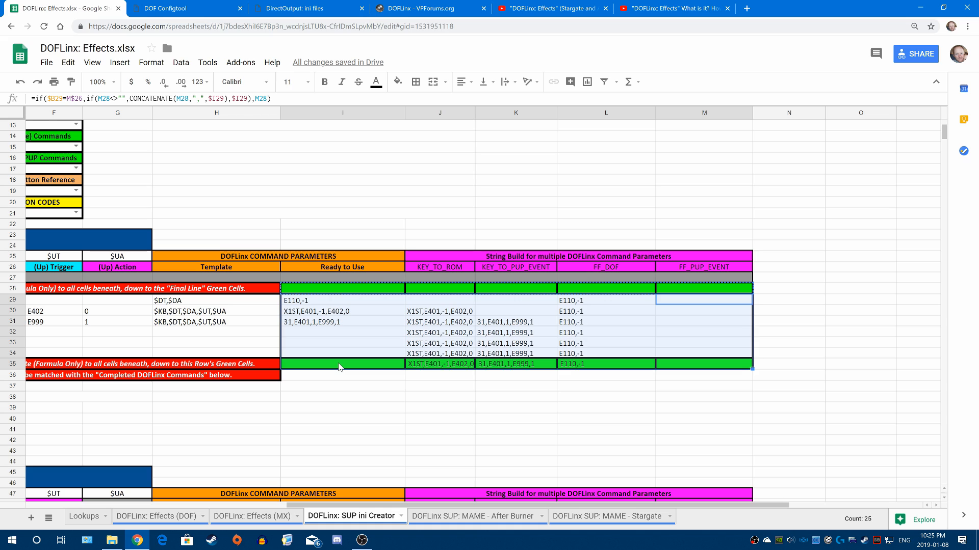
pyautogui.rightClick(695, 365)
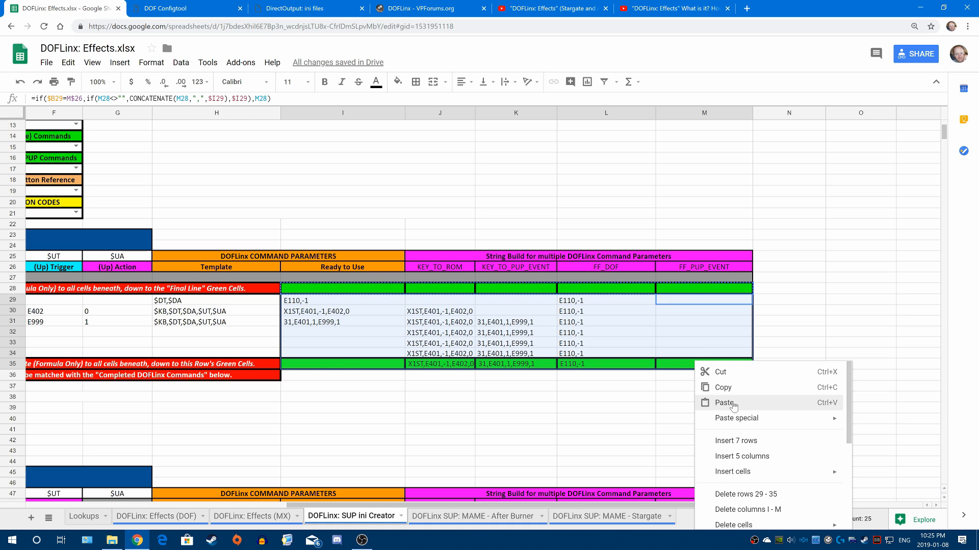
pyautogui.moveTo(734, 418)
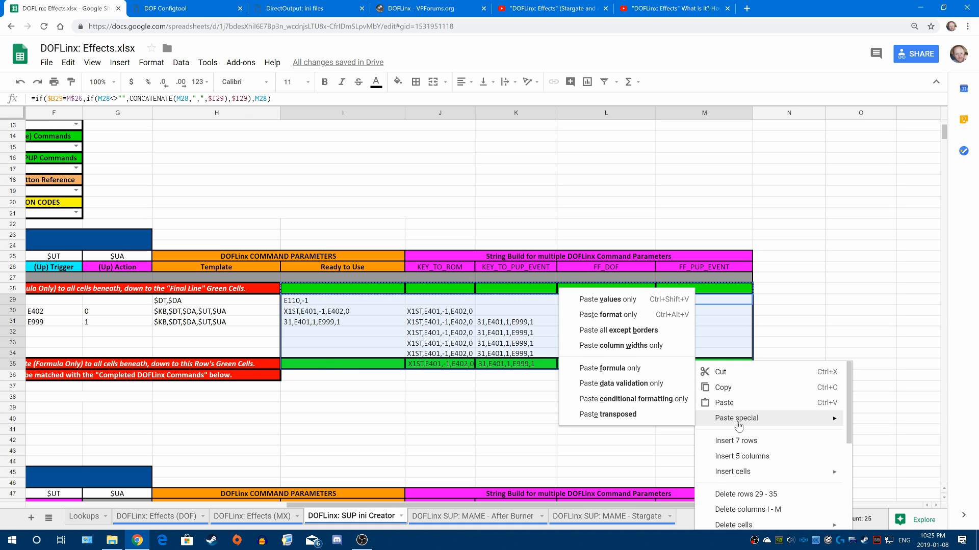
pyautogui.click(645, 373)
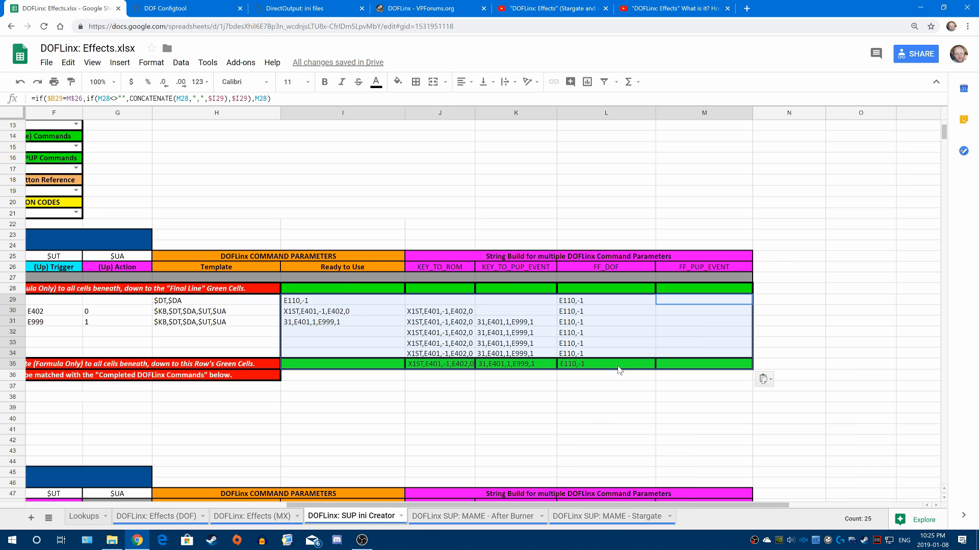
pyautogui.click(930, 291)
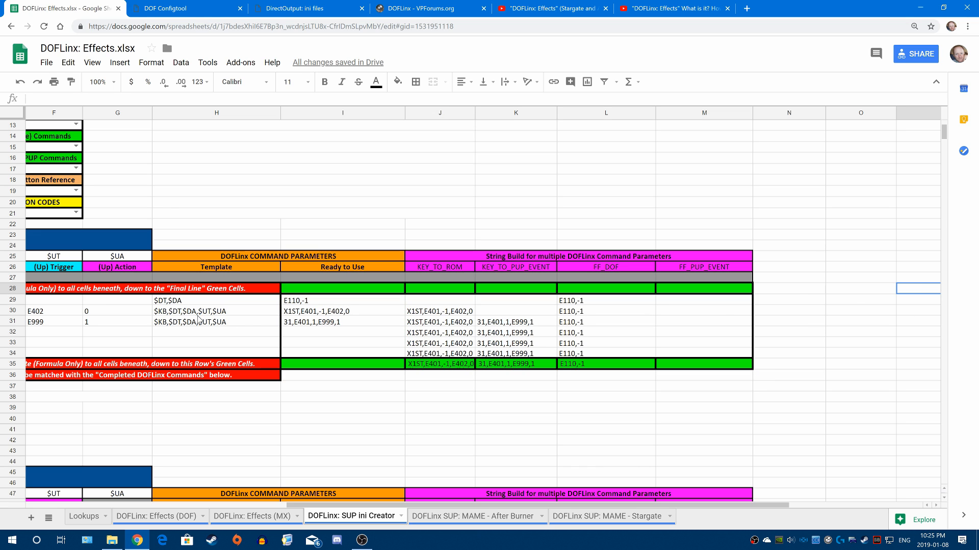
# Review the Formula Line and Final Line notes, and look over the DOFLinx (native) Commands and Completed DOFLinx Commands sections.
pyautogui.click(181, 293)
pyautogui.click(204, 366)
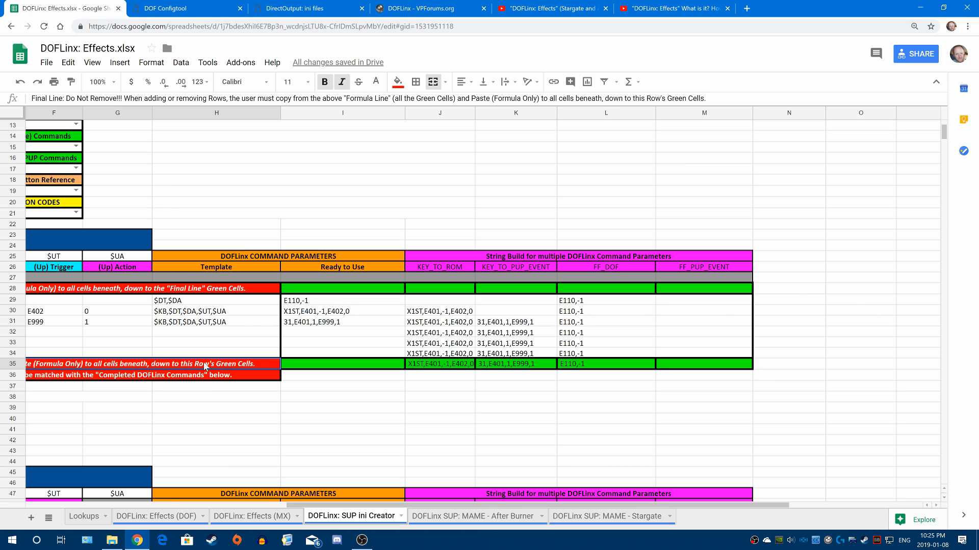
pyautogui.moveTo(478, 500); pyautogui.dragTo(218, 508)
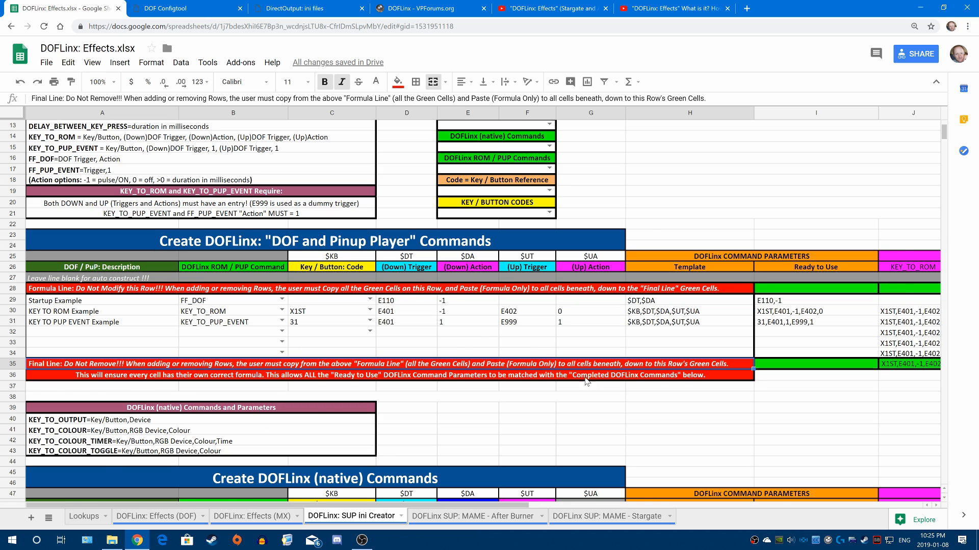
pyautogui.scroll(-4, 549, 402)
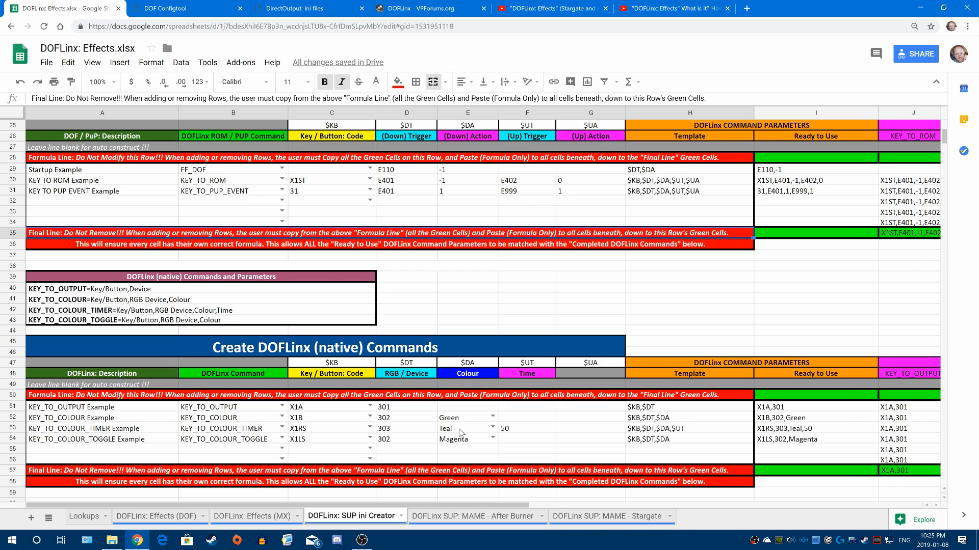
pyautogui.scroll(-4, 461, 433)
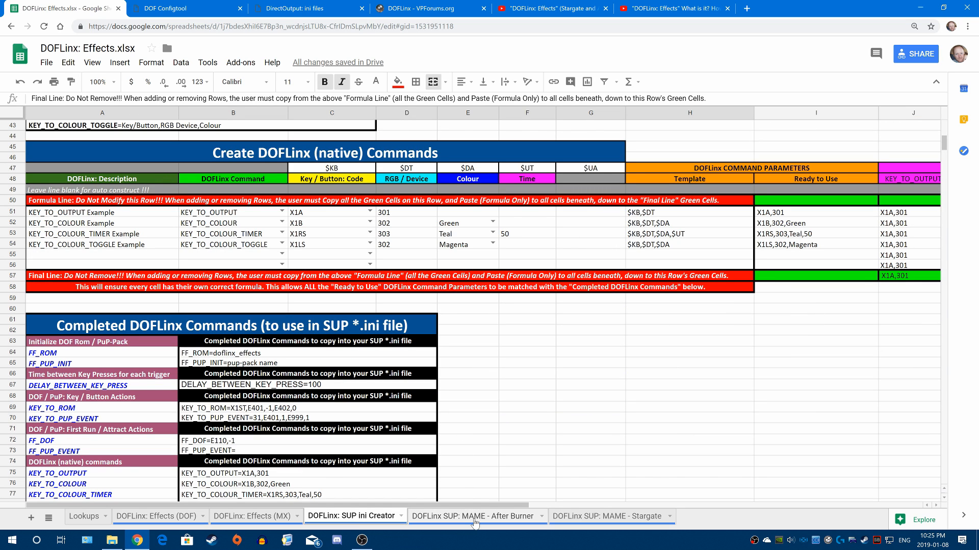
# Open the DOFLinx SUP: MAME - Stargate sheet and examine its table name, DOF ROM, PUP-pack and key press delay cells.
pyautogui.click(605, 517)
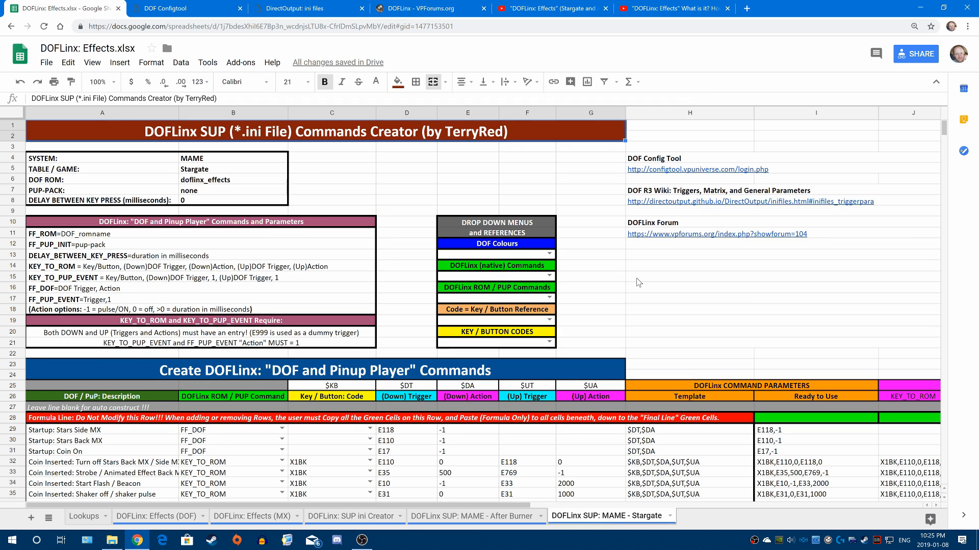
pyautogui.click(232, 164)
pyautogui.moveTo(232, 166); pyautogui.dragTo(227, 183)
pyautogui.click(227, 183)
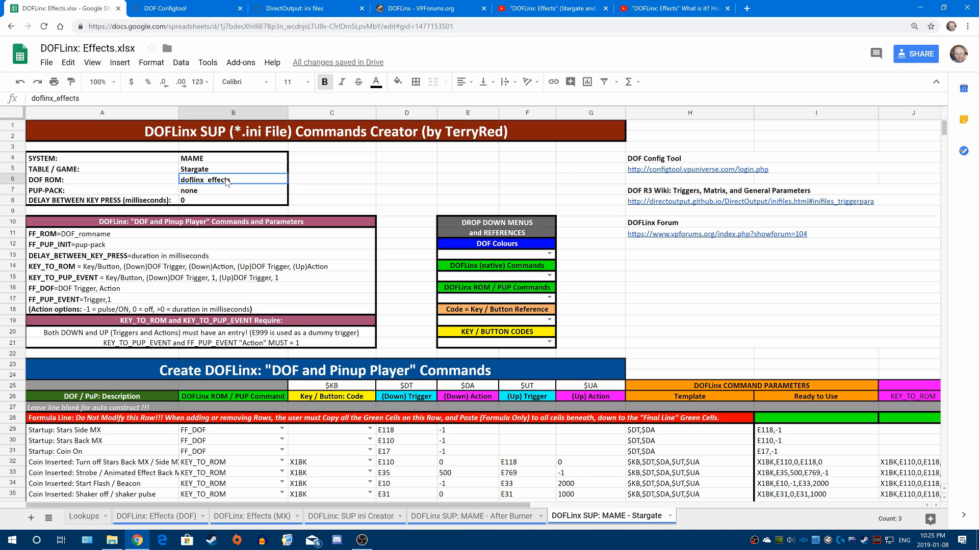
pyautogui.click(231, 194)
pyautogui.moveTo(232, 194); pyautogui.dragTo(232, 206)
pyautogui.click(192, 200)
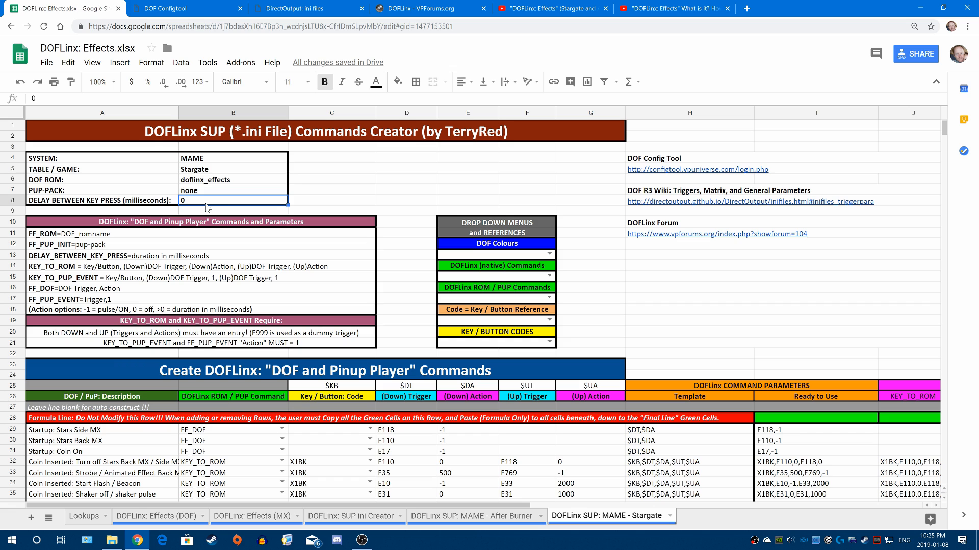
# Review the Stargate command rows, selecting the Coin Inserted descriptions in rows 32 to 35 and the KEY_TO_ROM command of row 32.
pyautogui.scroll(-6, 331, 187)
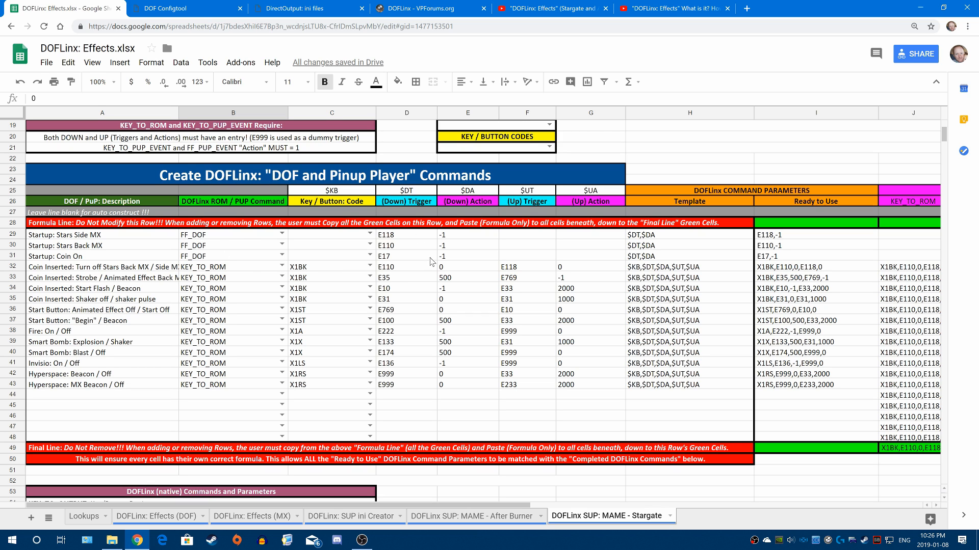
pyautogui.scroll(4, 488, 249)
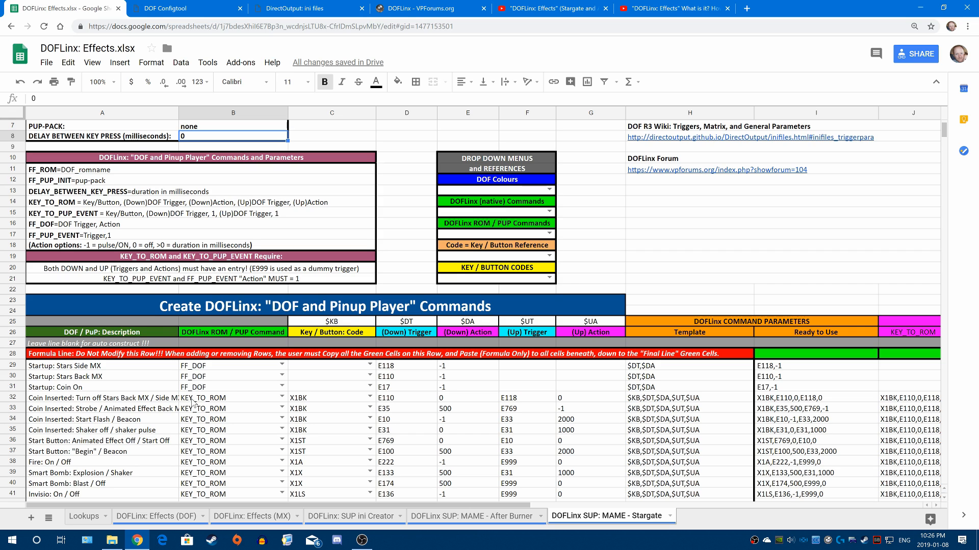
pyautogui.scroll(-2, 225, 411)
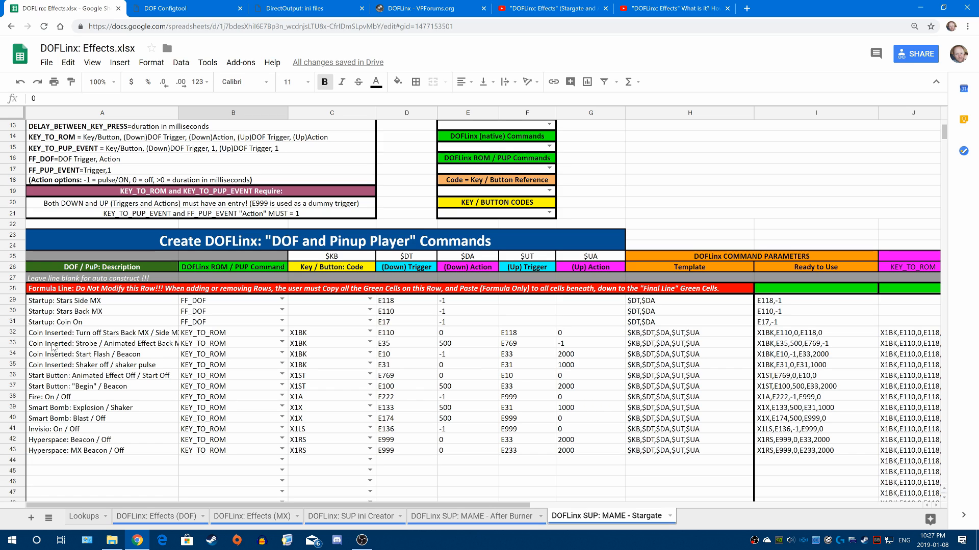
pyautogui.moveTo(54, 334); pyautogui.dragTo(53, 366)
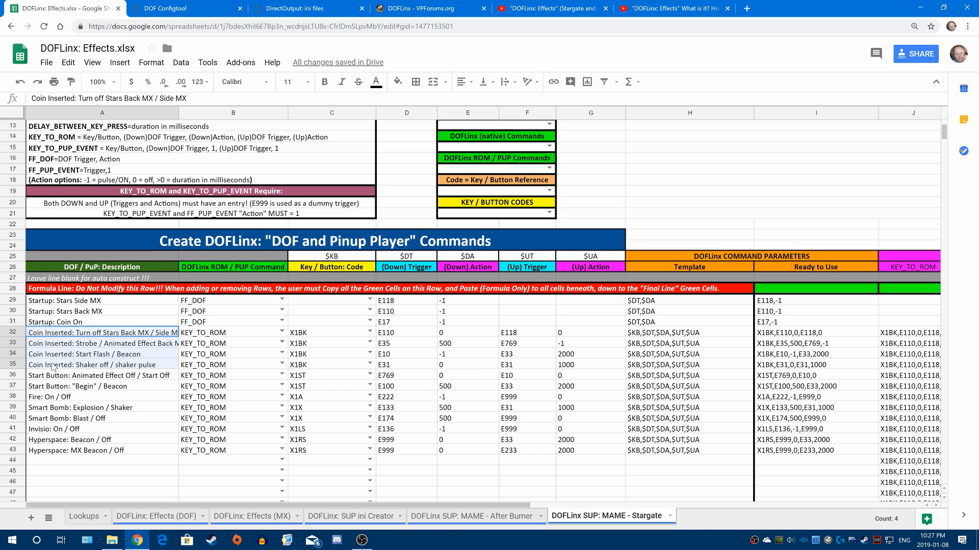
pyautogui.moveTo(52, 364); pyautogui.dragTo(46, 360)
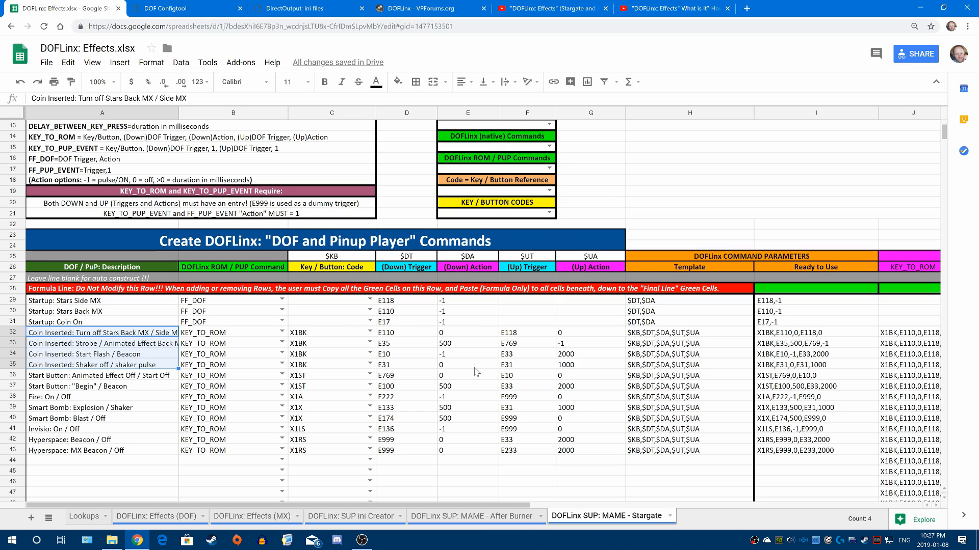
pyautogui.click(244, 335)
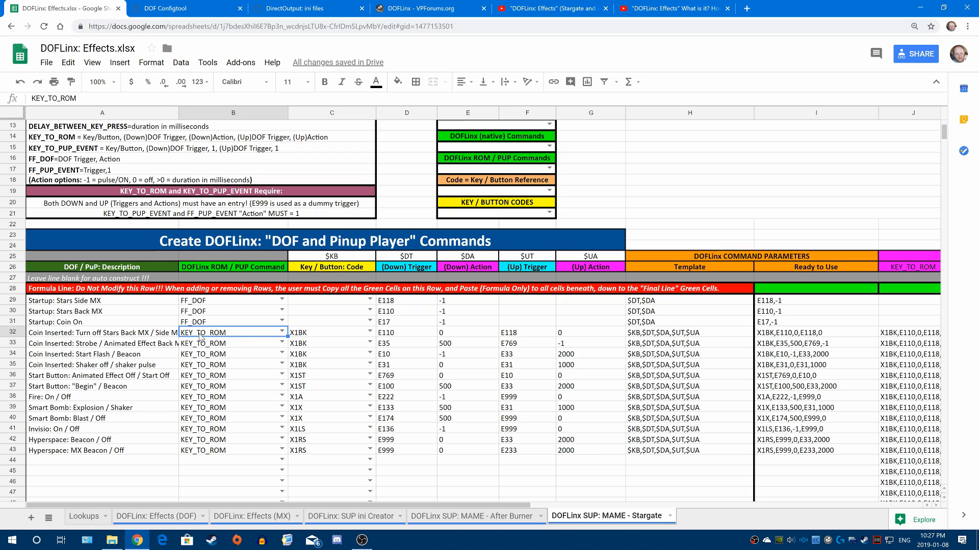
# Examine the key code and down trigger of row 32, and look up the trigger effects in the Effects (DOF) and Effects (MX) sheets.
pyautogui.click(349, 335)
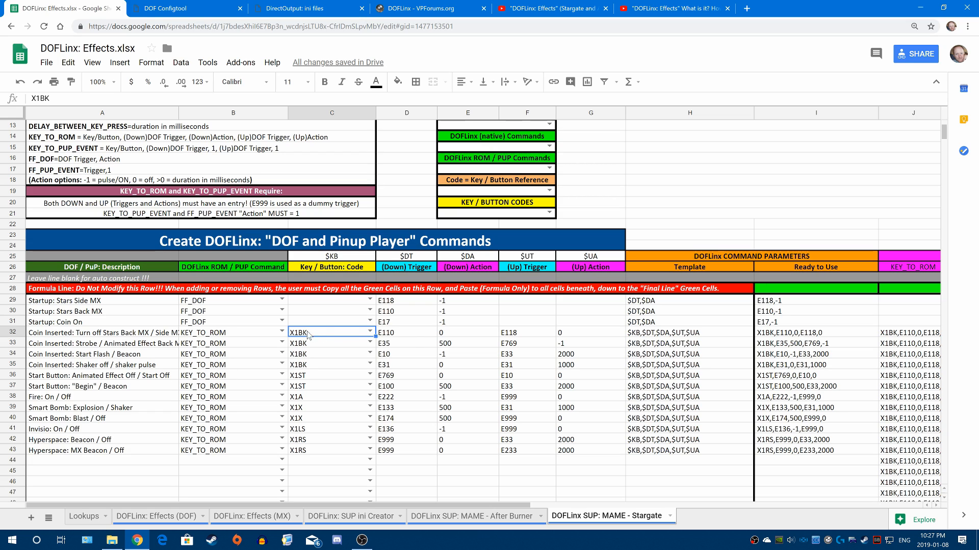
pyautogui.click(408, 337)
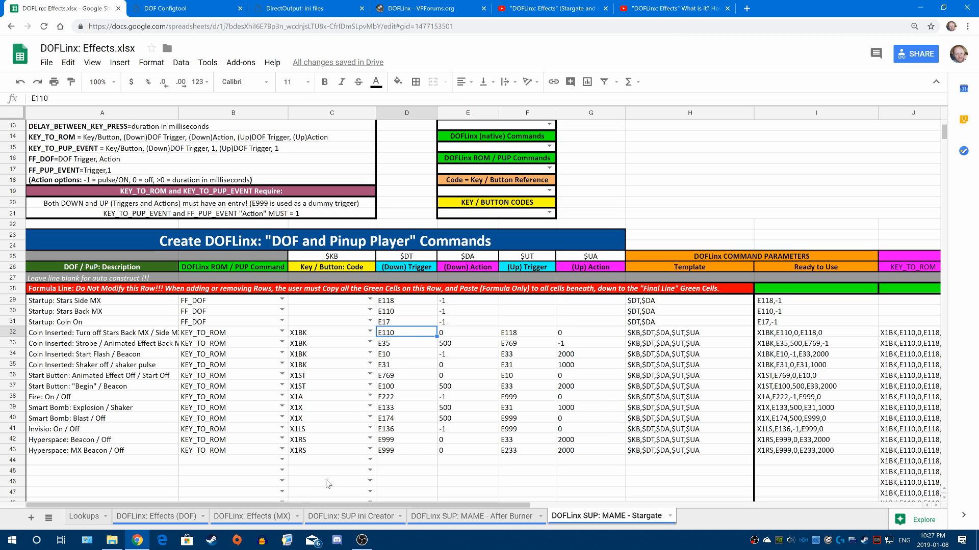
pyautogui.click(168, 518)
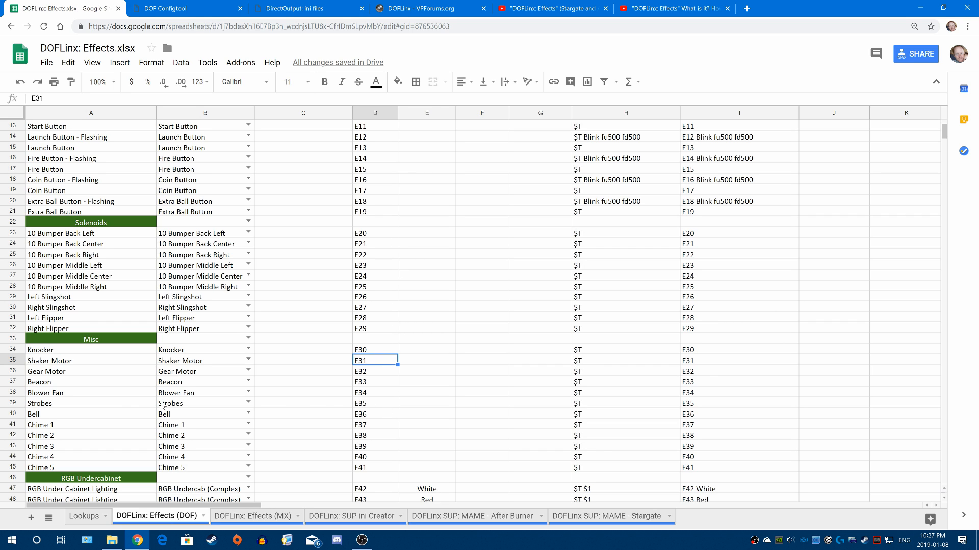
pyautogui.click(269, 519)
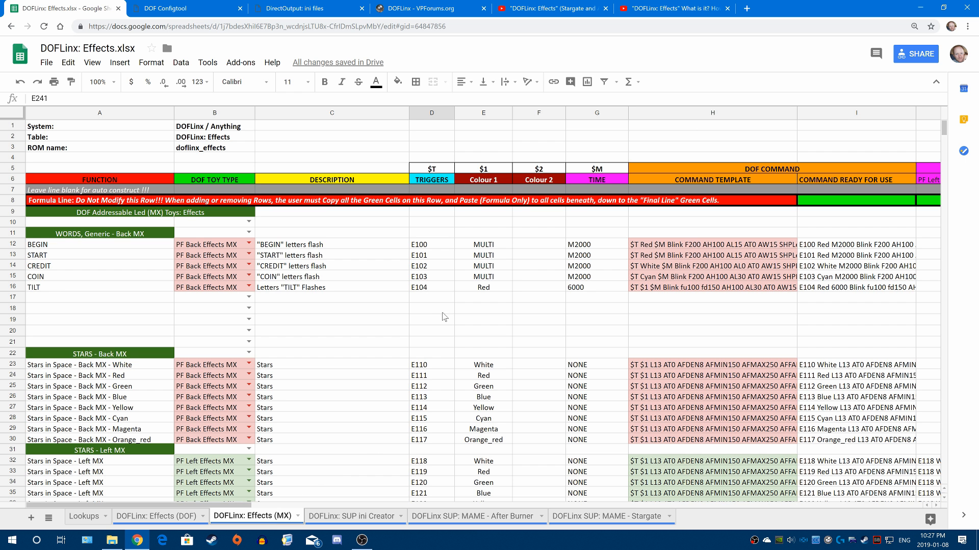
pyautogui.scroll(-5, 121, 377)
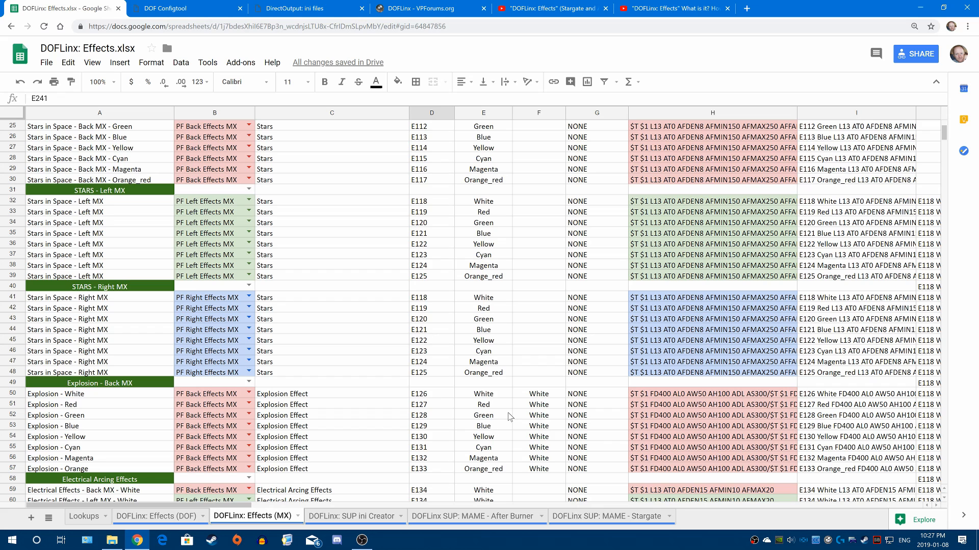
pyautogui.click(370, 516)
pyautogui.click(607, 517)
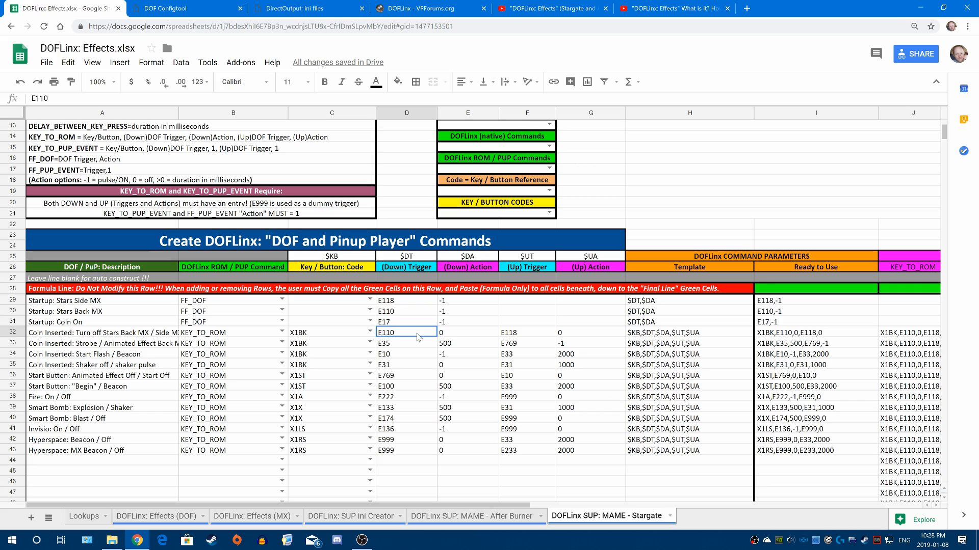
# Review the down and up triggers and actions of the Coin Inserted commands in rows 32 and 33 of the Stargate sheet.
pyautogui.moveTo(418, 337); pyautogui.dragTo(455, 335)
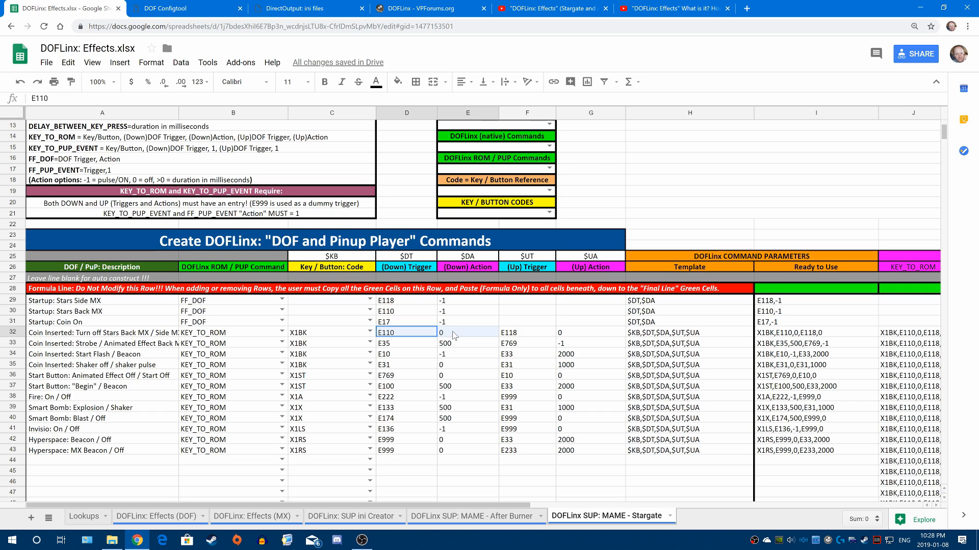
pyautogui.click(529, 334)
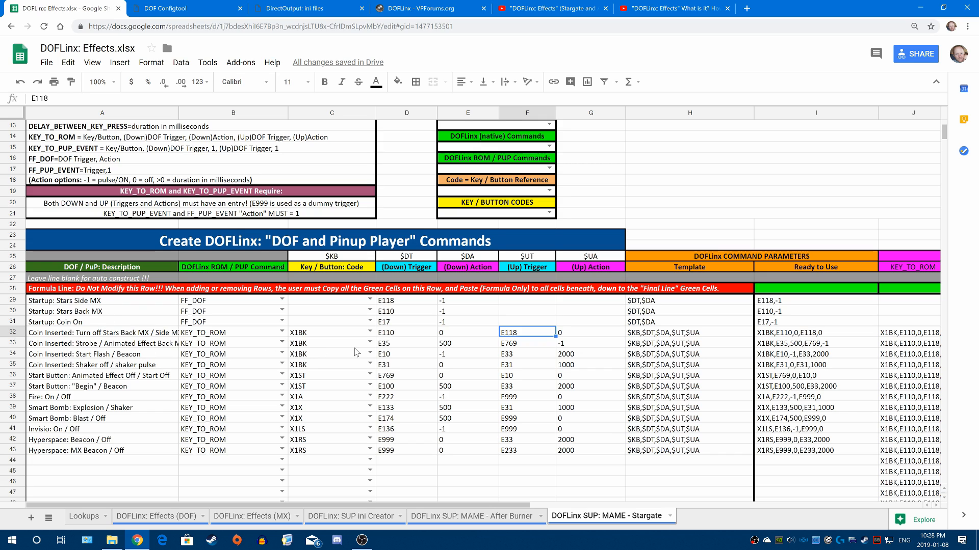
pyautogui.click(408, 345)
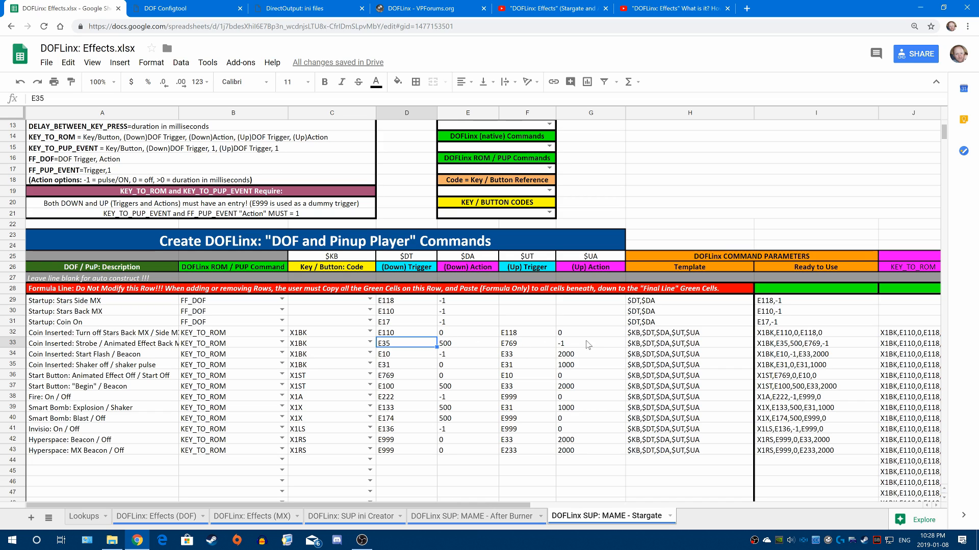
pyautogui.click(538, 347)
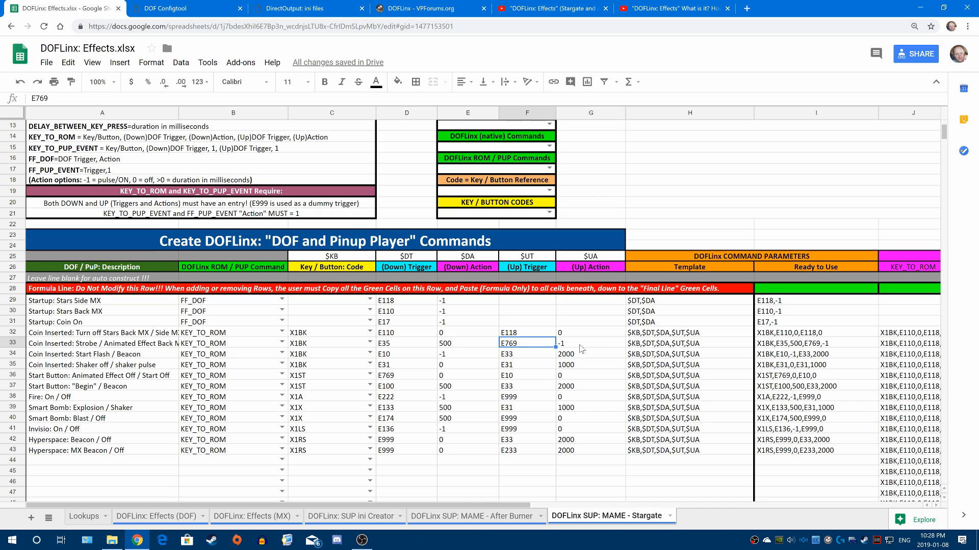
pyautogui.click(581, 347)
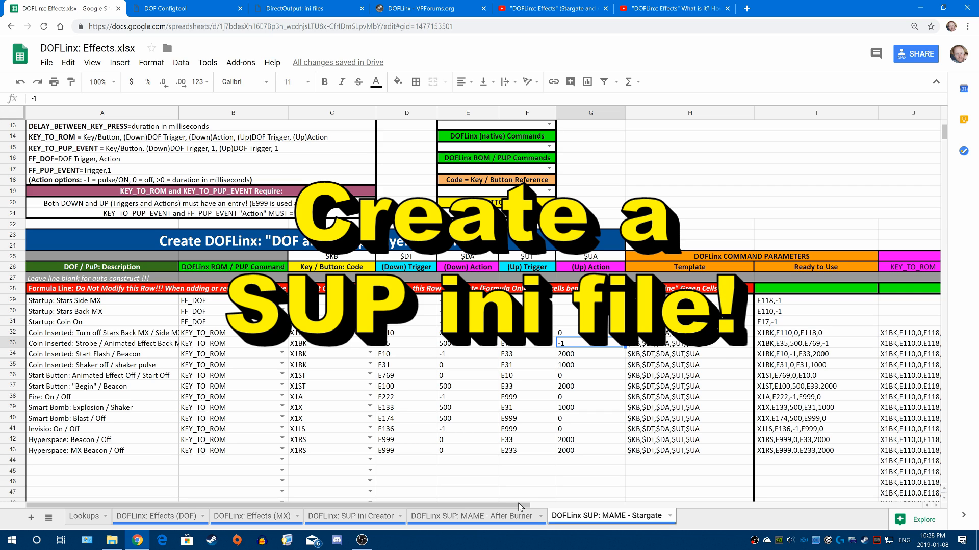
# Duplicate the DOFLinx: SUP ini Creator sheet.
pyautogui.scroll(-2, 490, 483)
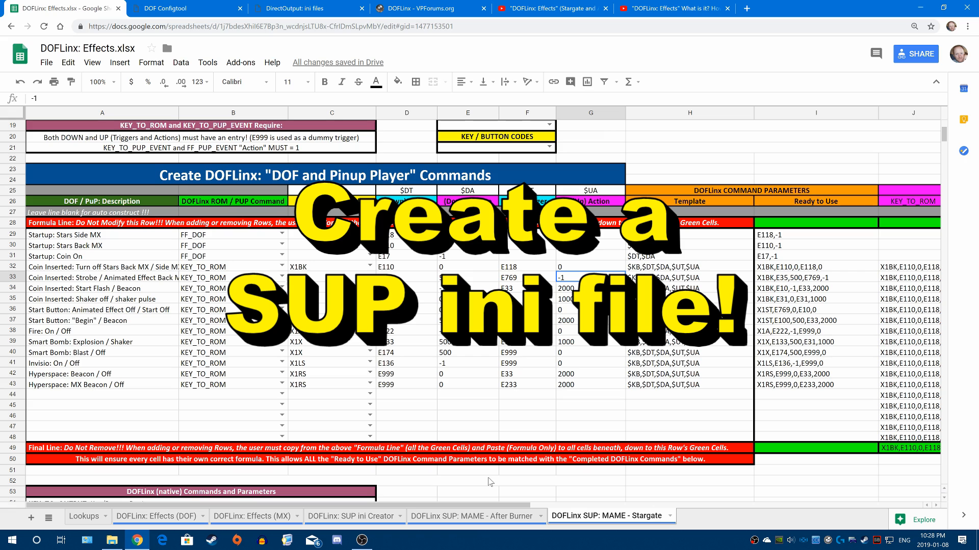
pyautogui.click(347, 522)
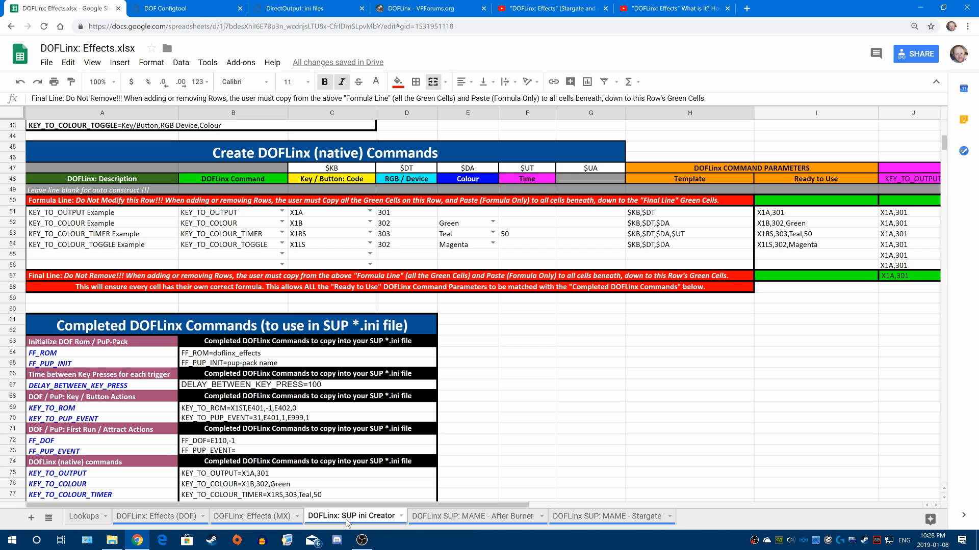
pyautogui.rightClick(348, 522)
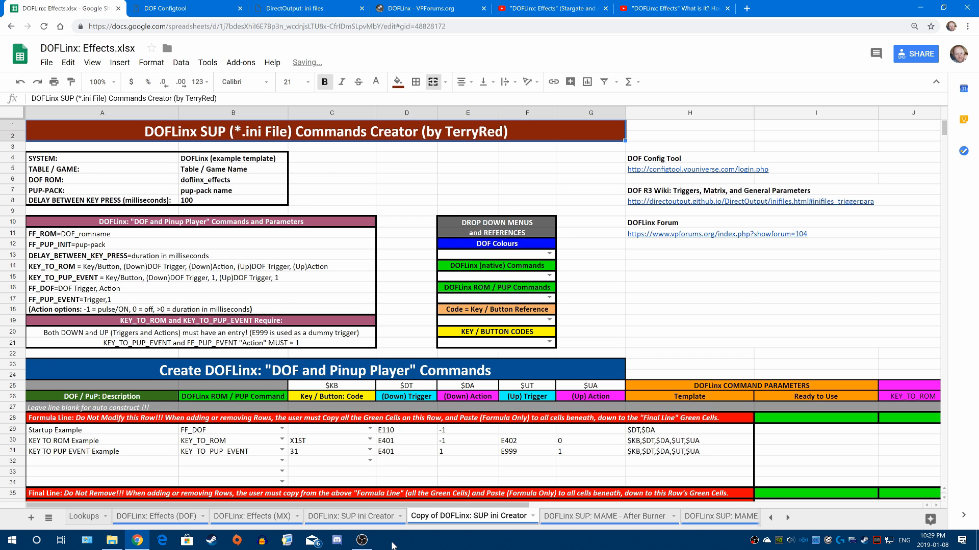
# Rename the duplicated SUP ini Creator sheet as DOFLinx: SUP: MAME - Galaga.
pyautogui.rightClick(468, 517)
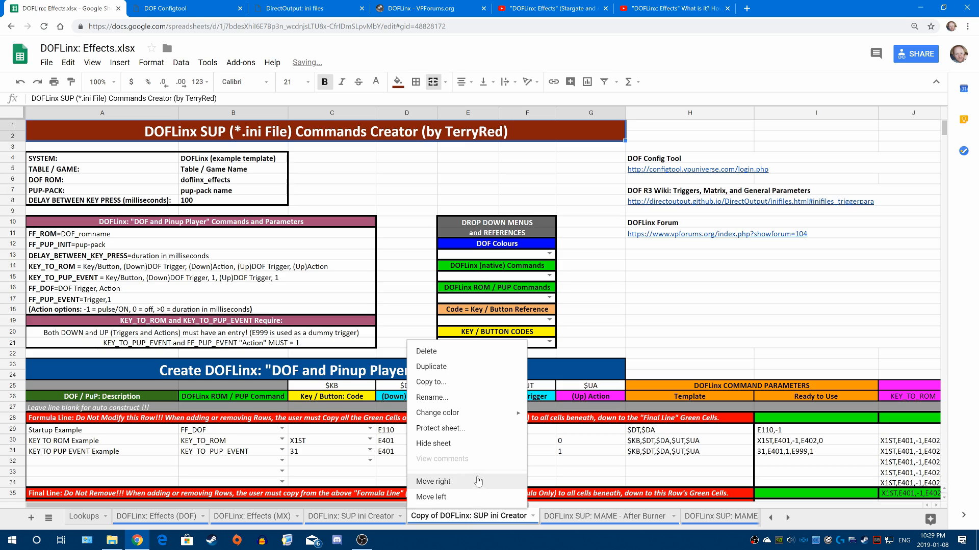
pyautogui.click(477, 398)
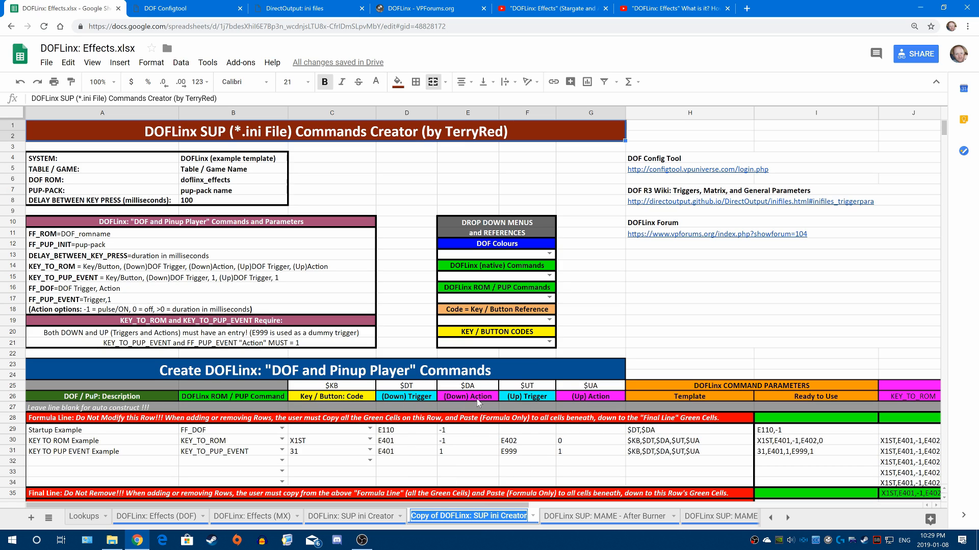
pyautogui.press('Home')
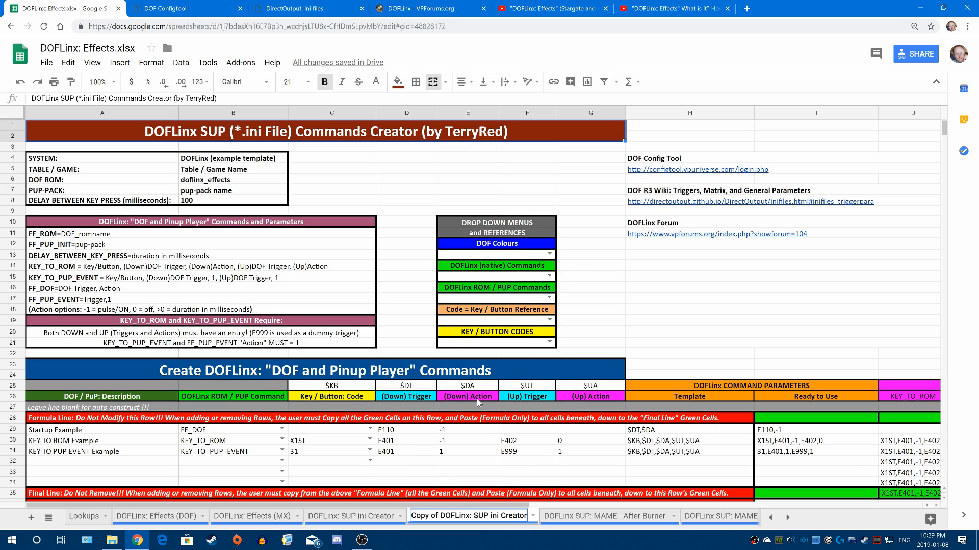
pyautogui.press('BackSpace')
pyautogui.press('BackSpace')
pyautogui.press('BackSpace')
pyautogui.press('BackSpace')
pyautogui.press('BackSpace')
pyautogui.press('BackSpace')
pyautogui.press('BackSpace')
pyautogui.press('BackSpace')
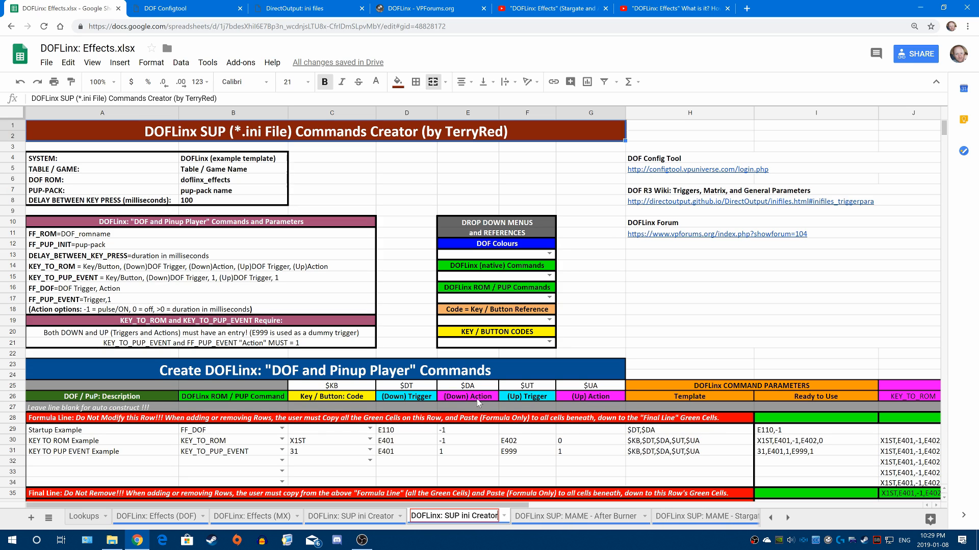
pyautogui.press('BackSpace')
pyautogui.press('BackSpace')
pyautogui.press('BackSpace')
pyautogui.press('BackSpace')
pyautogui.press('BackSpace')
pyautogui.press('BackSpace')
pyautogui.press('BackSpace')
pyautogui.press('BackSpace')
pyautogui.press('BackSpace')
pyautogui.press('BackSpace')
pyautogui.press('BackSpace')
pyautogui.press('BackSpace')
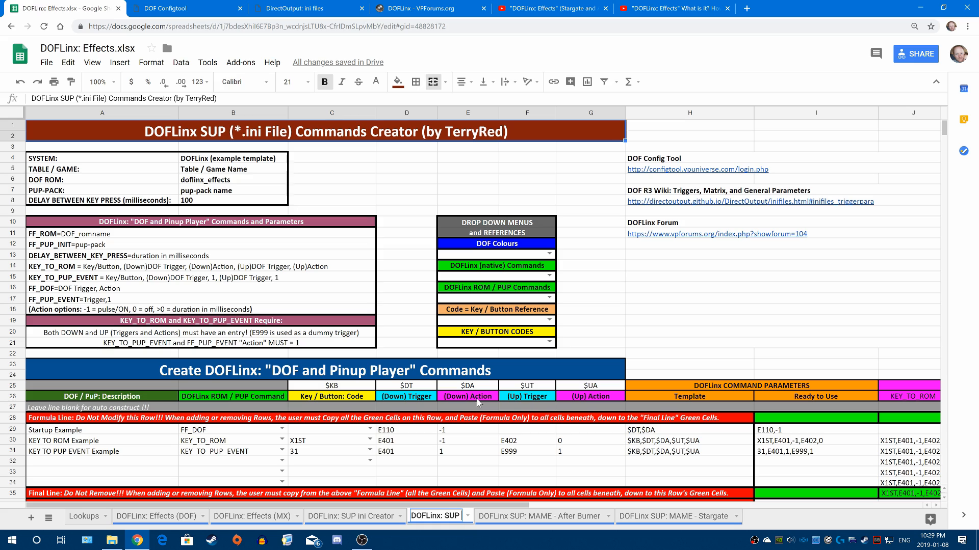
pyautogui.press('BackSpace')
pyautogui.write(':')
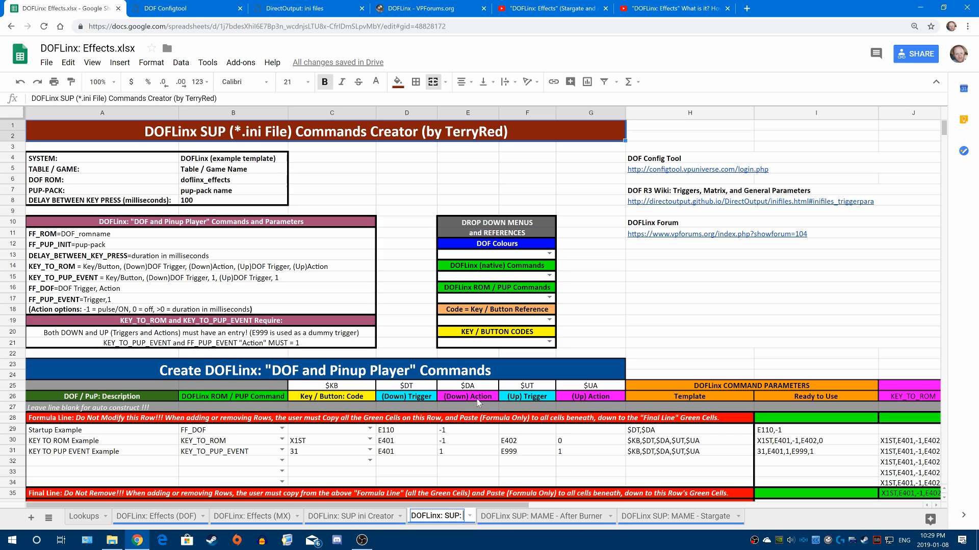
pyautogui.write(' MAME - Galaga')
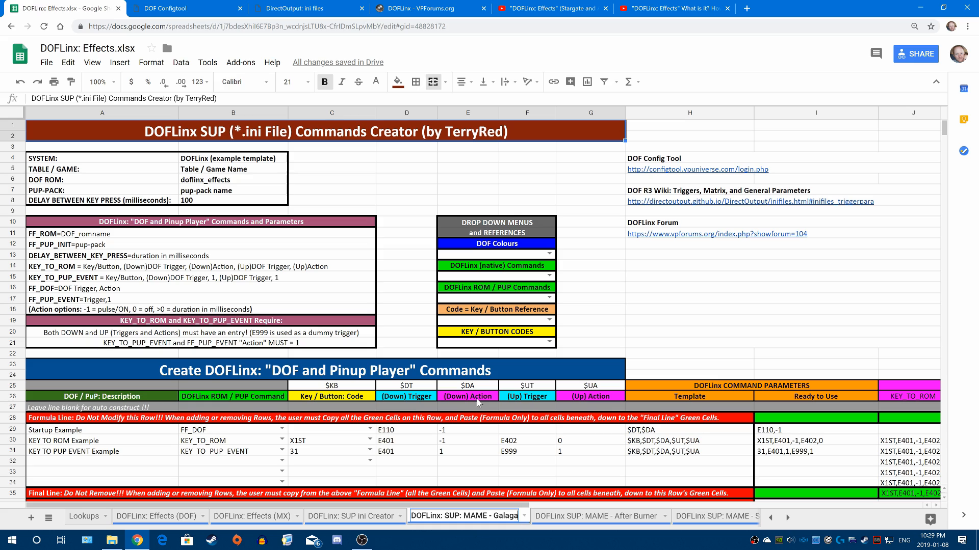
pyautogui.press('Return')
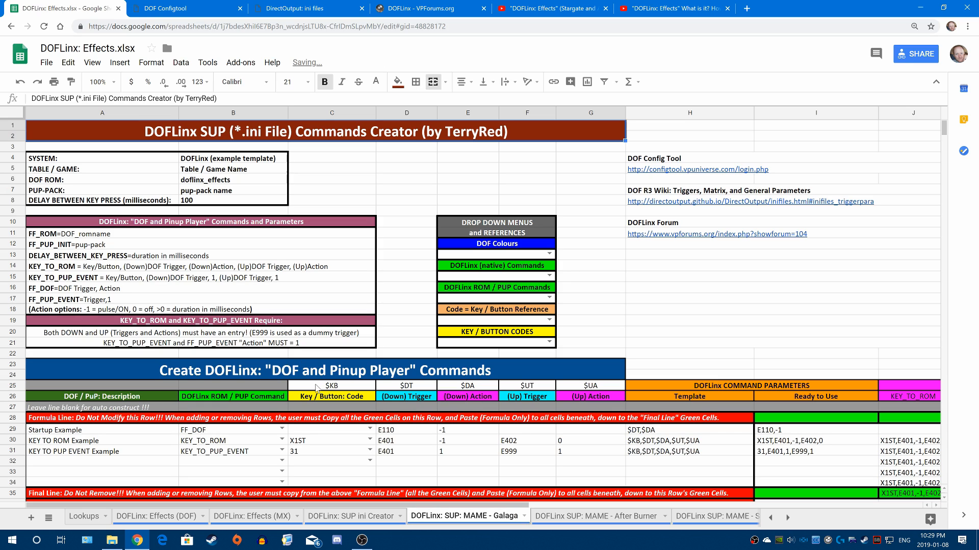
# Set the Galaga sheet's system to MAME and its table / game name to GALAGA.
pyautogui.click(244, 158)
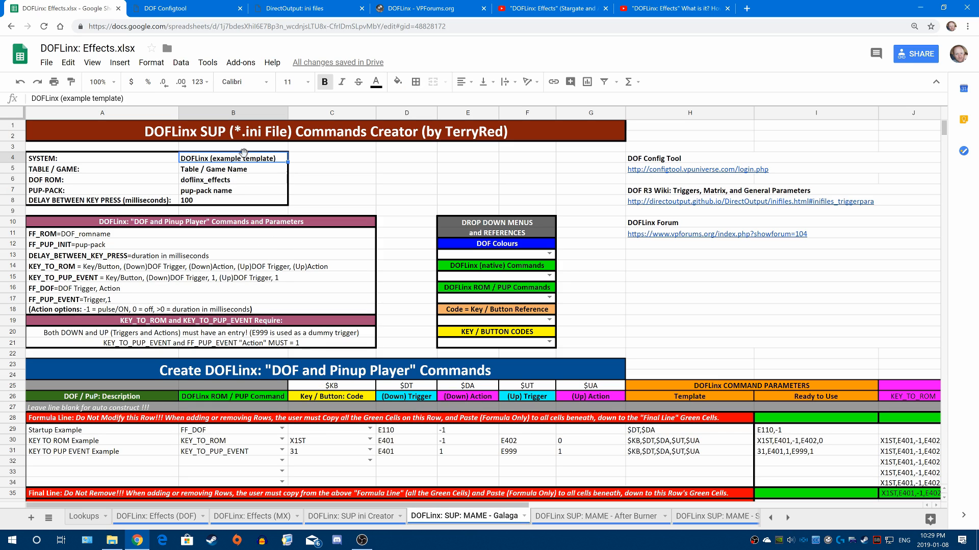
pyautogui.write('MAME')
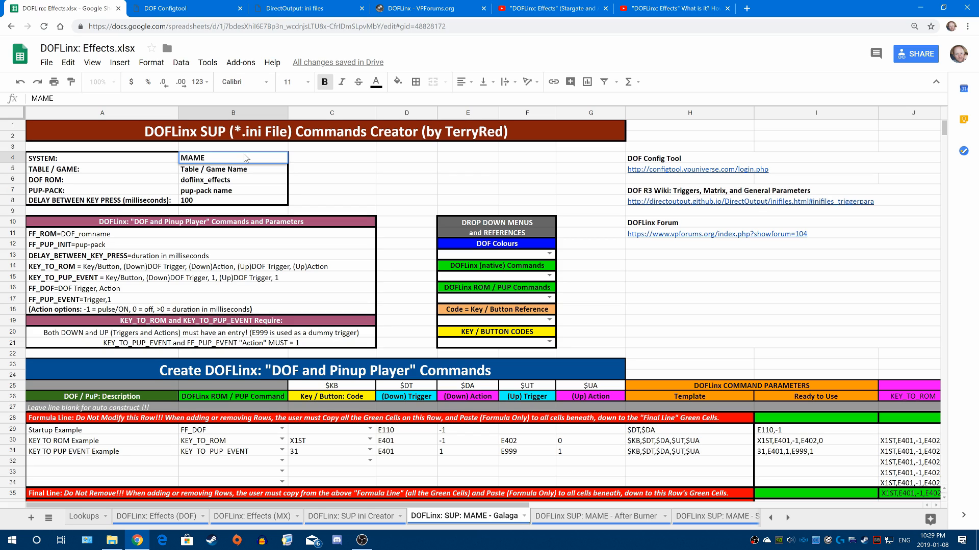
pyautogui.press('Return')
pyautogui.write('GALAGA')
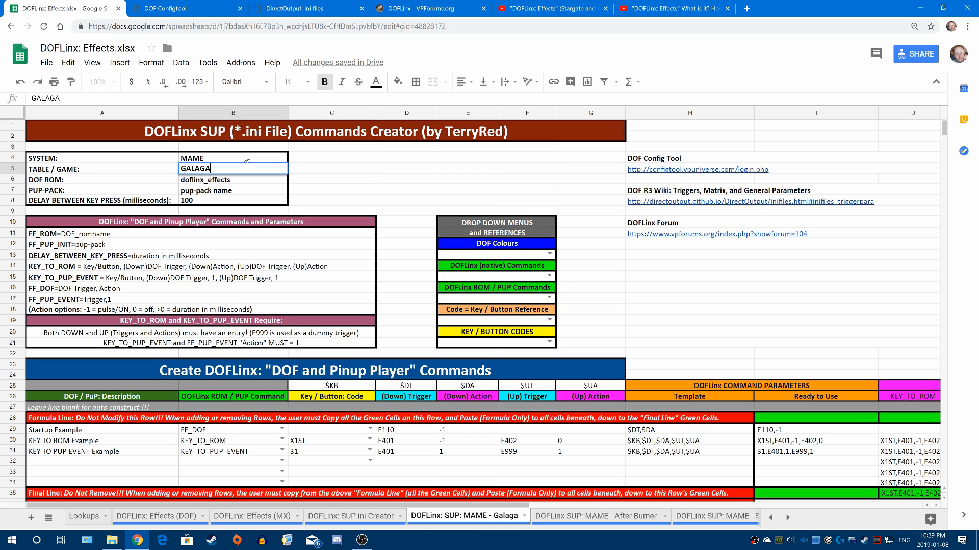
pyautogui.press('Return')
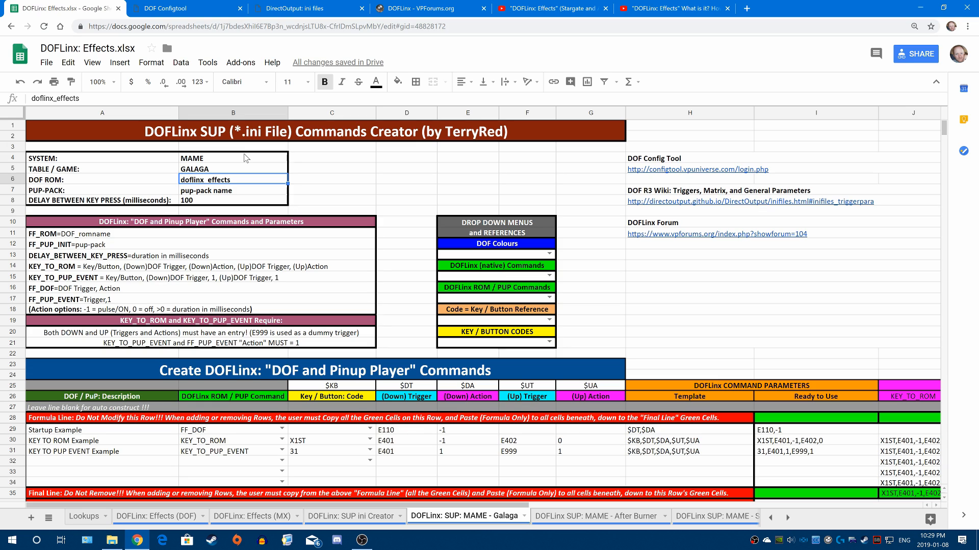
# Clear the PUP-PACK name and set the delay between key presses to 50 milliseconds, keeping the DOF ROM entry.
pyautogui.press('Return')
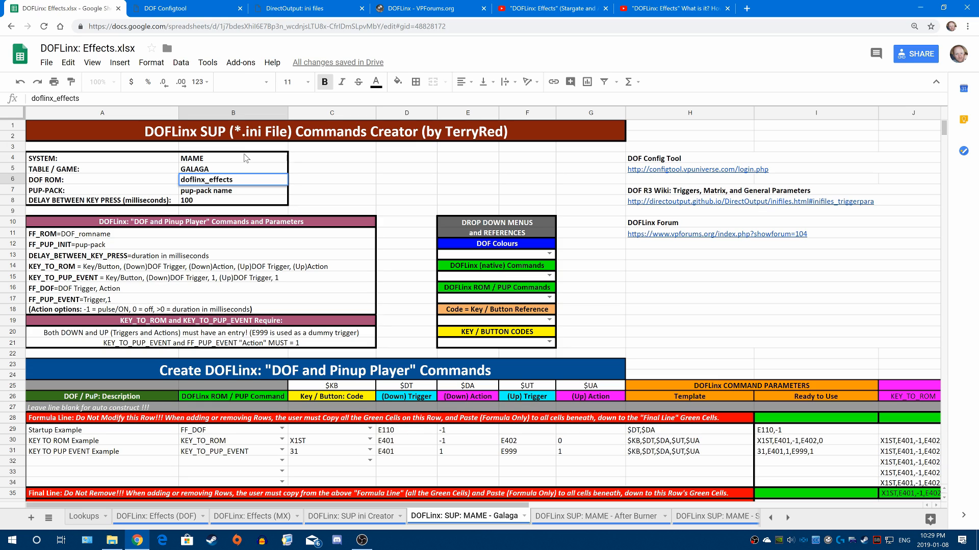
pyautogui.press('Return')
pyautogui.press('Delete')
pyautogui.press('Return')
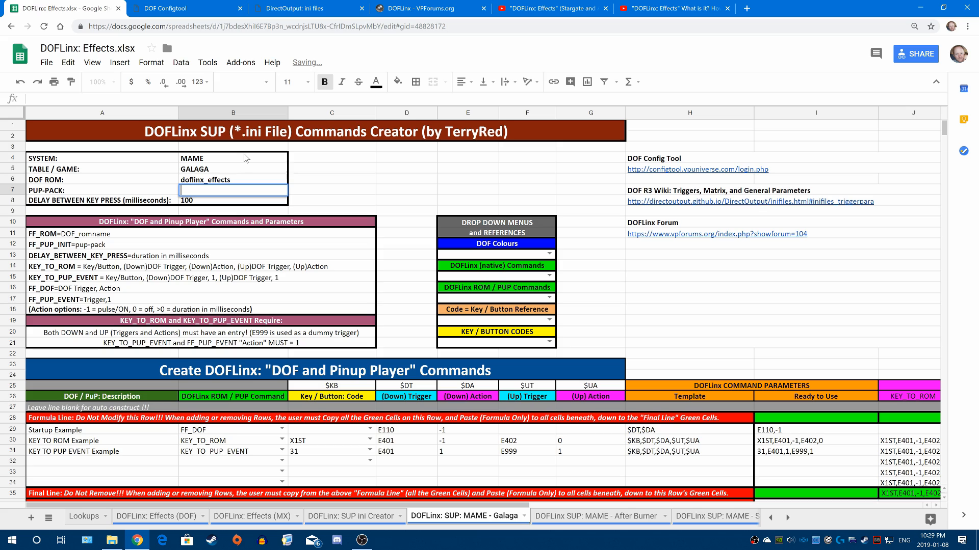
pyautogui.press('Return')
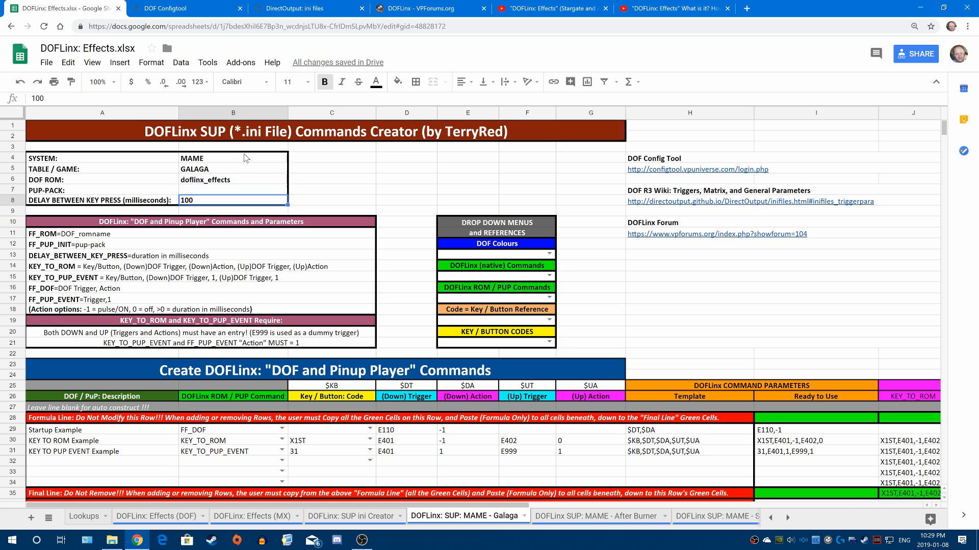
pyautogui.write('50')
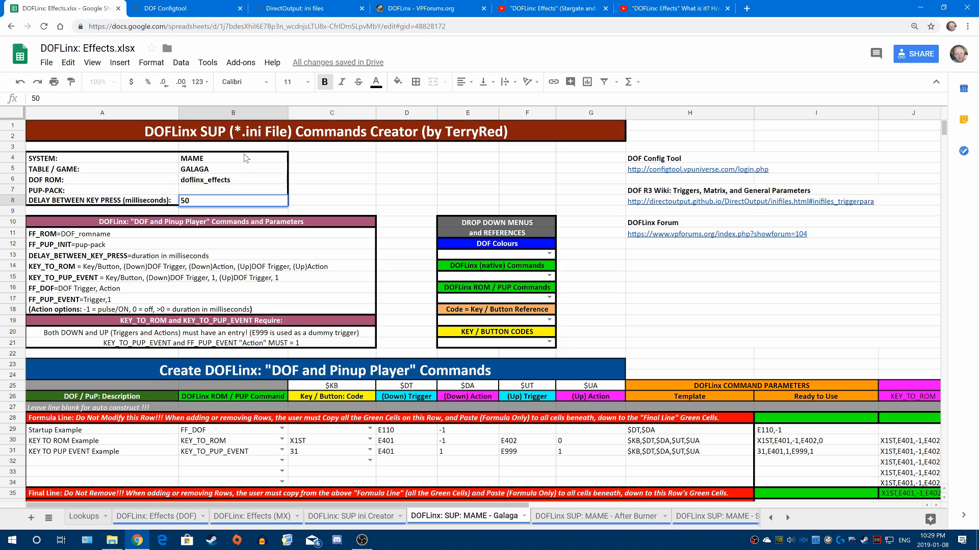
pyautogui.press('Return')
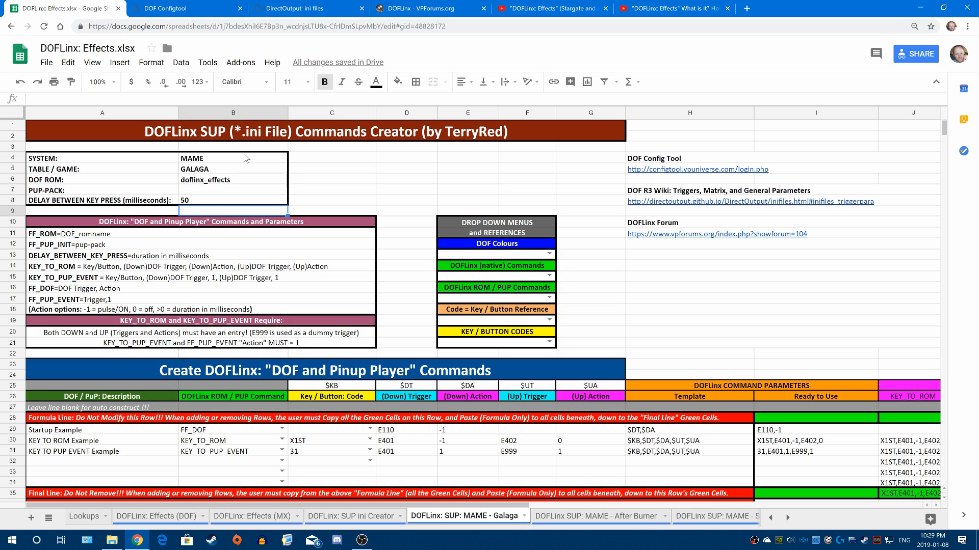
# Review the DOF and Pinup Player command syntax and the example command rows on the Galaga sheet.
pyautogui.press('Down')
pyautogui.press('Down')
pyautogui.press('Down')
pyautogui.press('Down')
pyautogui.press('Down')
pyautogui.press('Down')
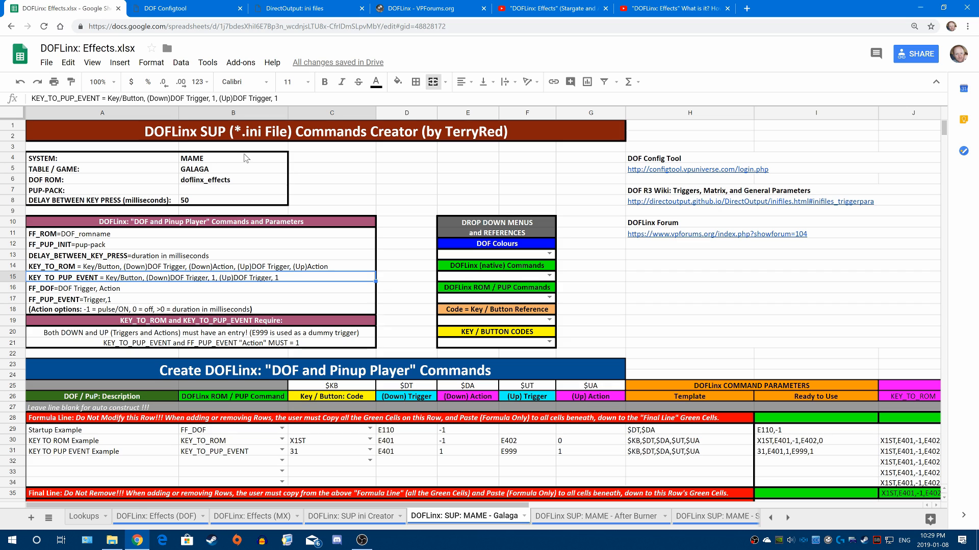
pyautogui.press('Down')
pyautogui.scroll(-4, 266, 193)
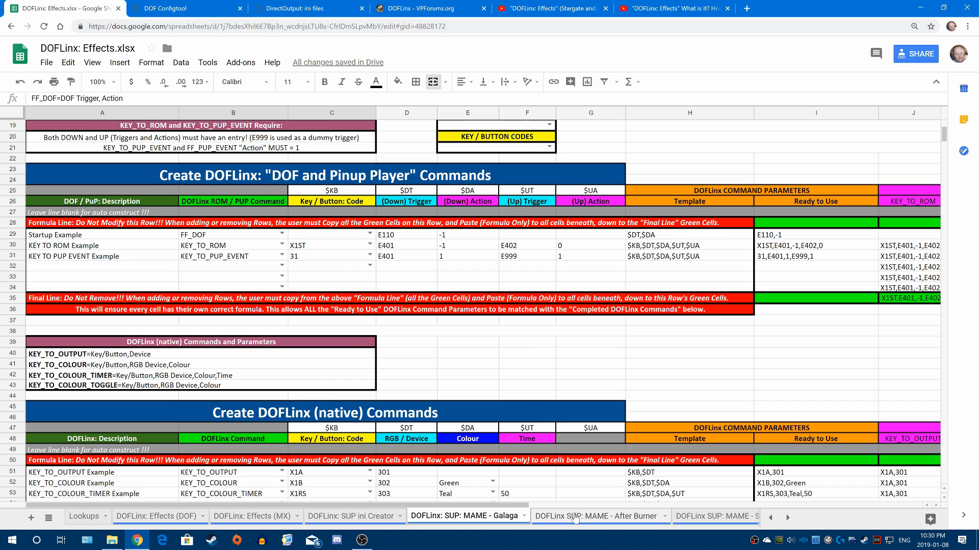
# Copy rows 29 to 37, the startup, coin and start button commands, from the MAME - Stargate sheet.
pyautogui.click(711, 517)
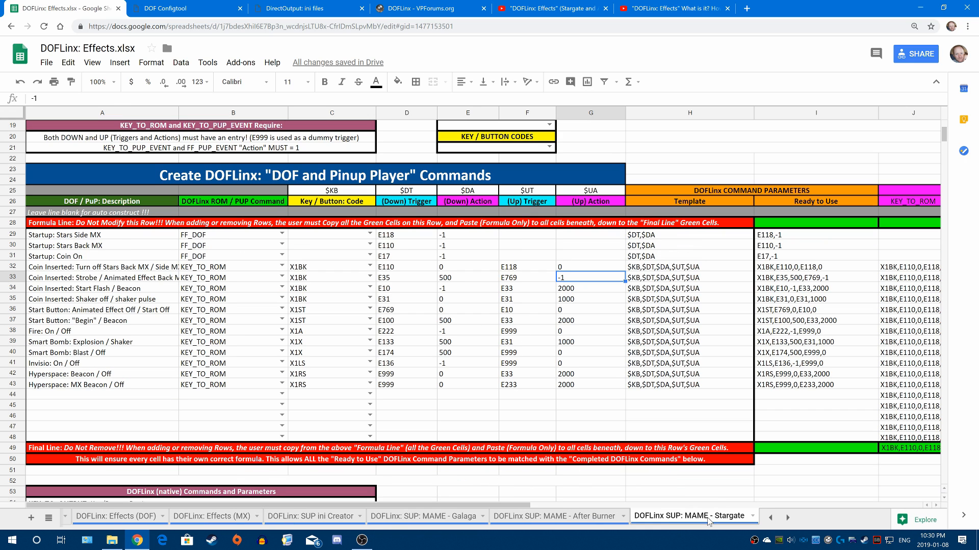
pyautogui.click(14, 234)
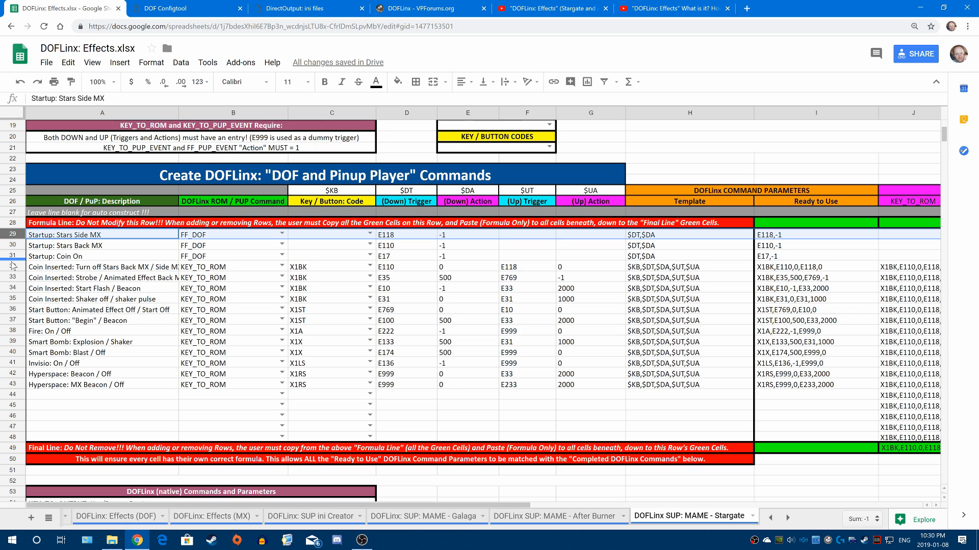
pyautogui.keyDown('shift'); pyautogui.click(14, 321); pyautogui.keyUp('shift')
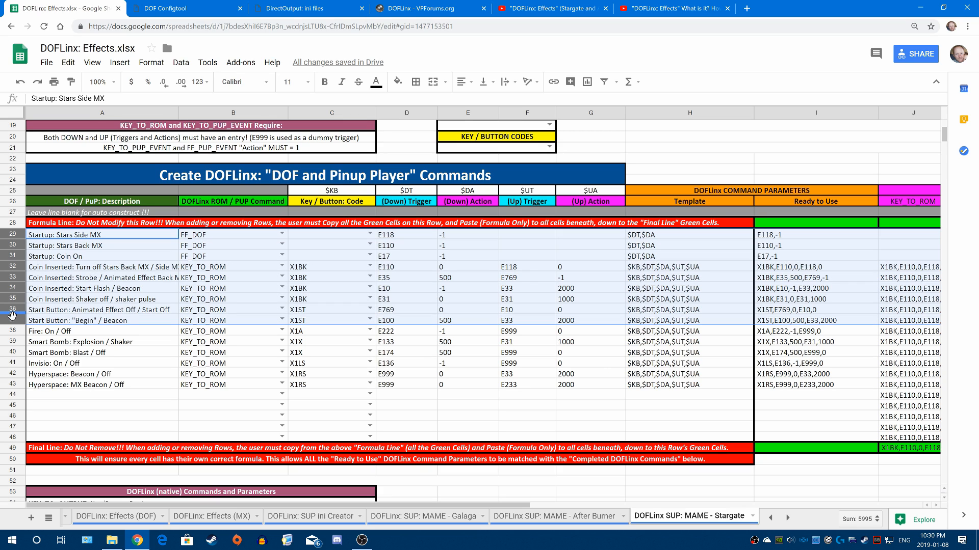
pyautogui.rightClick(87, 294)
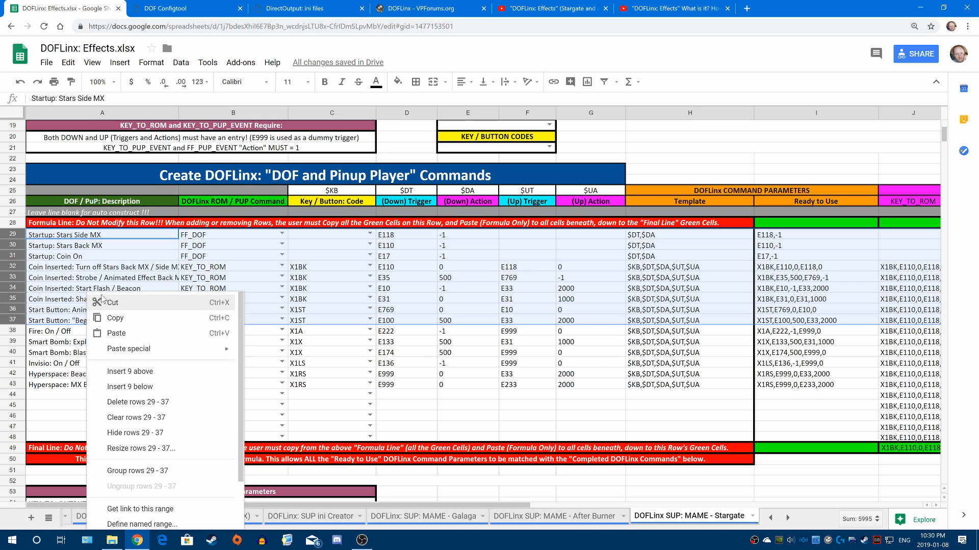
pyautogui.click(120, 319)
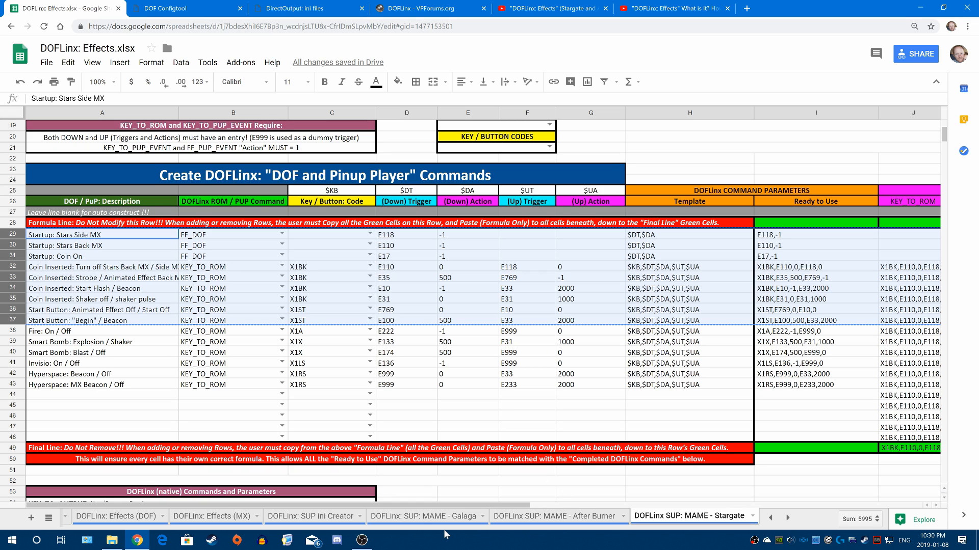
# Insert three blank rows above the Startup Example row on the MAME - Galaga sheet.
pyautogui.click(427, 520)
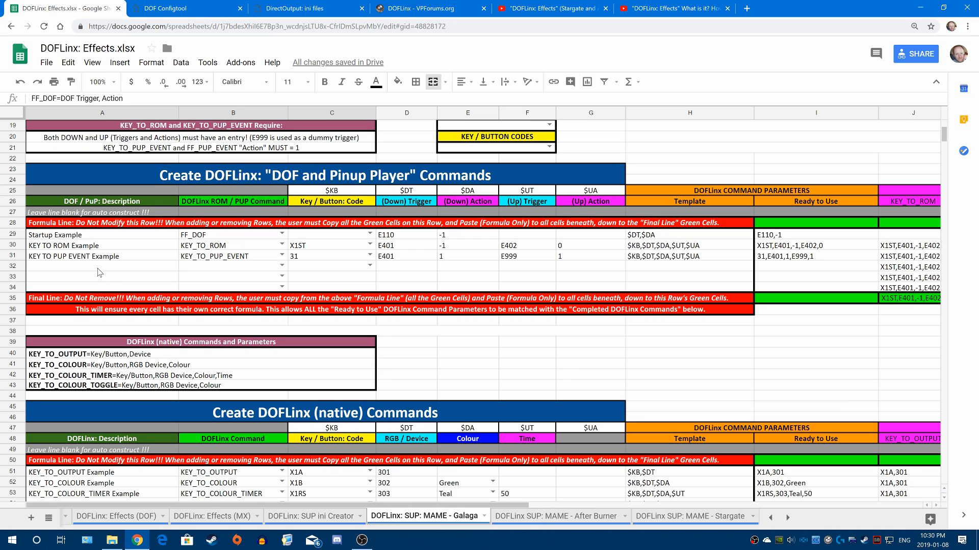
pyautogui.click(12, 234)
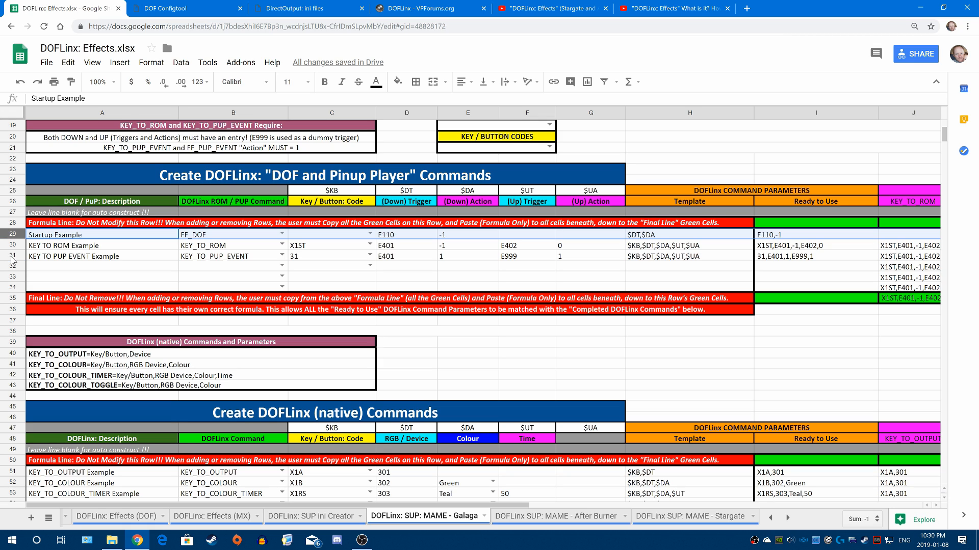
pyautogui.keyDown('shift'); pyautogui.click(11, 254); pyautogui.keyUp('shift')
pyautogui.rightClick(10, 252)
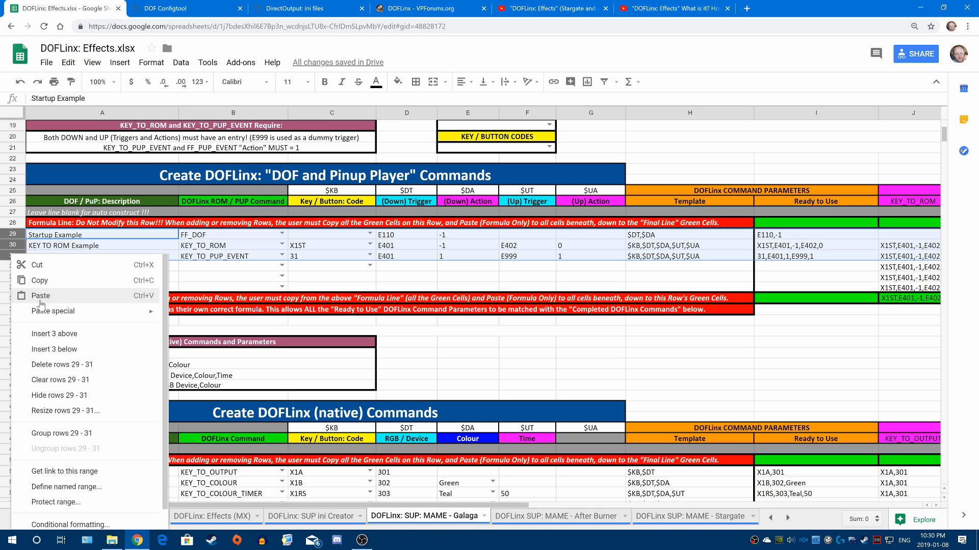
pyautogui.click(52, 334)
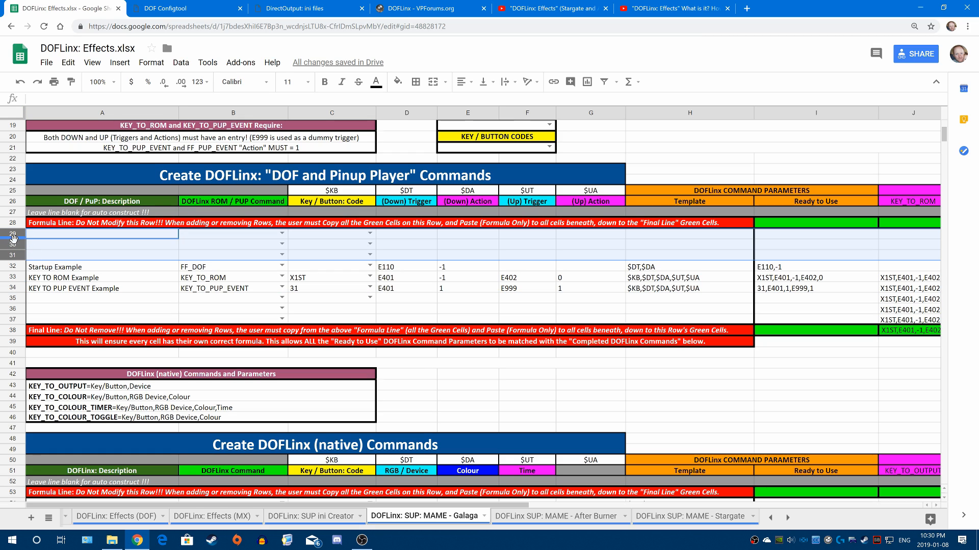
# Paste the copied Stargate commands over rows 29 to 37 of the Galaga sheet.
pyautogui.click(51, 237)
pyautogui.click(18, 235)
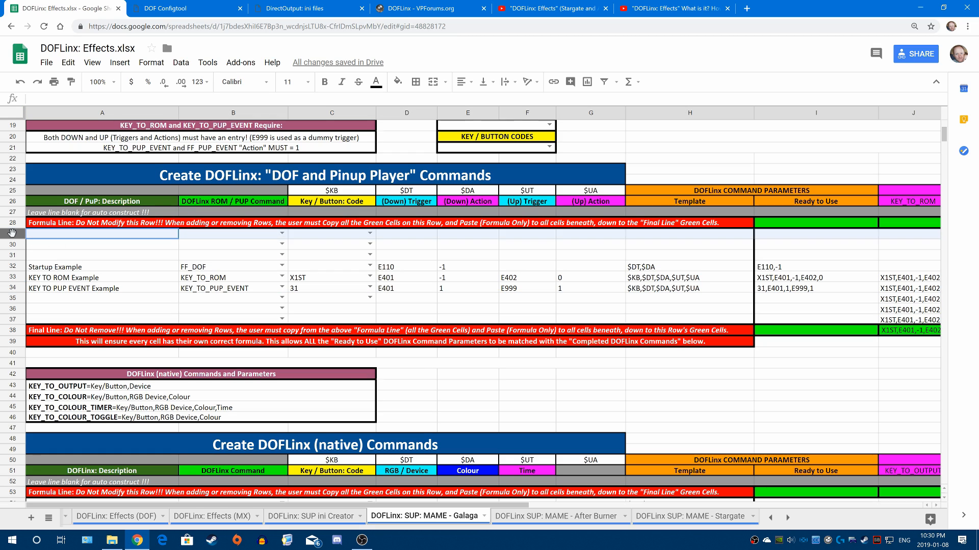
pyautogui.keyDown('shift'); pyautogui.click(22, 319); pyautogui.keyUp('shift')
pyautogui.rightClick(21, 319)
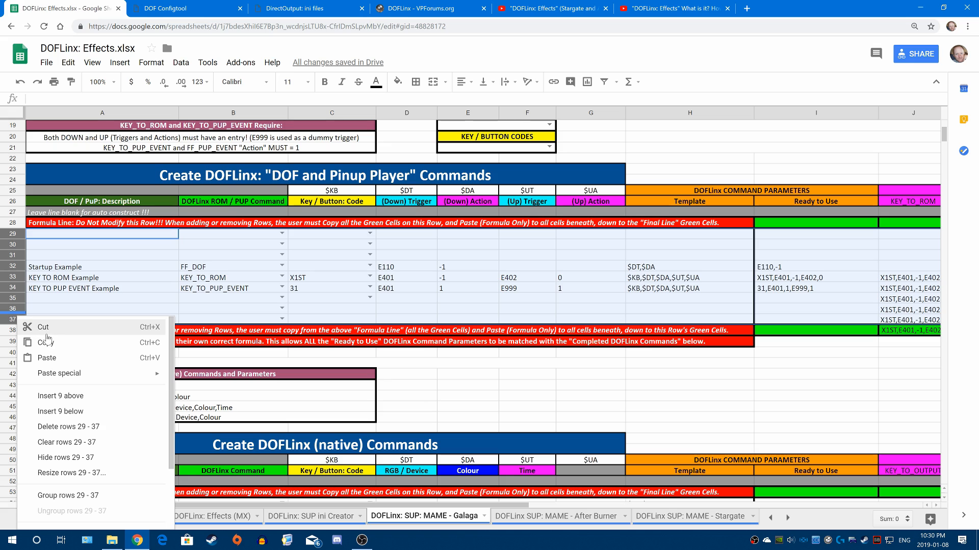
pyautogui.click(61, 359)
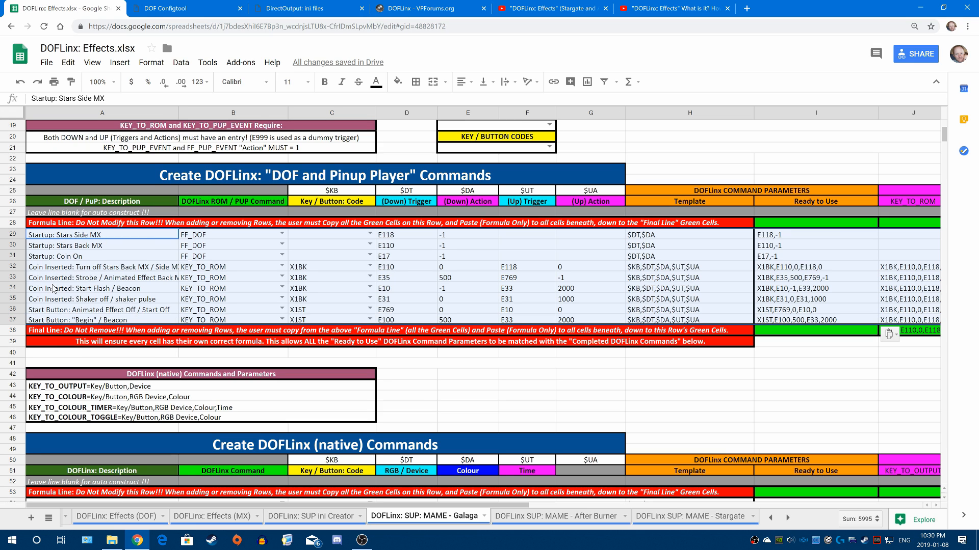
# Compare the pasted Galaga commands with the Stargate sheet and examine the coin-inserted row that turns off the stars.
pyautogui.click(676, 518)
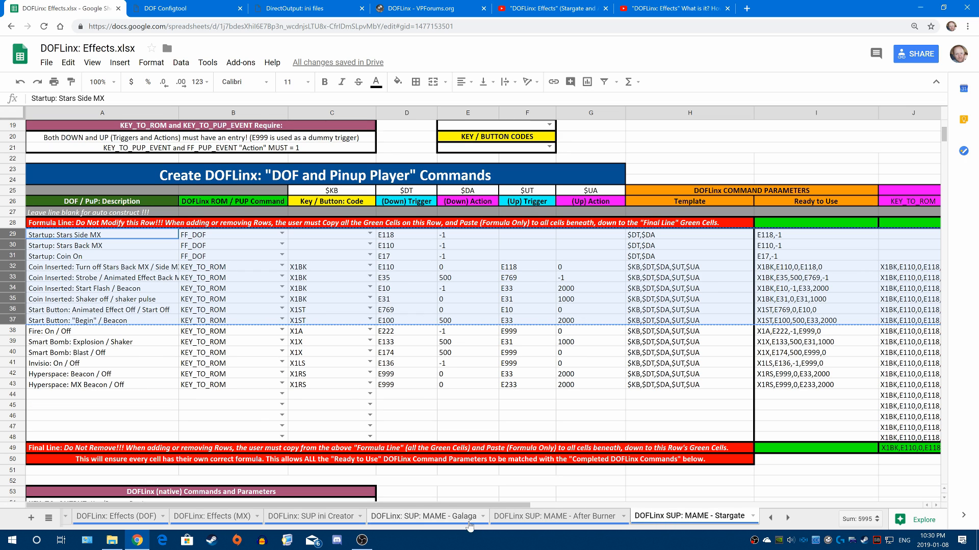
pyautogui.click(417, 517)
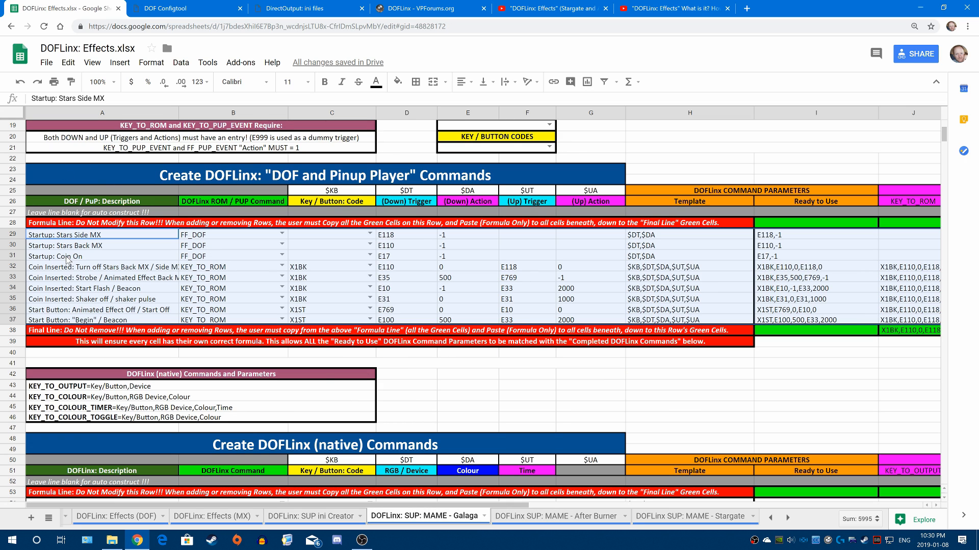
pyautogui.click(265, 269)
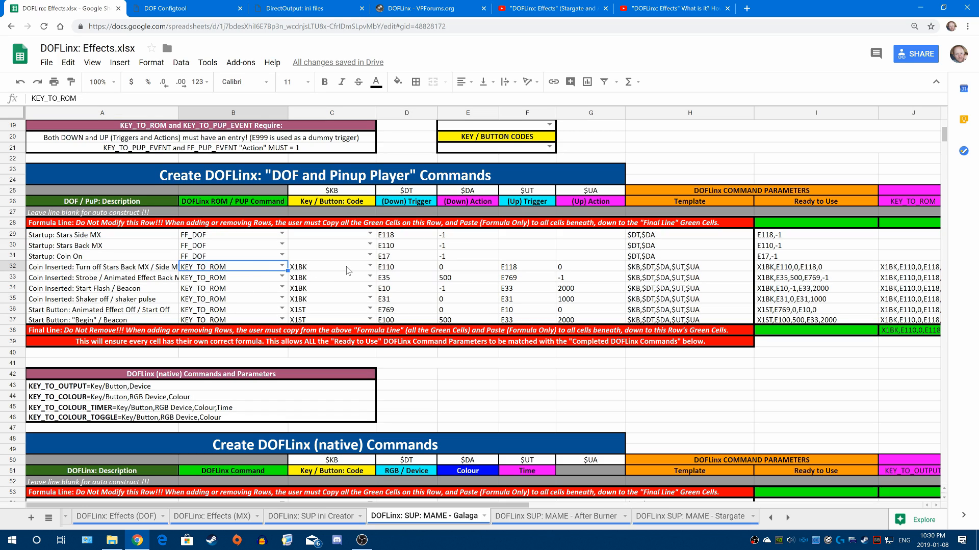
pyautogui.click(427, 272)
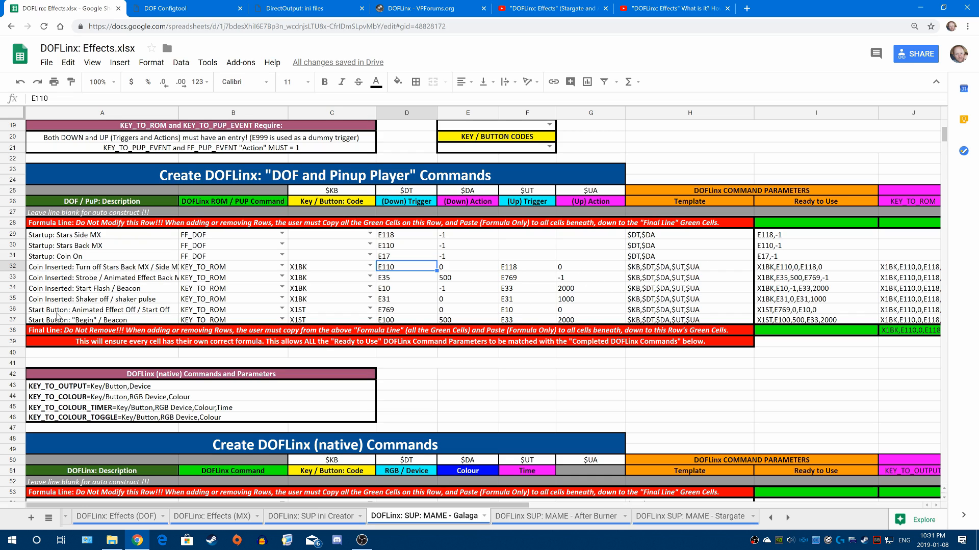
pyautogui.click(13, 320)
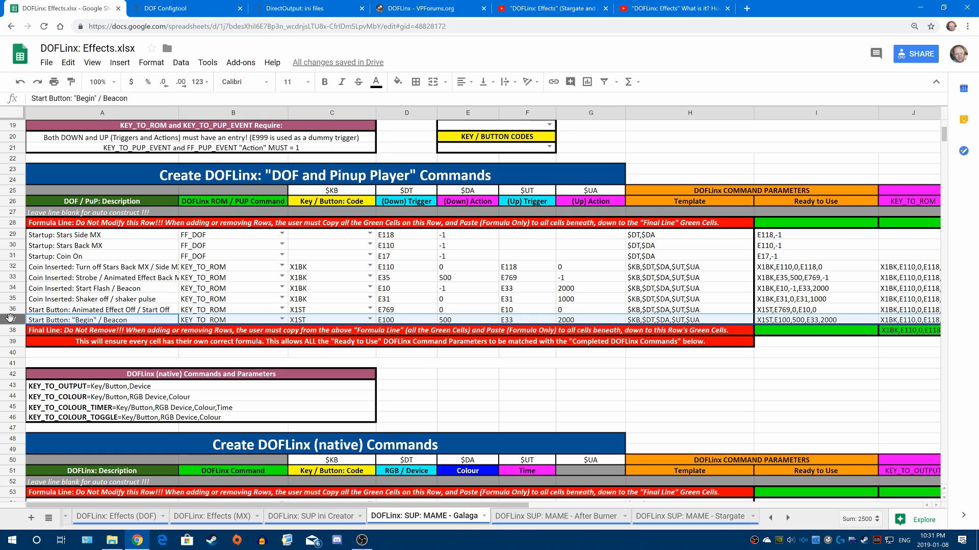
pyautogui.rightClick(11, 319)
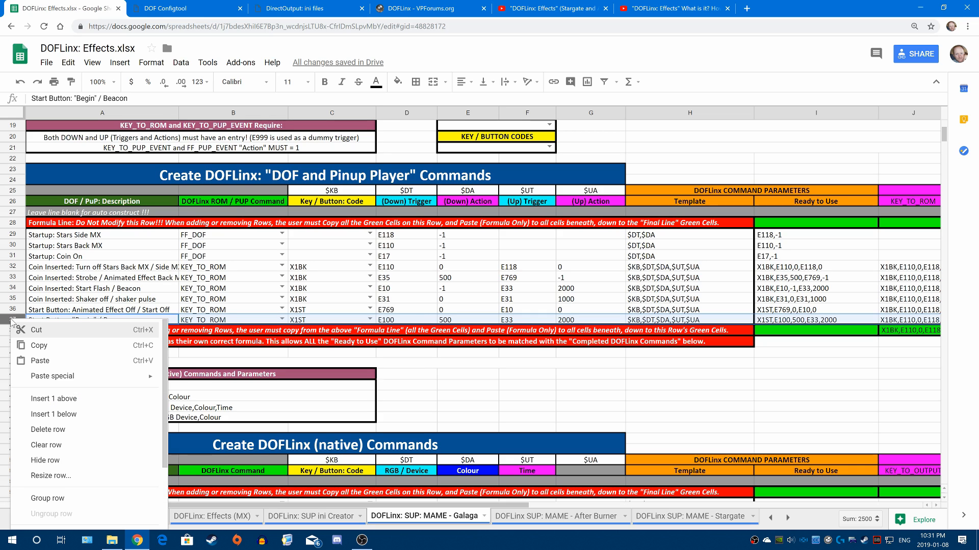
pyautogui.click(65, 399)
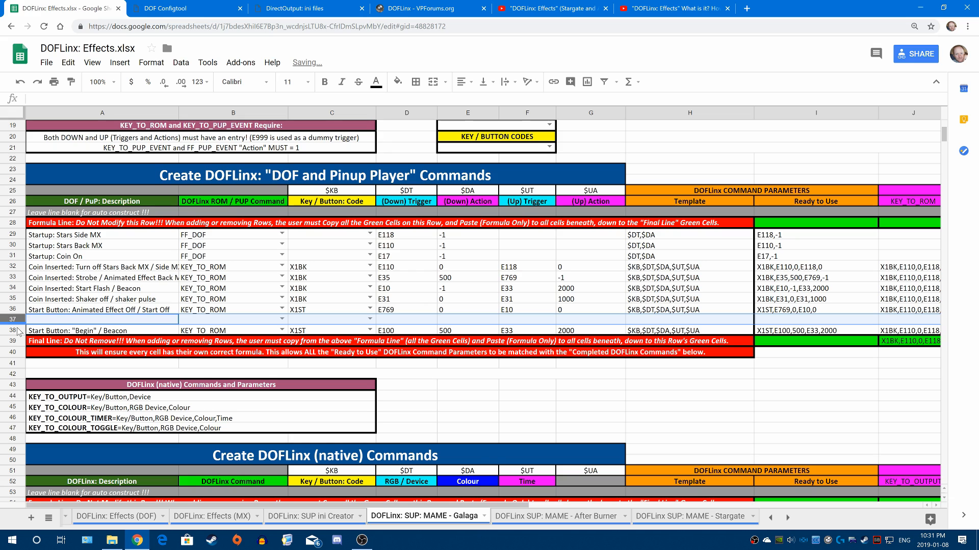
pyautogui.hotkey('ctrl', 'z')
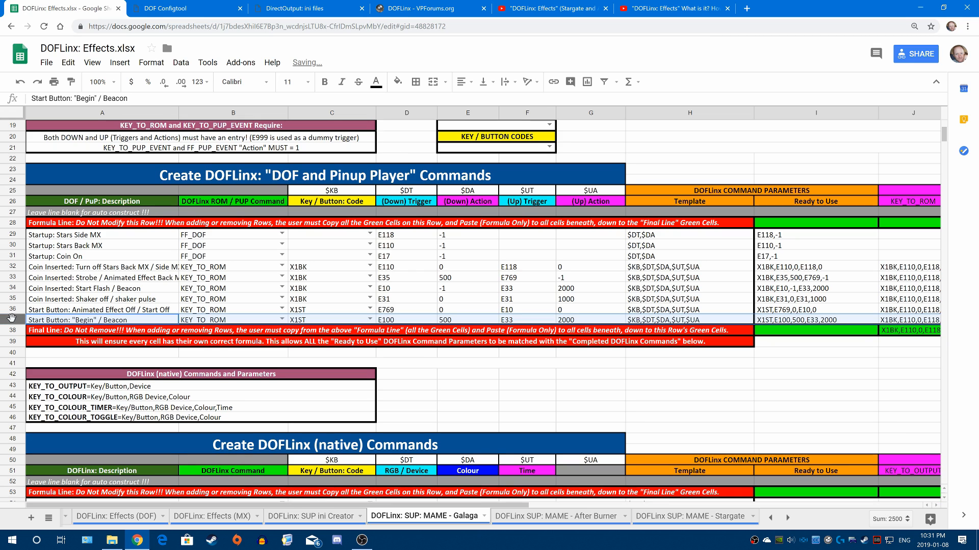
# Insert three blank rows between the Start Button: "Begin" / Beacon row and the Final Line.
pyautogui.rightClick(13, 319)
pyautogui.click(64, 414)
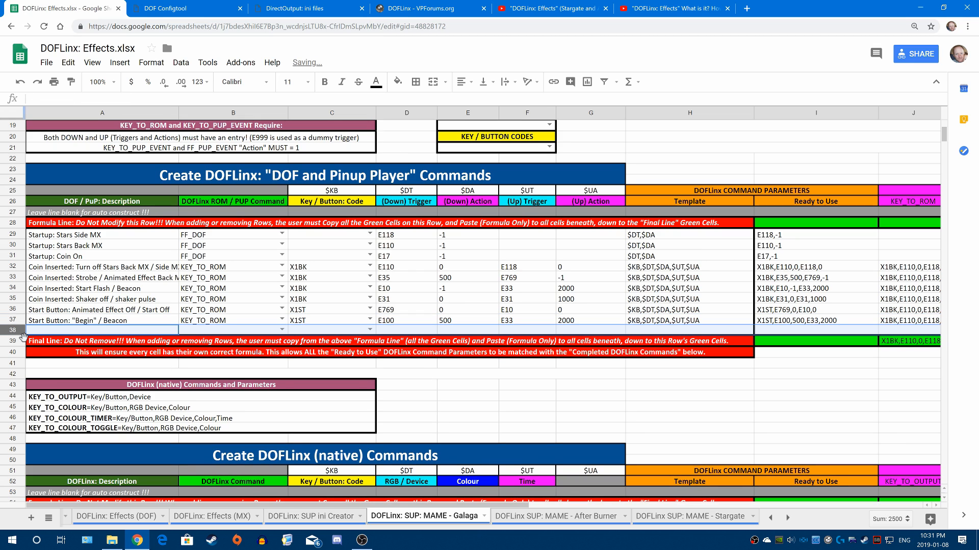
pyautogui.rightClick(14, 332)
pyautogui.click(56, 428)
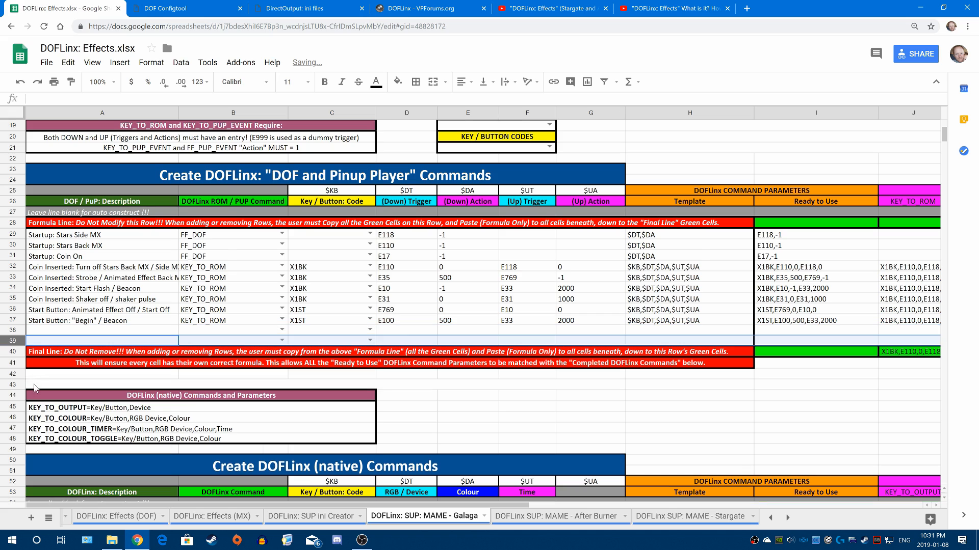
pyautogui.rightClick(14, 338)
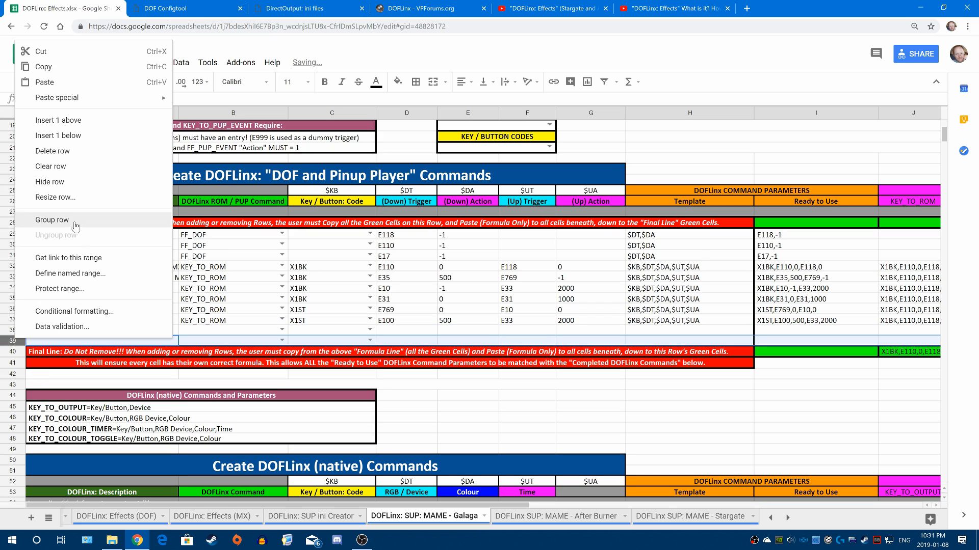
pyautogui.click(104, 140)
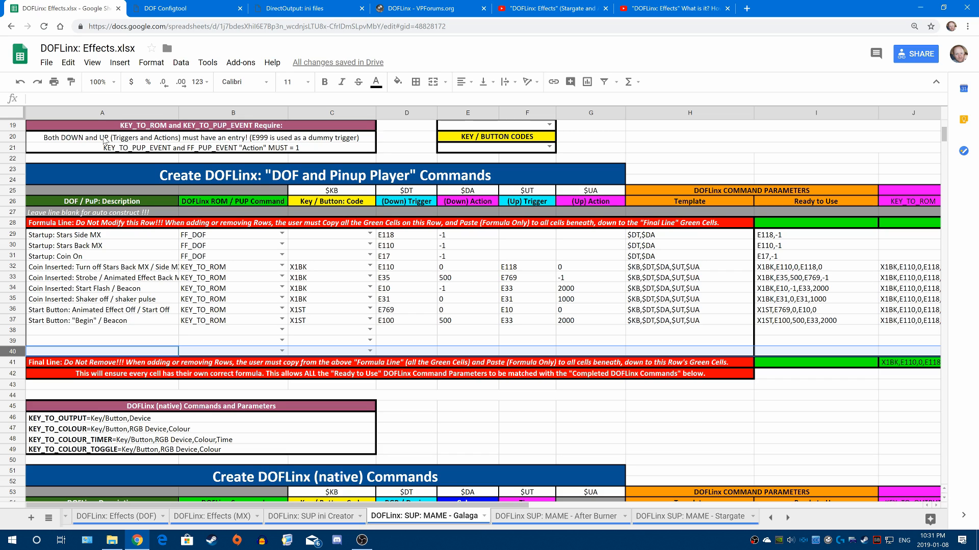
pyautogui.rightClick(12, 340)
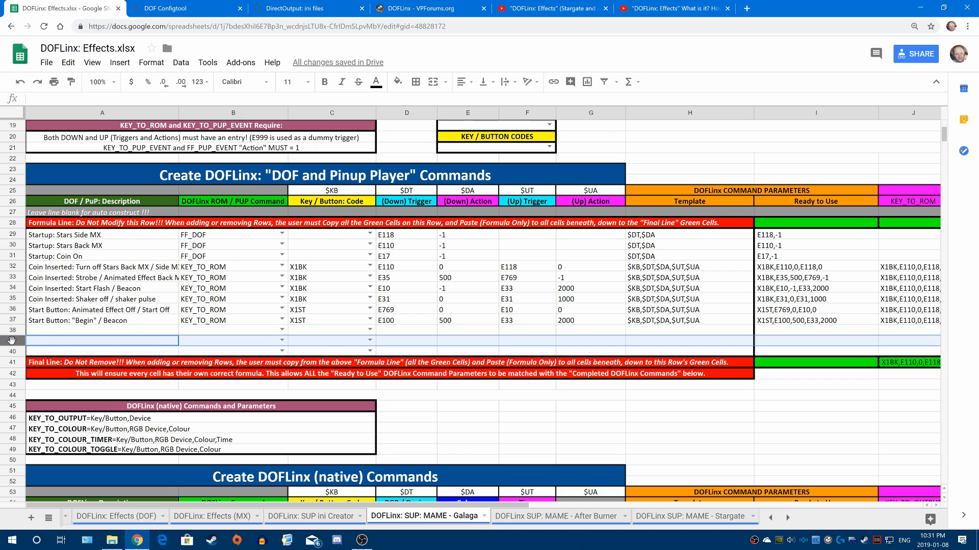
pyautogui.click(211, 339)
# Enter FIRE Button as the description in the first blank row, row 38.
pyautogui.click(63, 331)
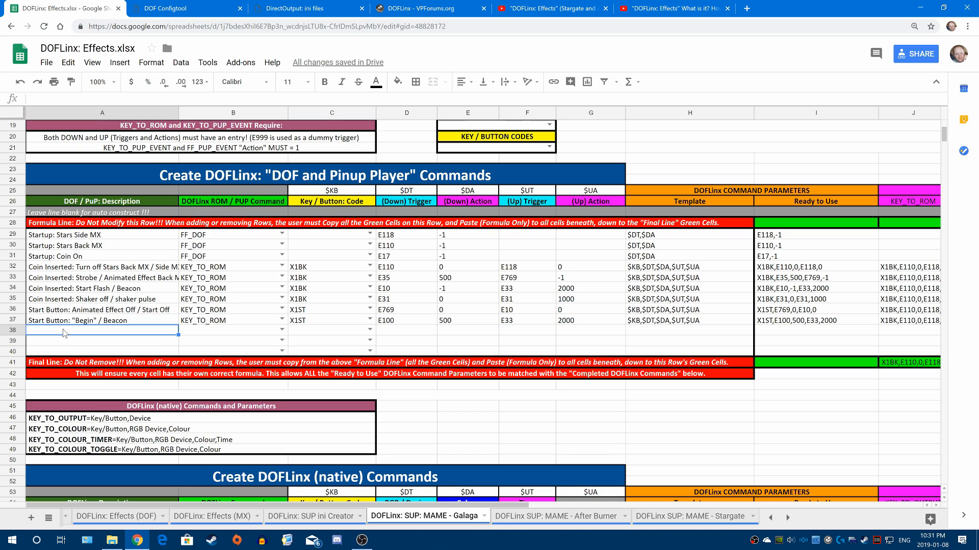
pyautogui.write('FIRE')
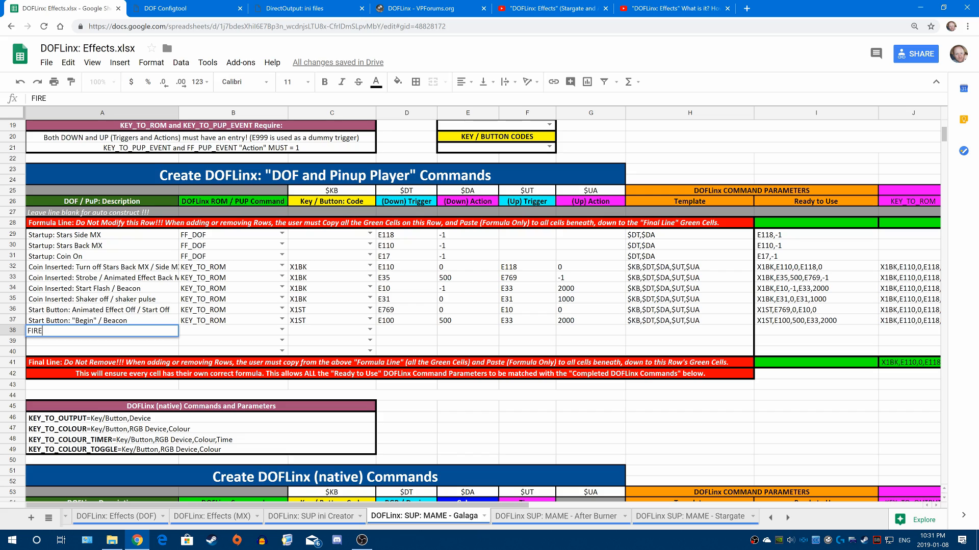
pyautogui.write(' Button')
pyautogui.press('Return')
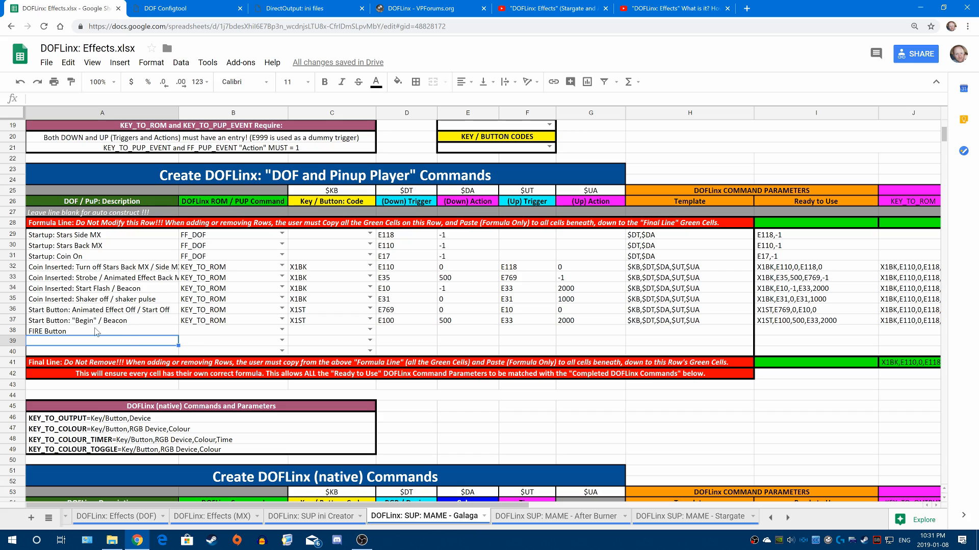
# Set the FIRE Button row's ROM / PUP command to KEY_TO_ROM and its key / button code to X1A.
pyautogui.click(69, 334)
pyautogui.click(257, 333)
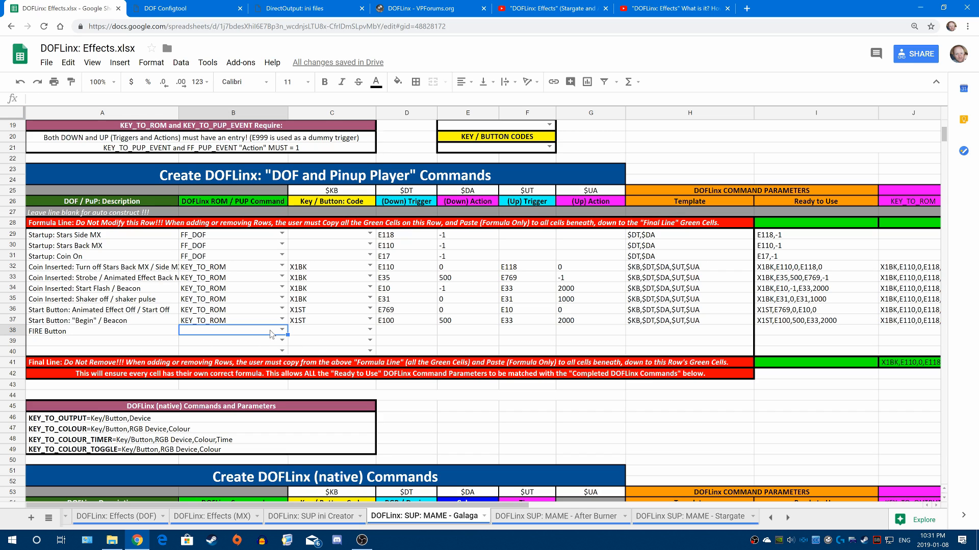
pyautogui.click(282, 330)
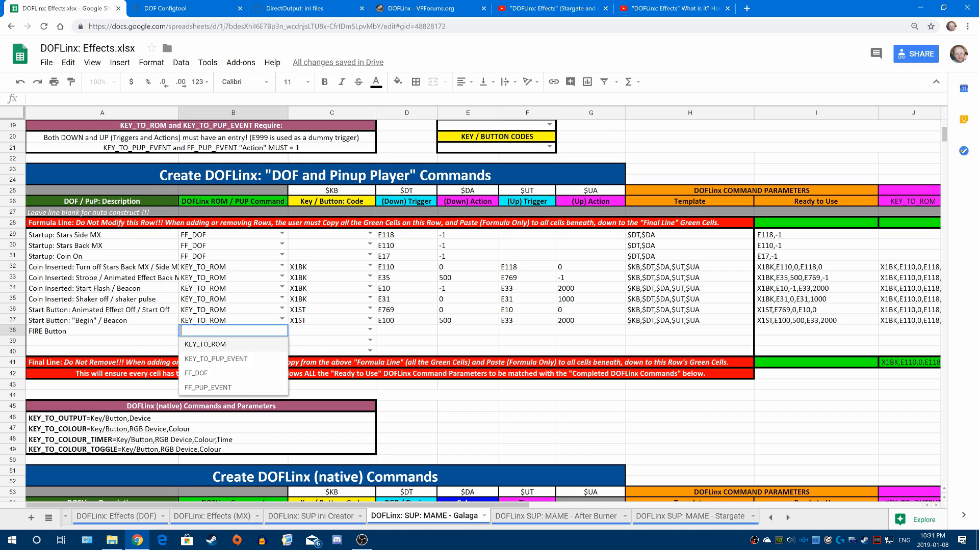
pyautogui.click(236, 343)
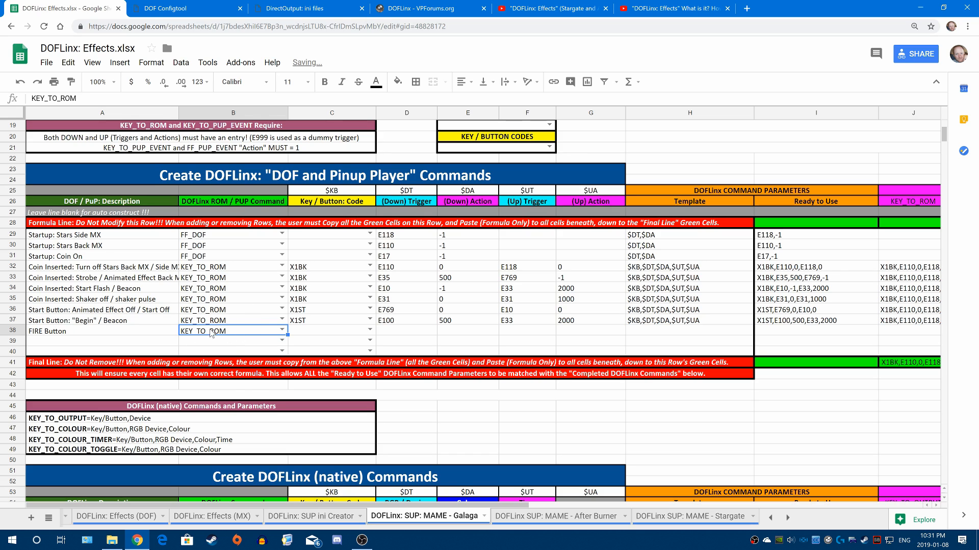
pyautogui.click(369, 330)
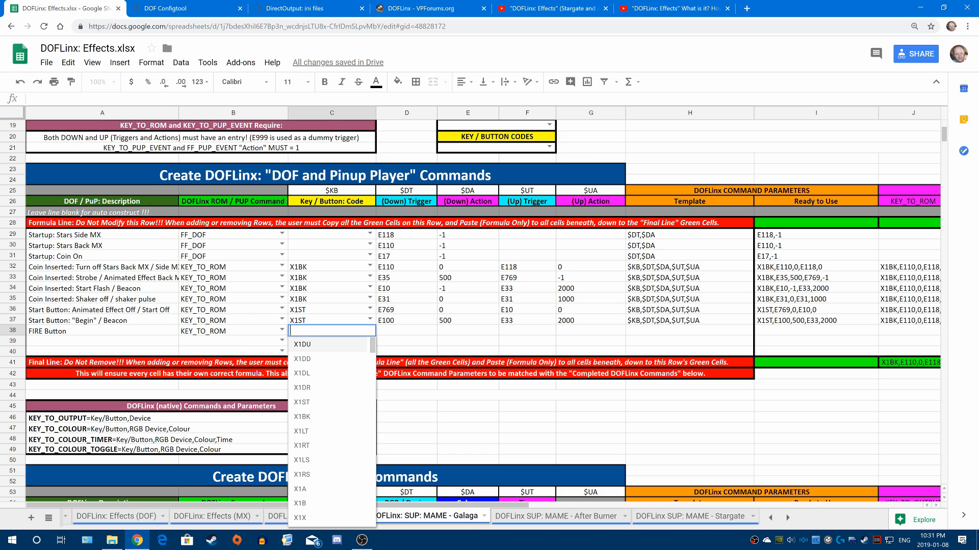
pyautogui.click(327, 489)
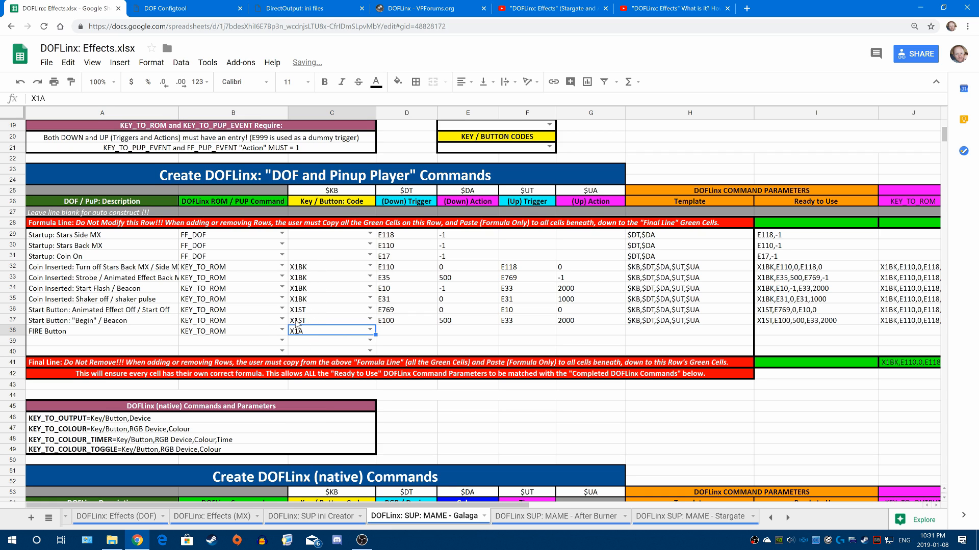
# Review the Code = Key / Button Reference list for the meanings of the X1 and X3 button codes.
pyautogui.scroll(2, 461, 303)
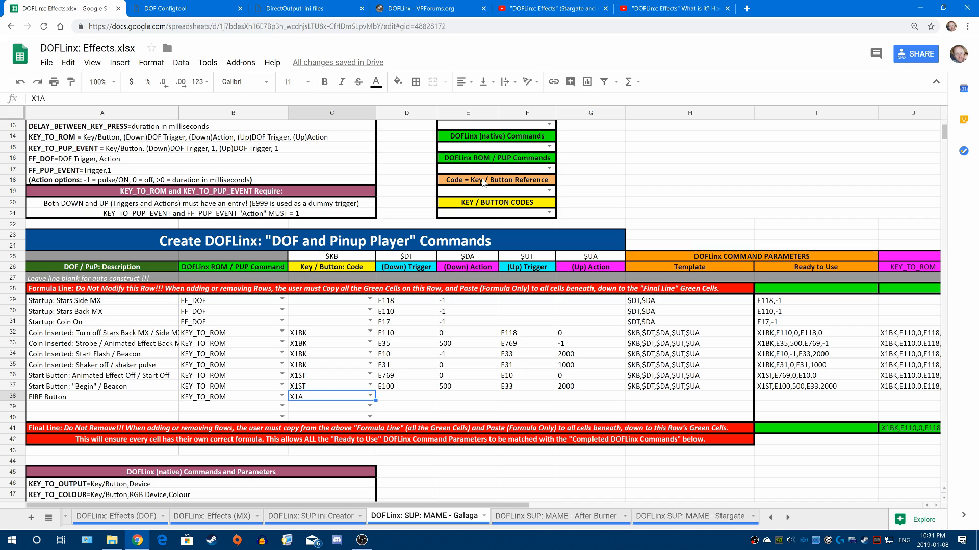
pyautogui.click(550, 193)
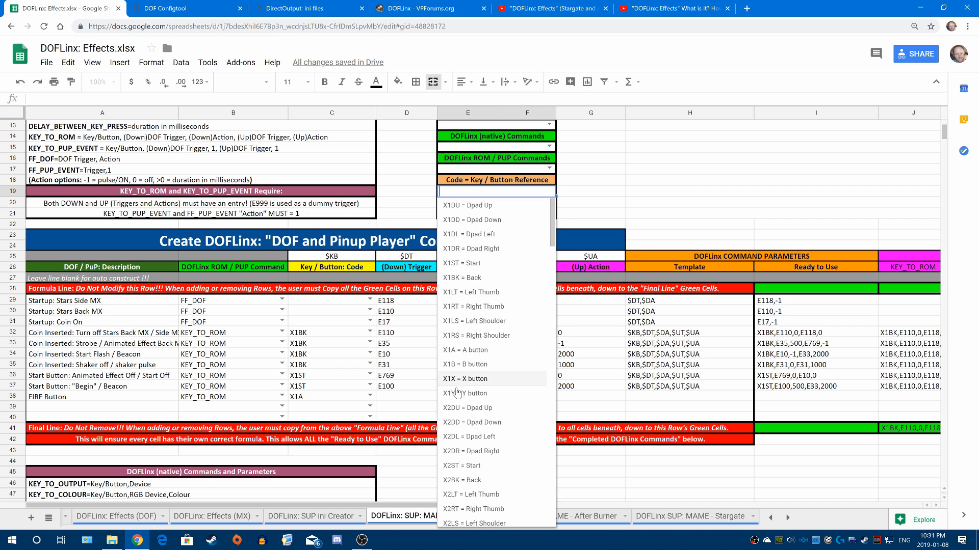
pyautogui.scroll(-3, 464, 392)
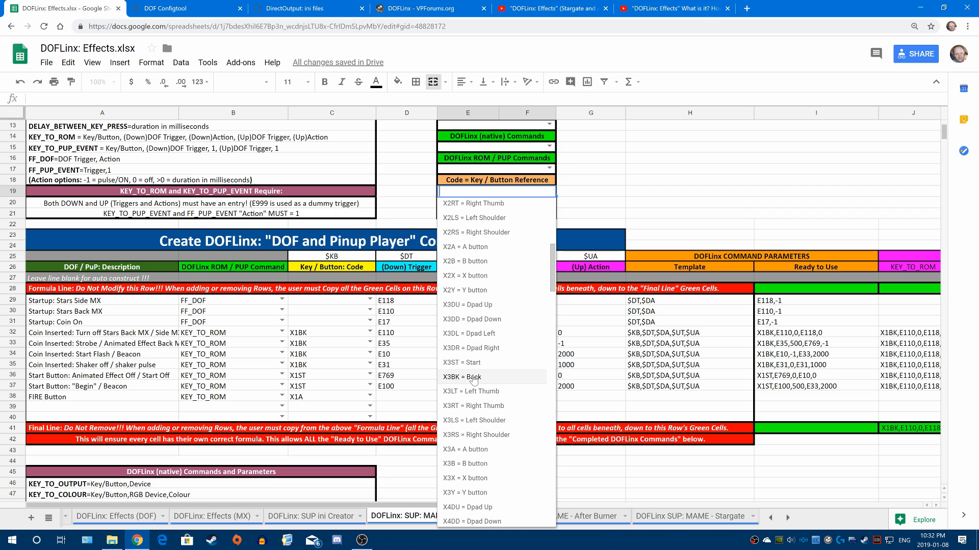
pyautogui.scroll(5, 490, 331)
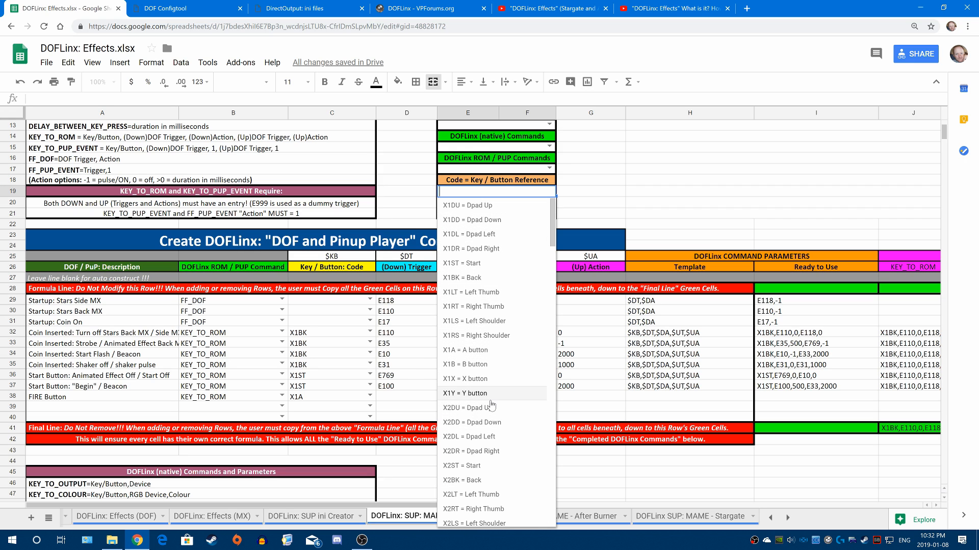
pyautogui.click(675, 161)
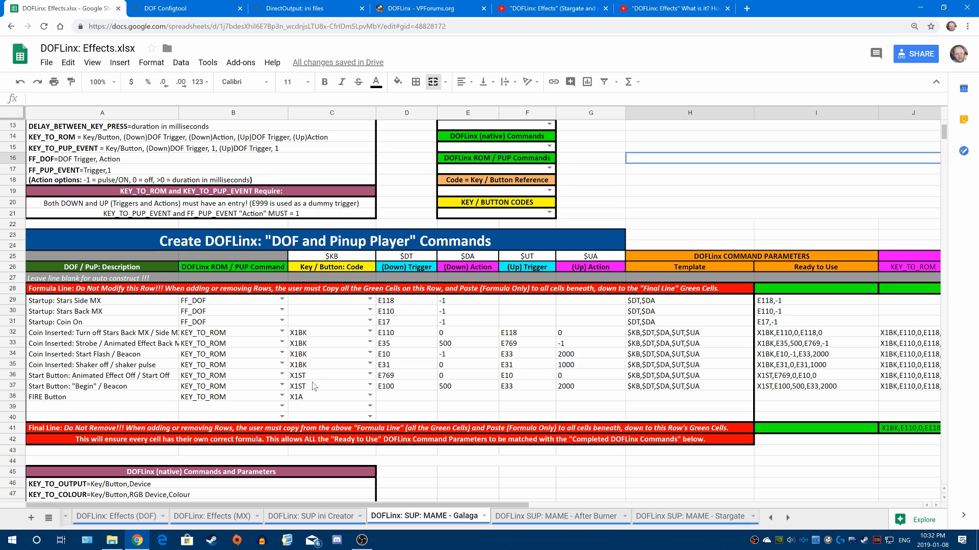
# Look up the red Left Laser Blast on the Effects (MX) sheet and enter E188 as the FIRE Button row's down trigger.
pyautogui.click(413, 397)
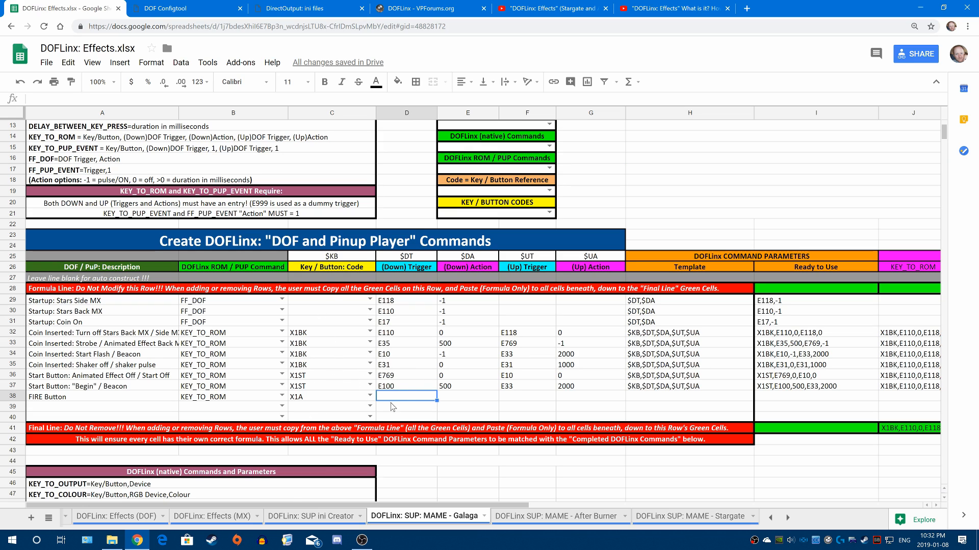
pyautogui.click(210, 517)
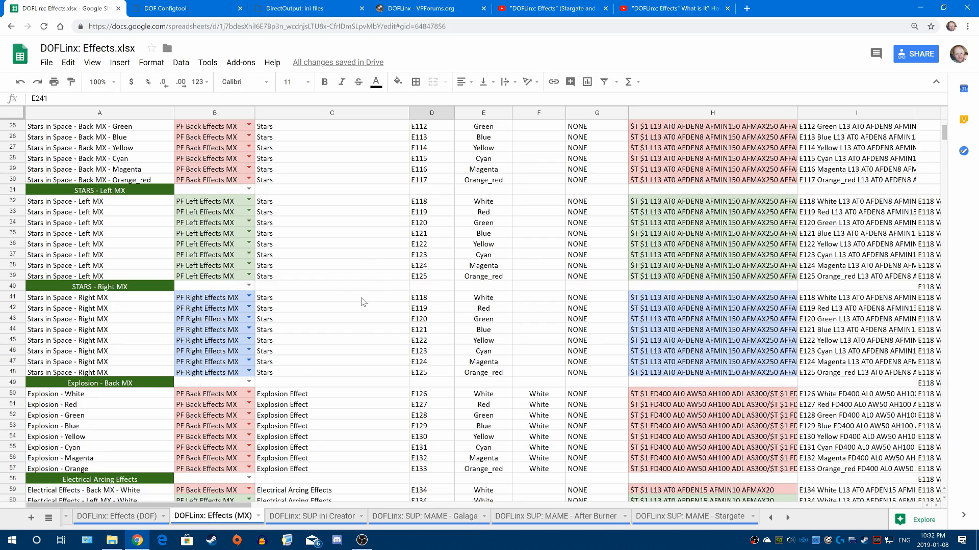
pyautogui.scroll(-11, 363, 301)
pyautogui.scroll(-12, 348, 304)
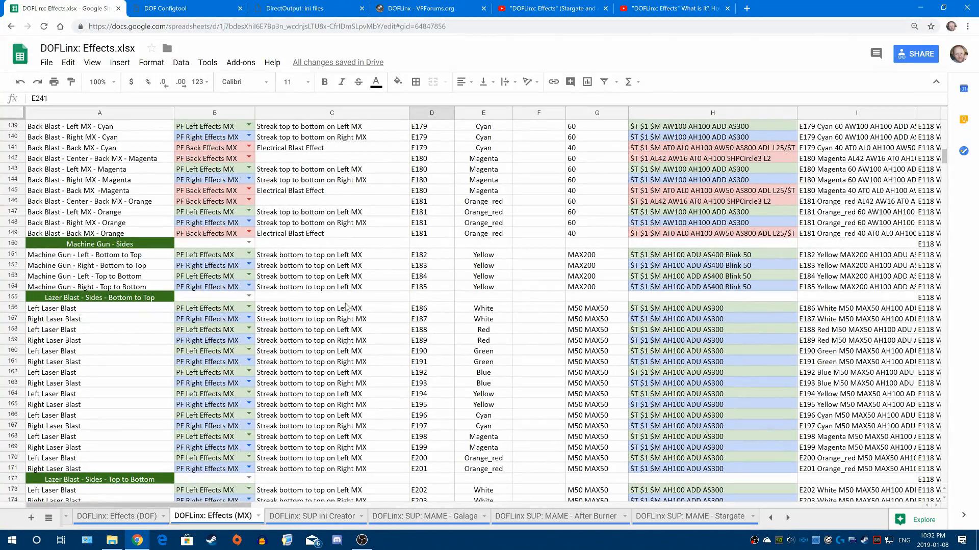
pyautogui.scroll(-2, 347, 306)
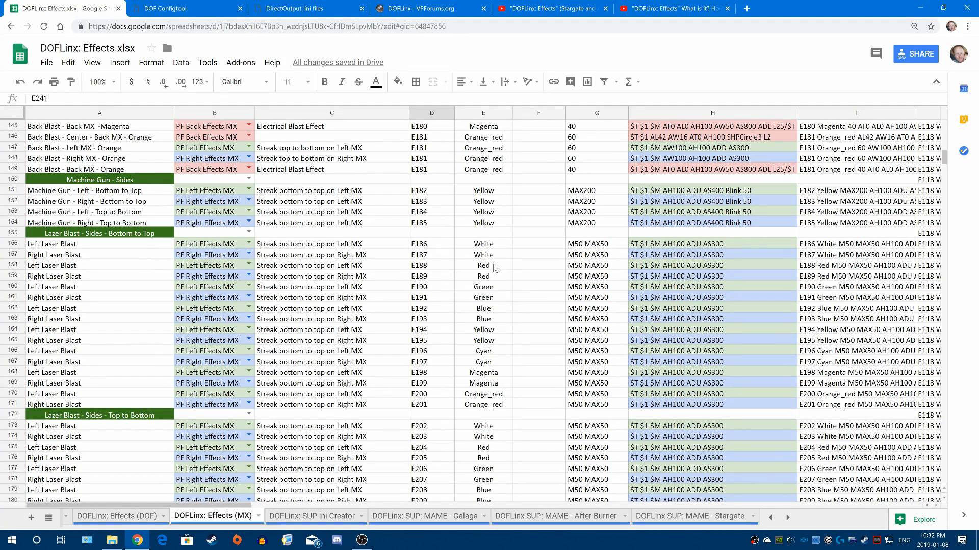
pyautogui.click(442, 269)
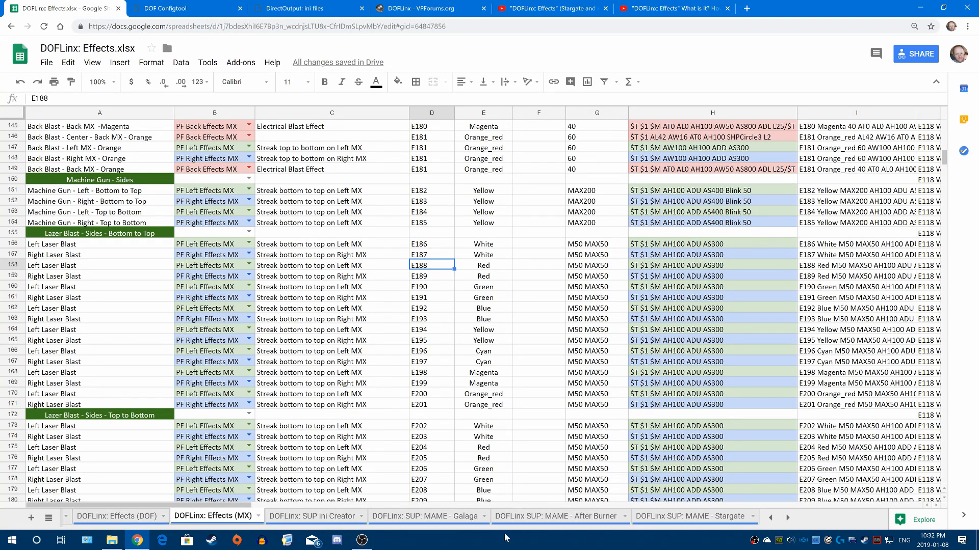
pyautogui.click(433, 516)
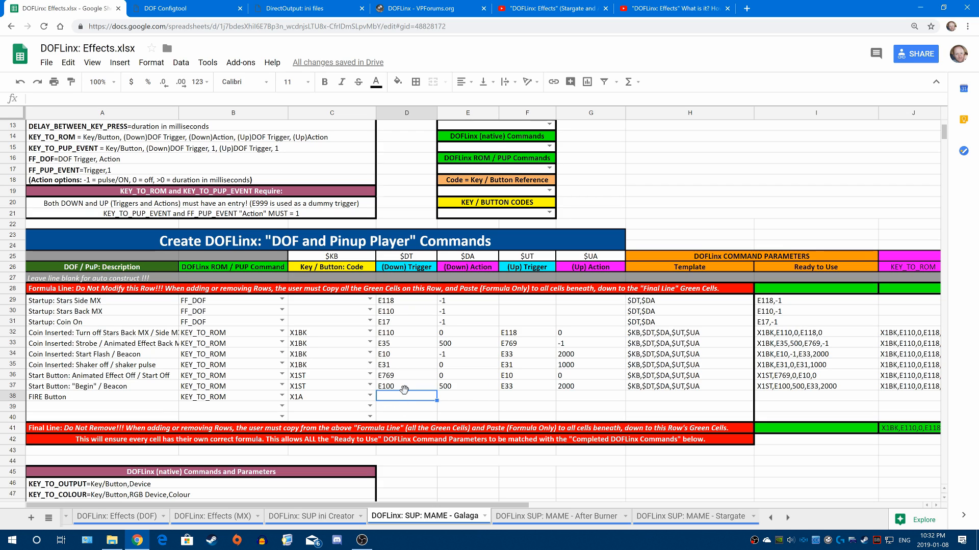
pyautogui.write('E188')
pyautogui.press('Tab')
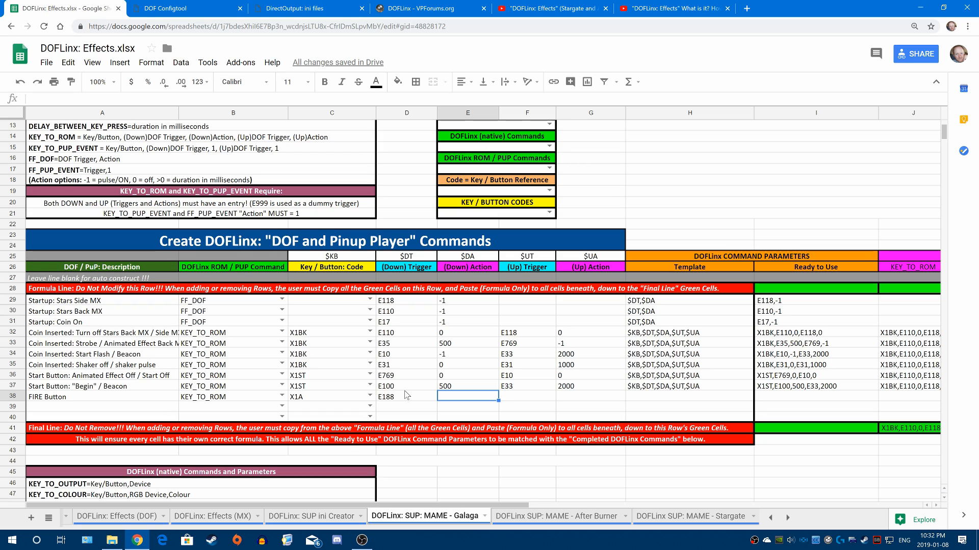
# Set the FIRE Button row's down action to -1, up trigger to E188 and up action to 0.
pyautogui.write('-1')
pyautogui.press('Tab')
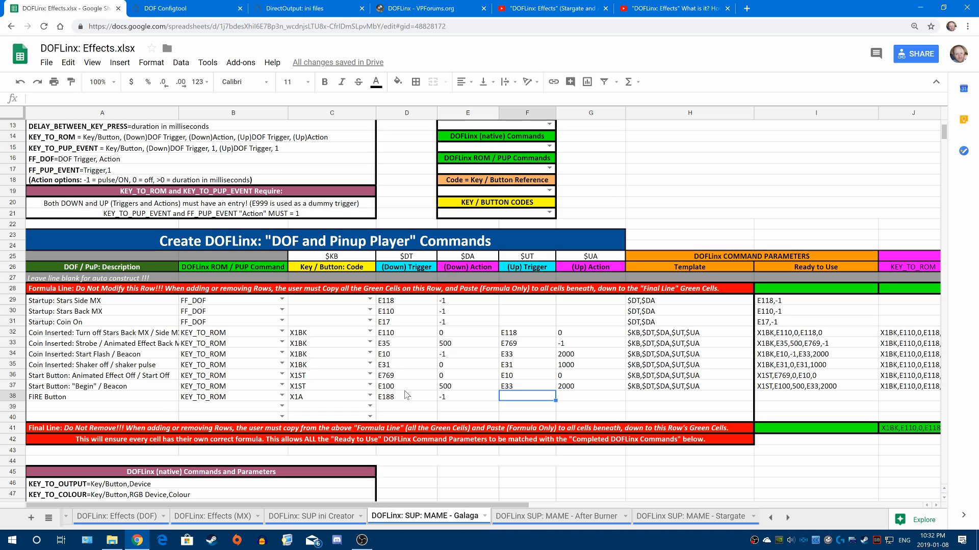
pyautogui.write('E188')
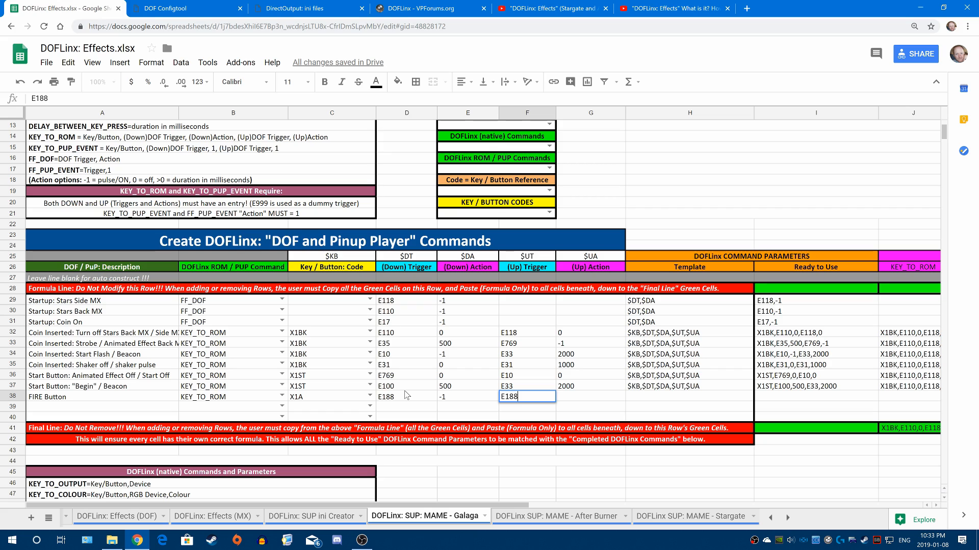
pyautogui.press('Tab')
pyautogui.write('0')
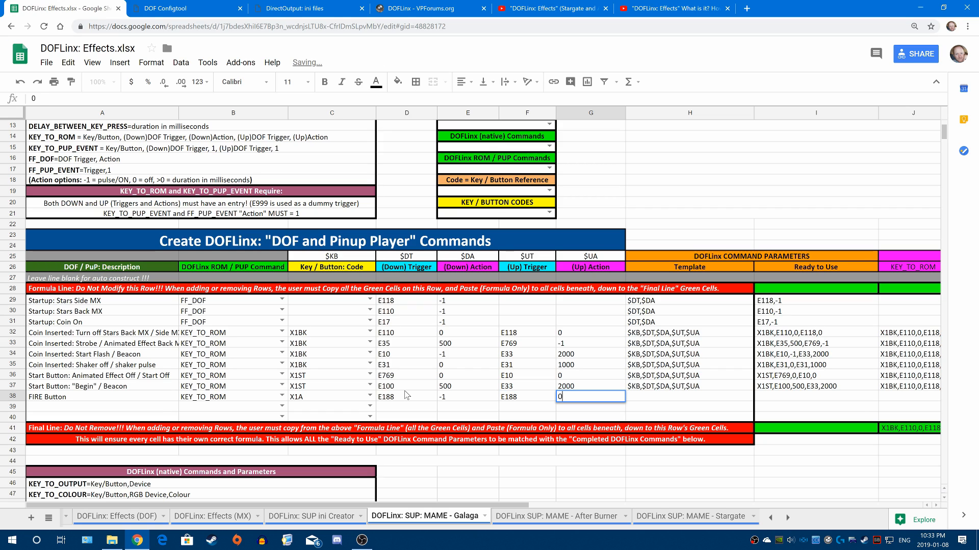
pyautogui.press('Tab')
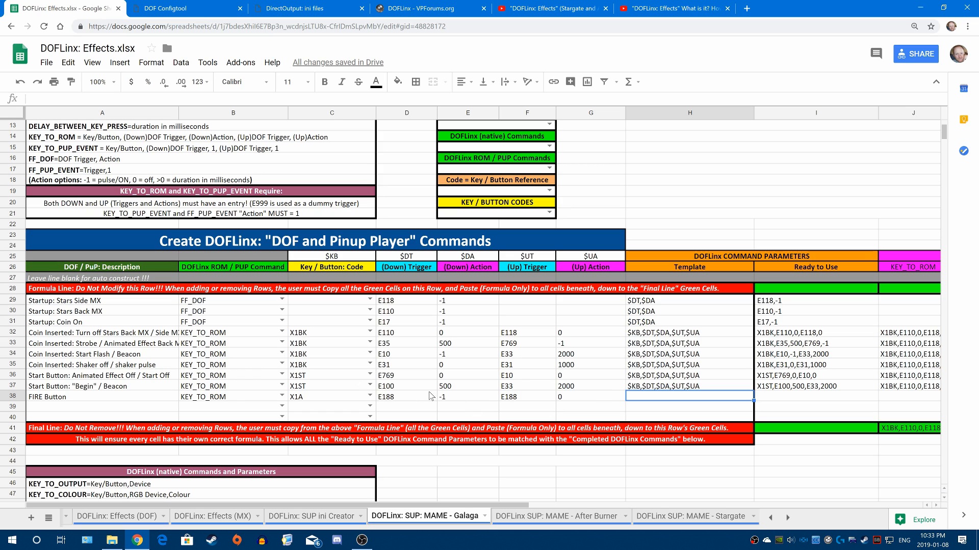
# Copy the $KB,$DT,$DA,$UT,$UA template from the Start Button: "Begin" / Beacon row into the FIRE Button row.
pyautogui.click(643, 386)
pyautogui.rightClick(643, 386)
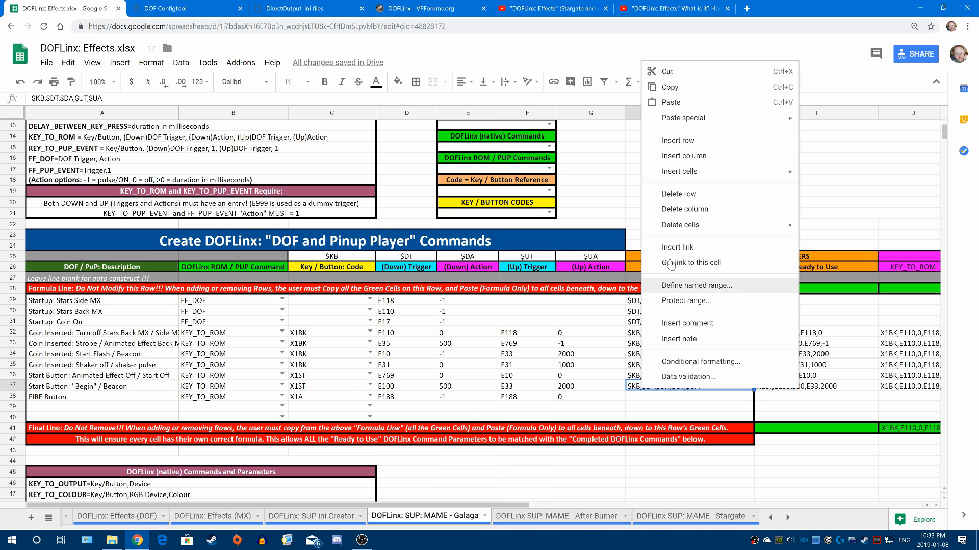
pyautogui.click(657, 83)
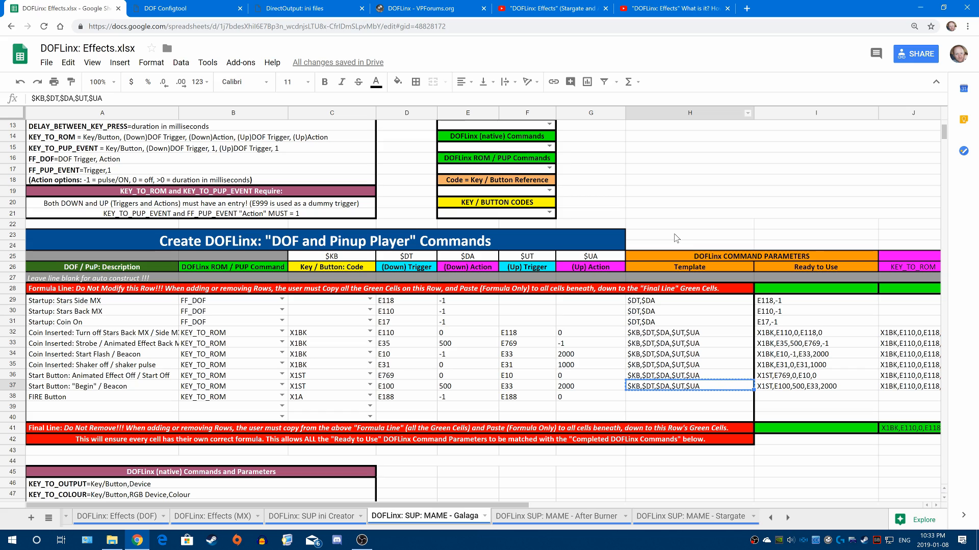
pyautogui.click(641, 399)
pyautogui.hotkey('ctrl', 'v')
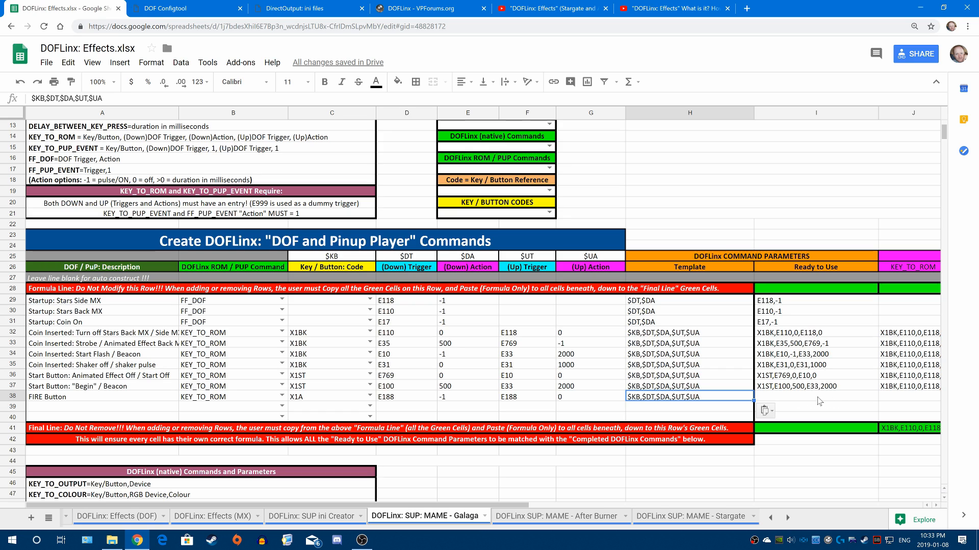
# Duplicate the whole FIRE Button row into the blank row 39 beneath it.
pyautogui.click(10, 396)
pyautogui.rightClick(11, 396)
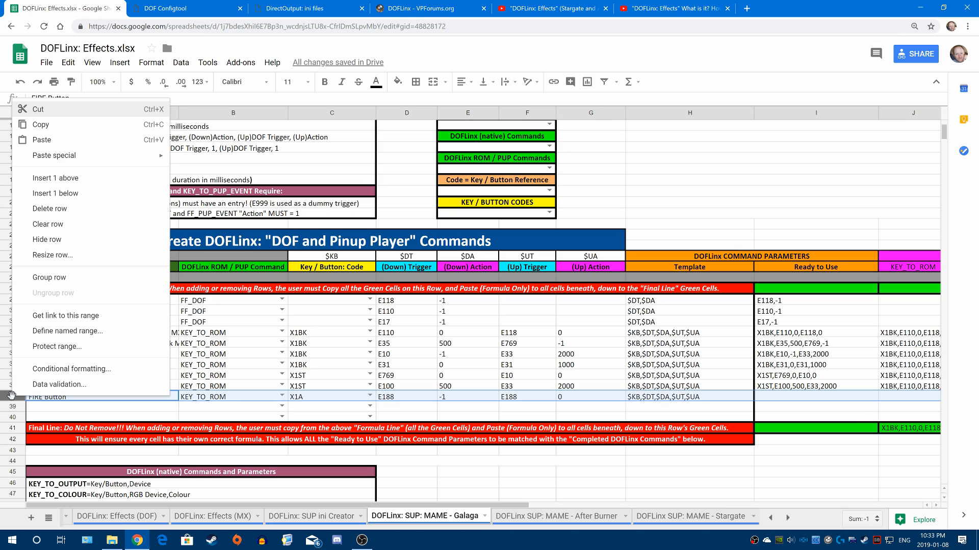
pyautogui.click(41, 125)
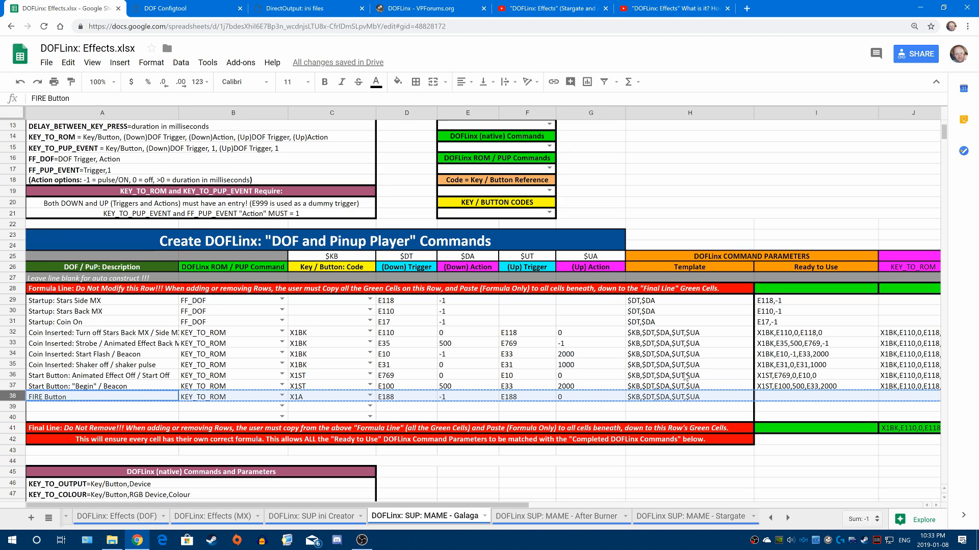
pyautogui.click(11, 406)
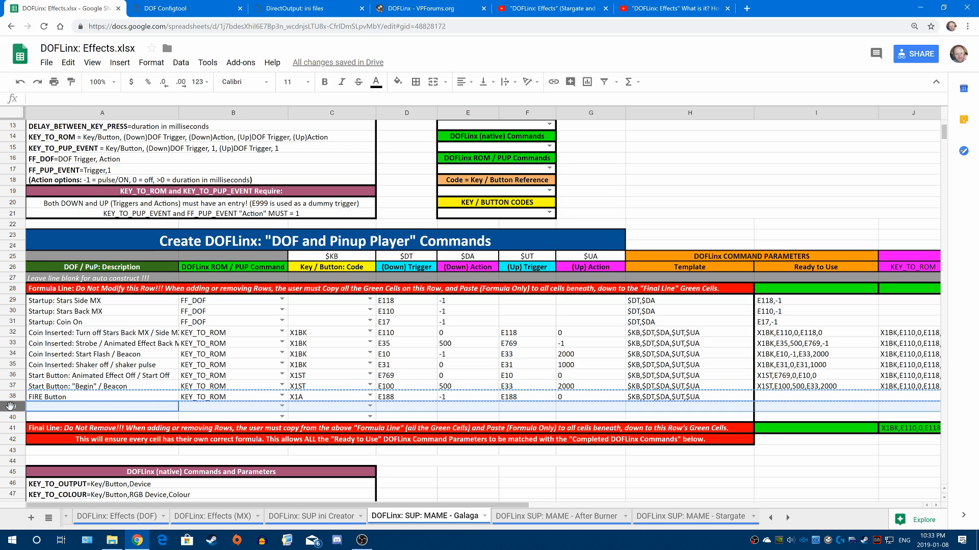
pyautogui.hotkey('ctrl', 'v')
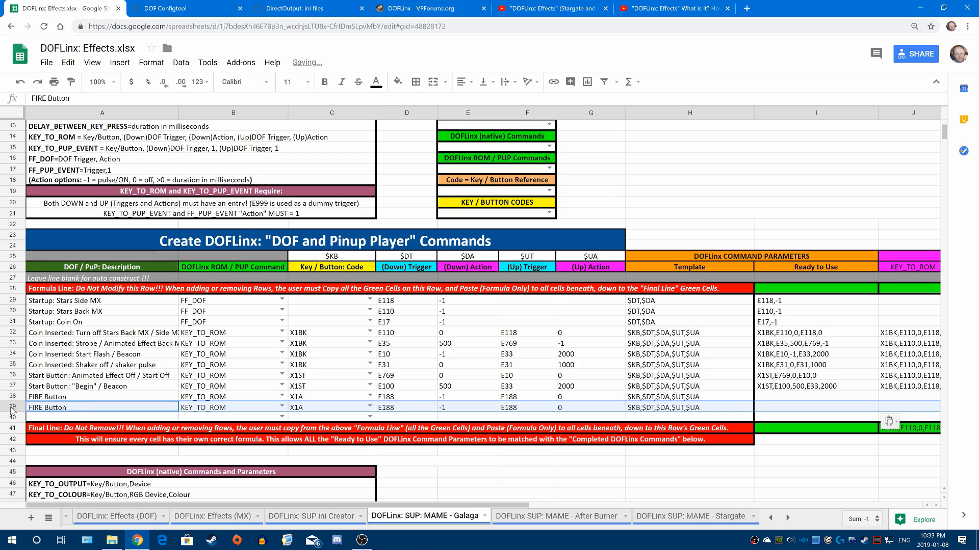
# Change the down trigger of the second FIRE Button row, row 39, to E189.
pyautogui.doubleClick(402, 407)
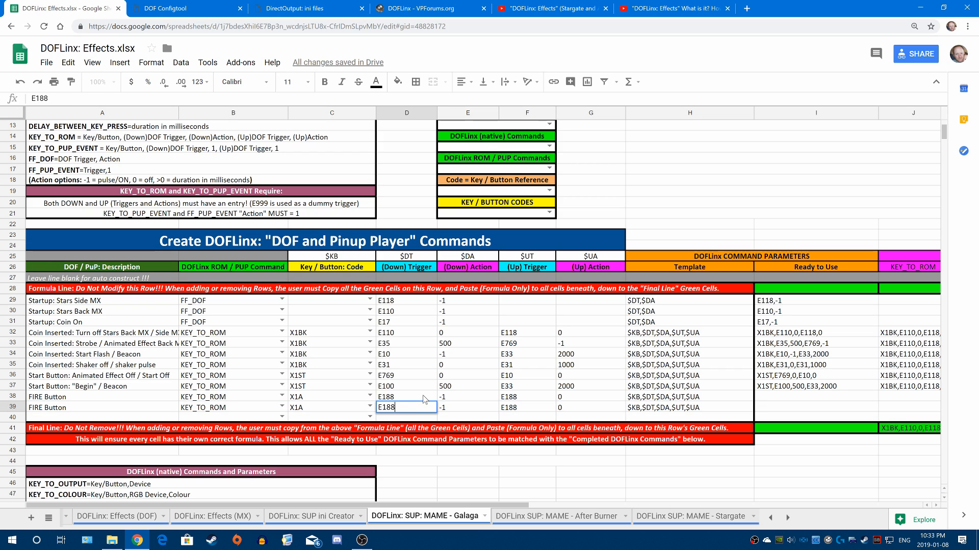
pyautogui.write('9')
pyautogui.click(408, 387)
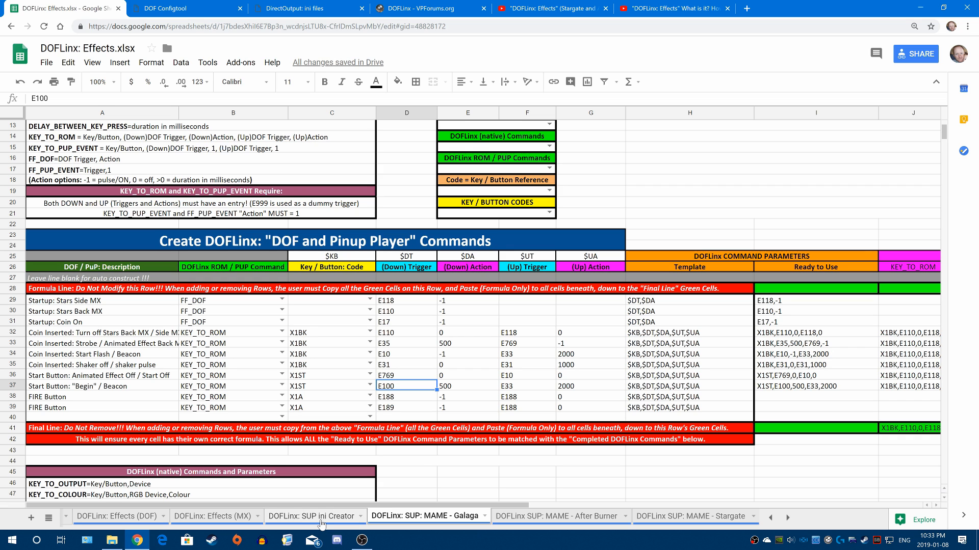
# Check the red left and right laser blast triggers on the Effects (MX) sheet, then return to the Galaga sheet.
pyautogui.click(206, 519)
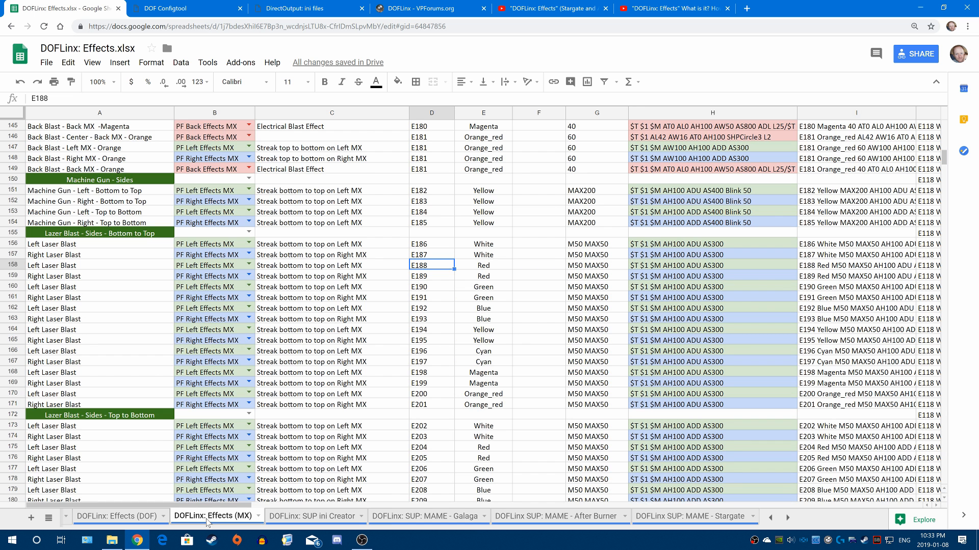
pyautogui.click(432, 275)
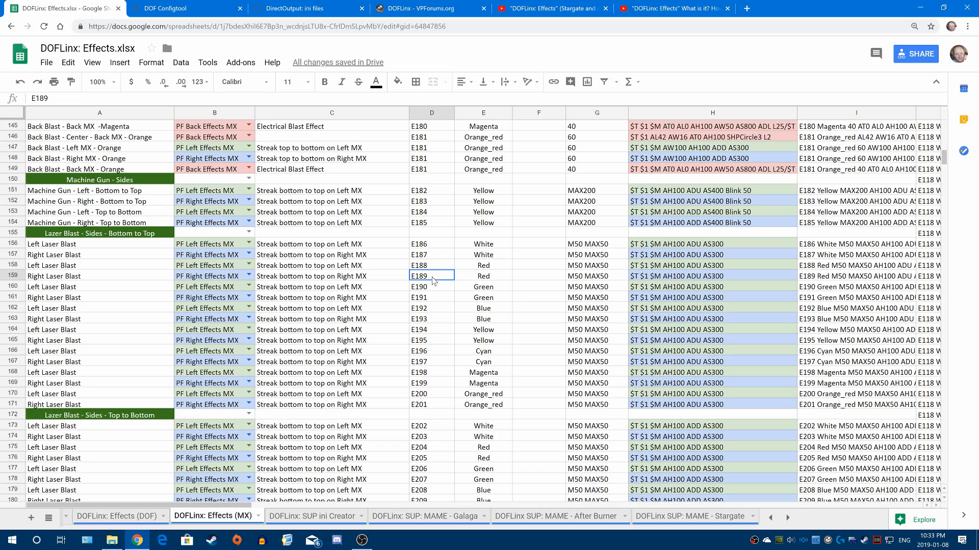
pyautogui.click(197, 278)
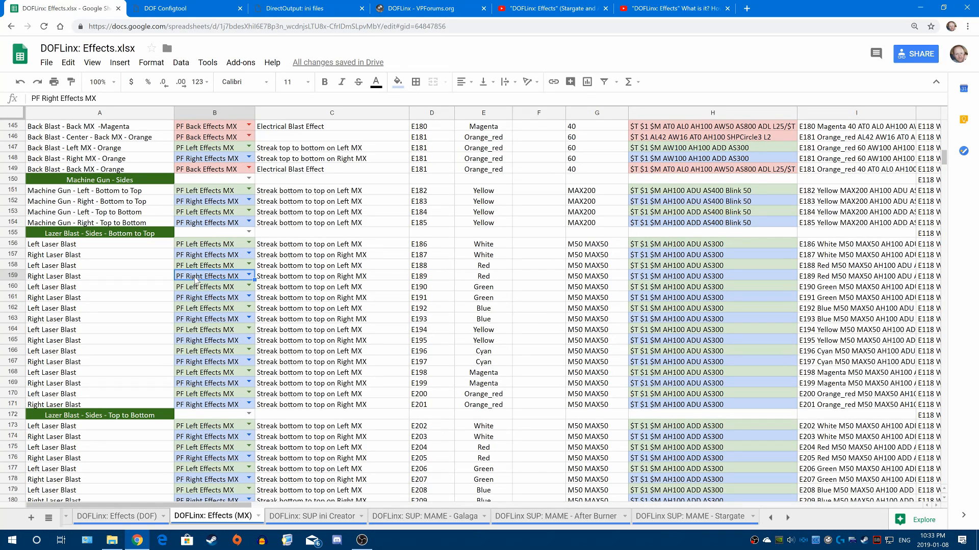
pyautogui.click(201, 268)
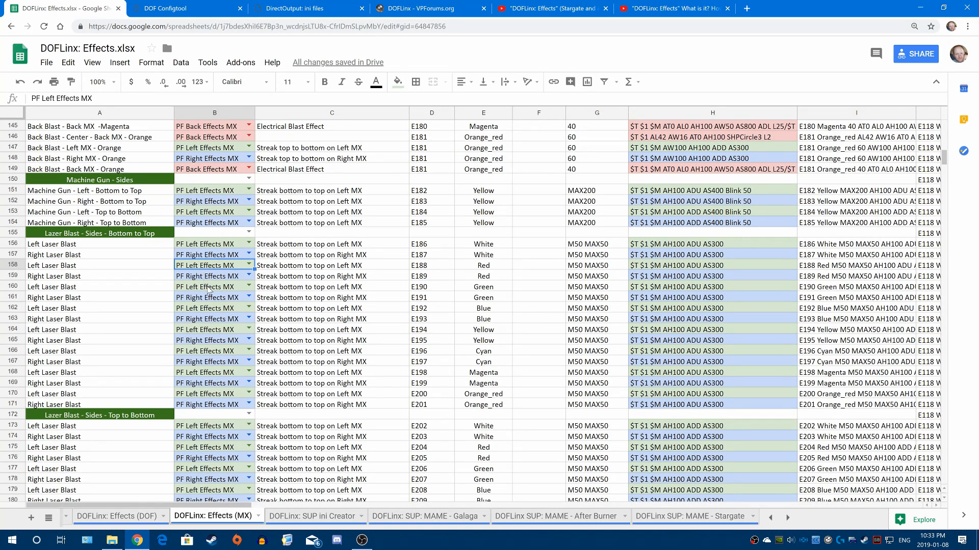
pyautogui.click(423, 521)
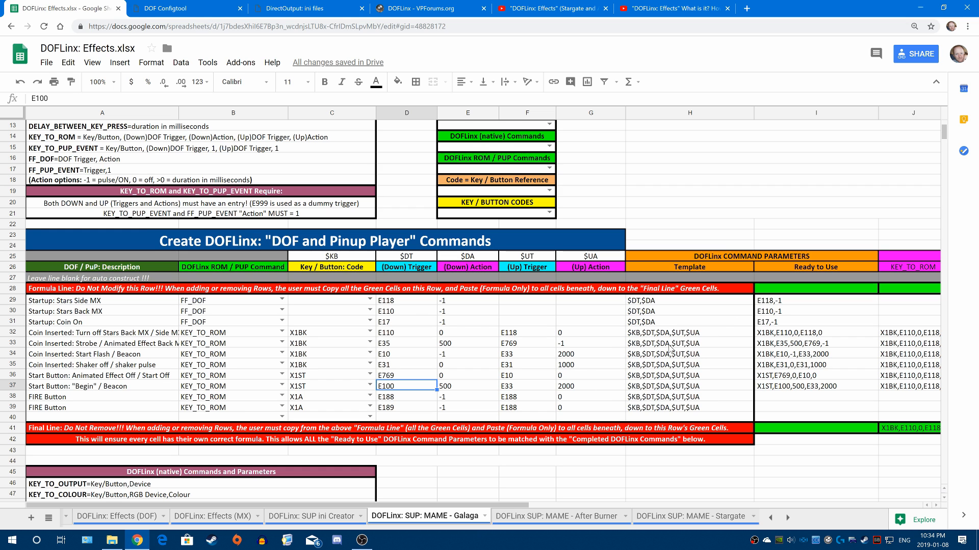
# Examine the Completed DOFLinx Commands and the String Build columns for the FIRE Button rows on the Galaga sheet.
pyautogui.scroll(-10, 669, 348)
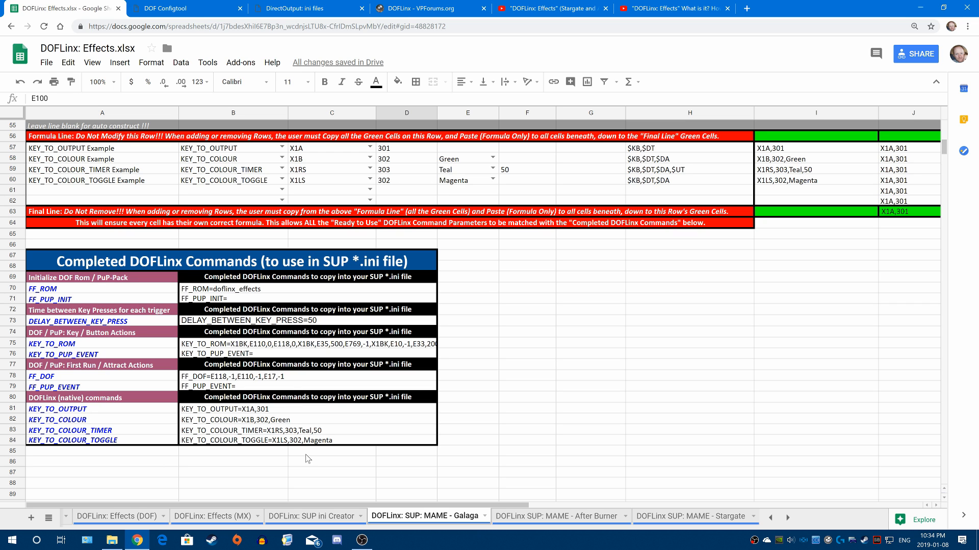
pyautogui.moveTo(306, 505); pyautogui.dragTo(546, 506)
pyautogui.scroll(10, 537, 387)
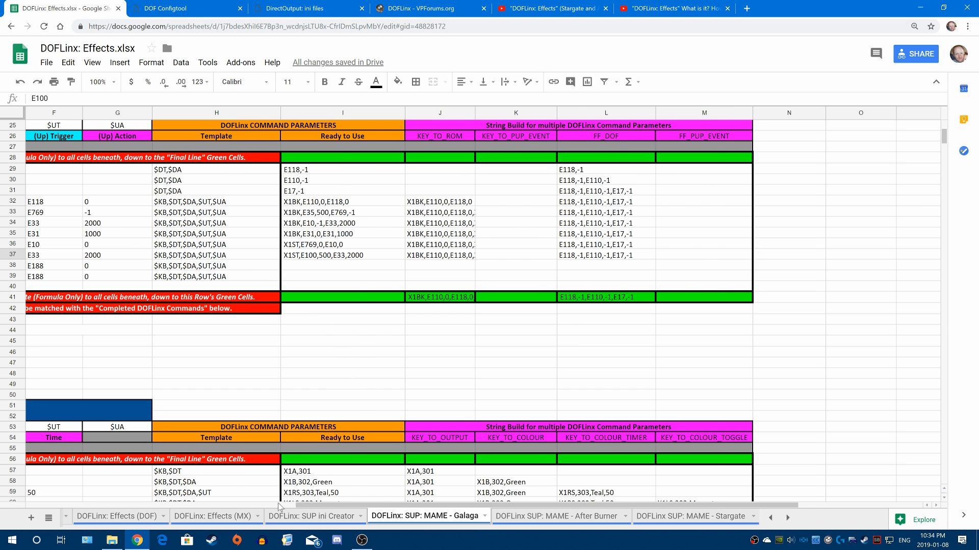
pyautogui.hscroll(-1, 280, 507)
pyautogui.moveTo(279, 507); pyautogui.dragTo(127, 470)
pyautogui.click(114, 507)
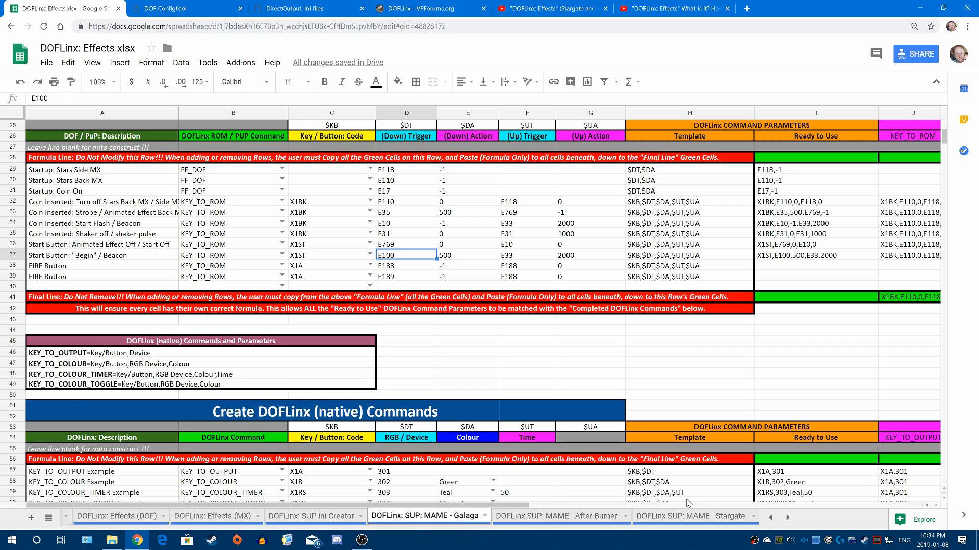
# Copy the green formula cells I28:M28 and paste only their formulas into all cells from row 29 through the Final Line, row 41.
pyautogui.moveTo(520, 507); pyautogui.dragTo(740, 505)
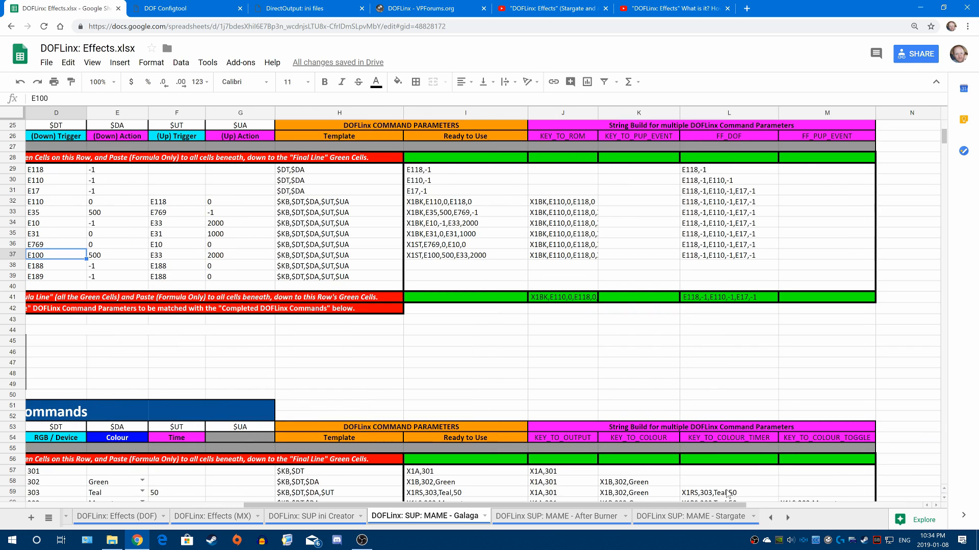
pyautogui.moveTo(490, 159); pyautogui.dragTo(799, 162)
pyautogui.rightClick(799, 162)
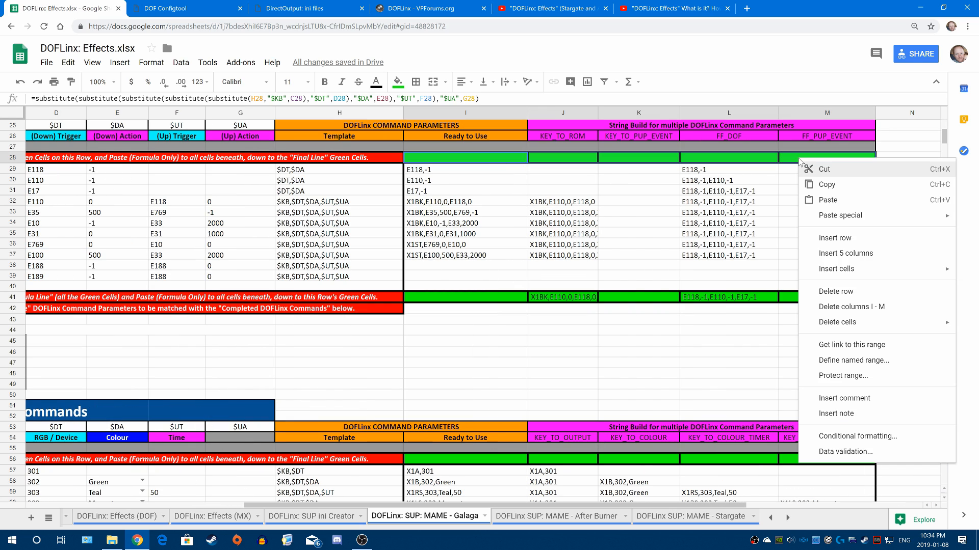
pyautogui.click(814, 185)
pyautogui.moveTo(462, 174); pyautogui.dragTo(826, 300)
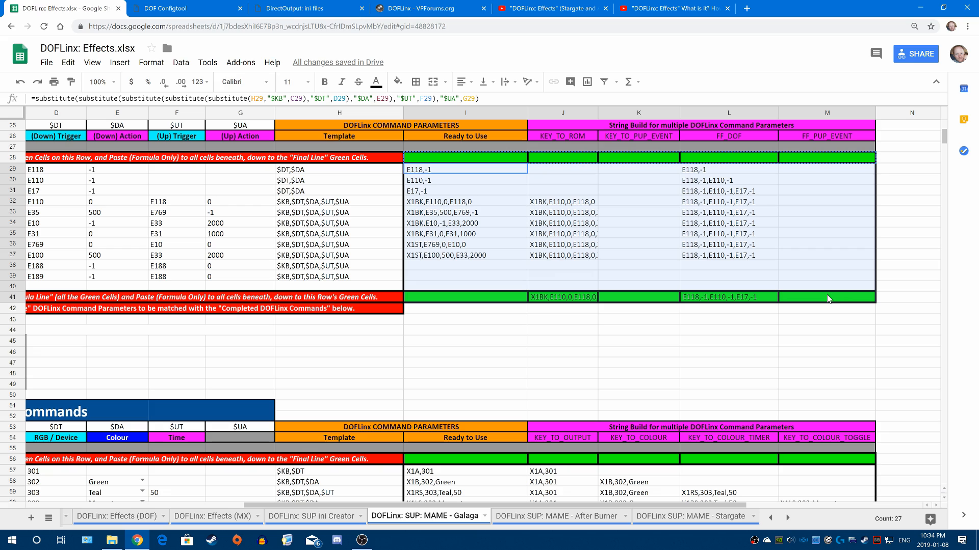
pyautogui.moveTo(828, 299); pyautogui.dragTo(829, 299)
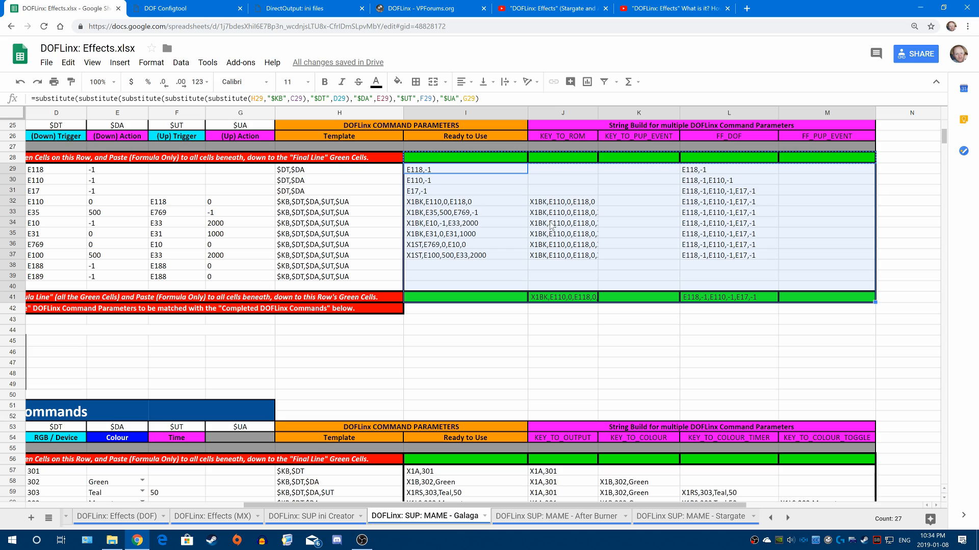
pyautogui.rightClick(496, 190)
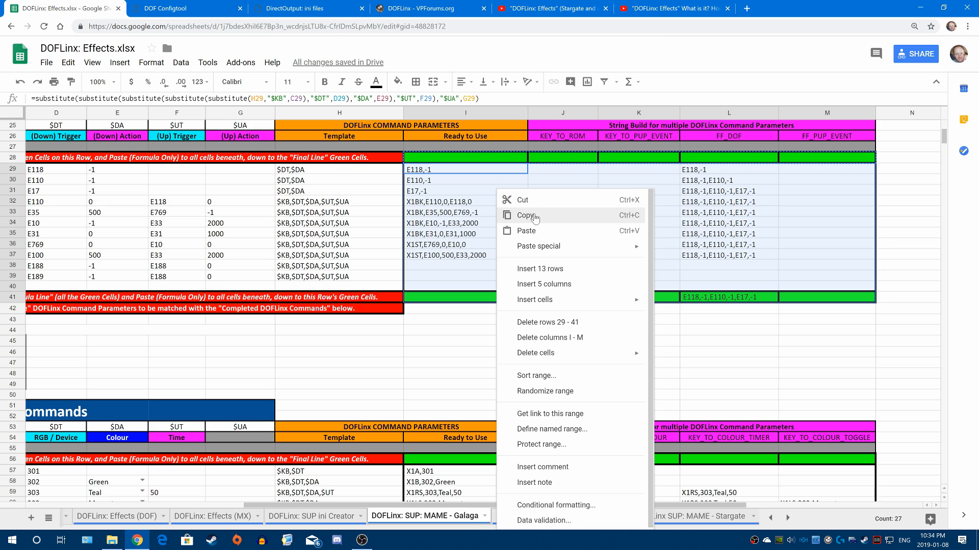
pyautogui.moveTo(555, 249)
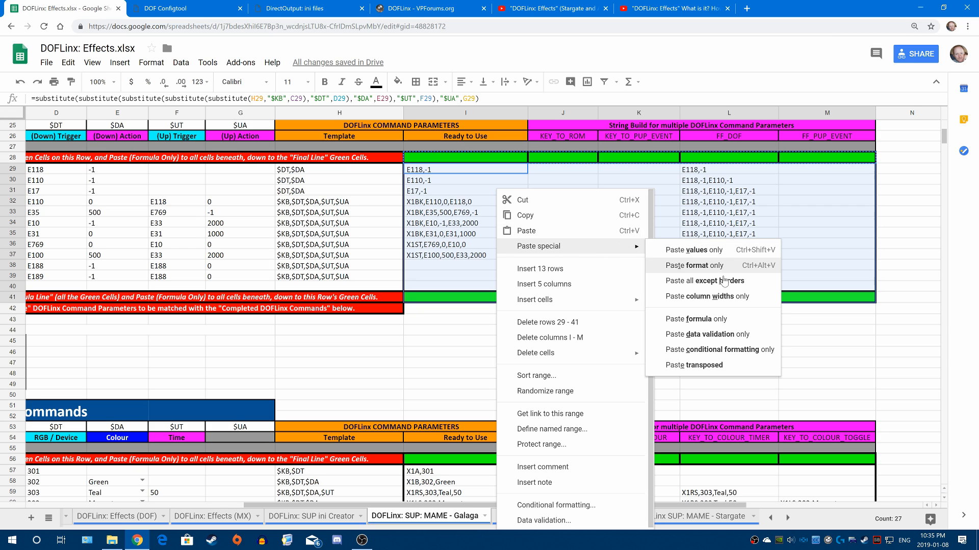
pyautogui.click(709, 320)
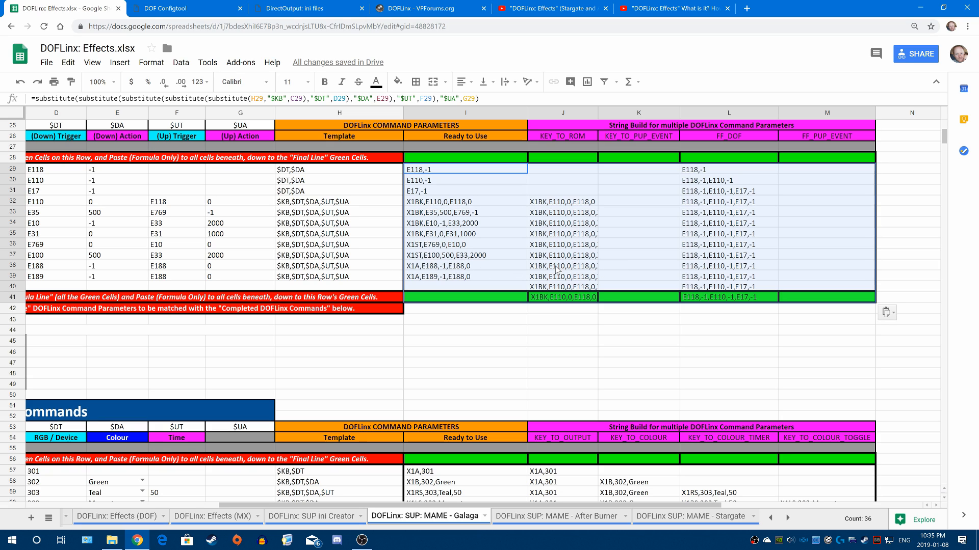
# Delete rows 57 to 59 with the KEY_TO_OUTPUT, KEY_TO_COLOUR and KEY_TO_COLOUR_TIMER examples from the native commands section.
pyautogui.scroll(-6, 494, 439)
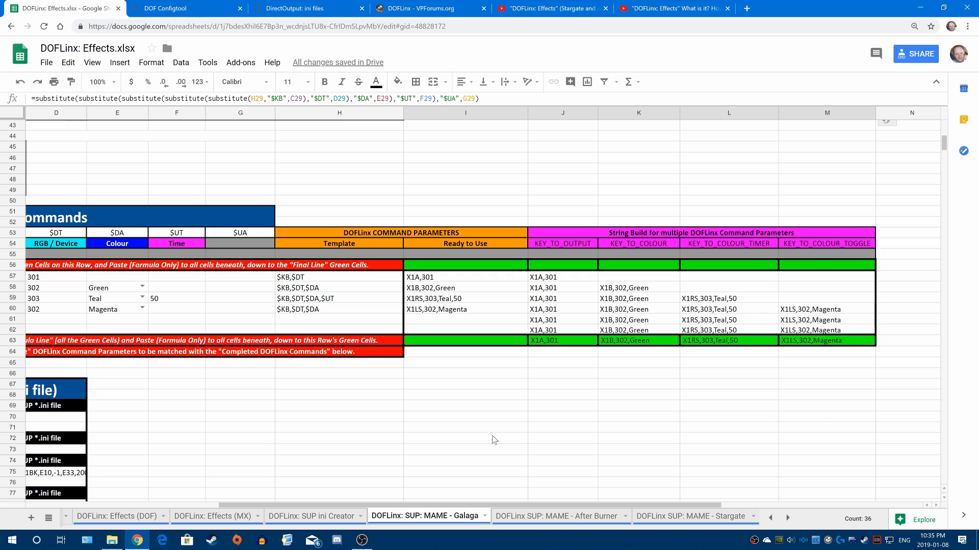
pyautogui.moveTo(459, 506); pyautogui.dragTo(203, 503)
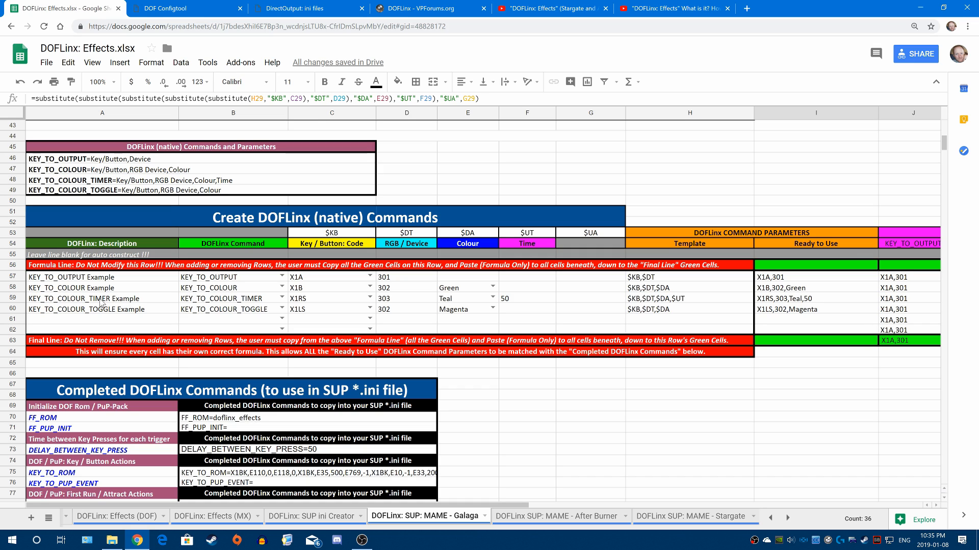
pyautogui.moveTo(12, 277); pyautogui.dragTo(12, 295)
pyautogui.rightClick(66, 282)
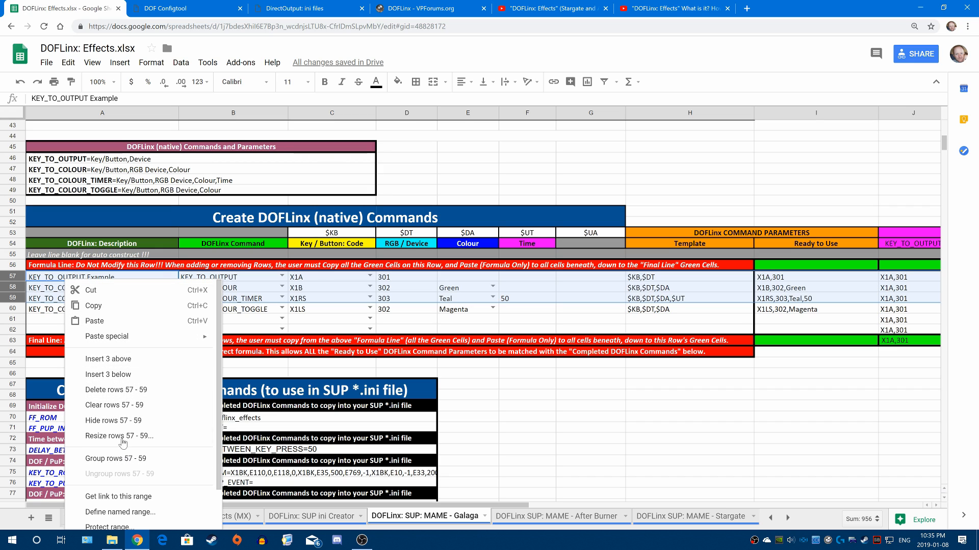
pyautogui.click(114, 390)
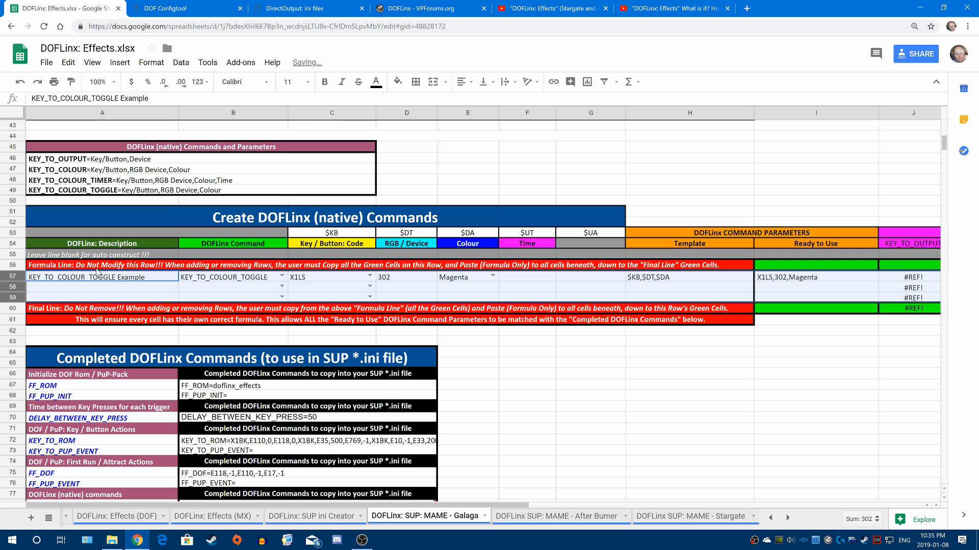
# Set the key/button code of the KEY_TO_COLOUR_TOGGLE example row to X1A, matching the FIRE Button rows.
pyautogui.click(102, 286)
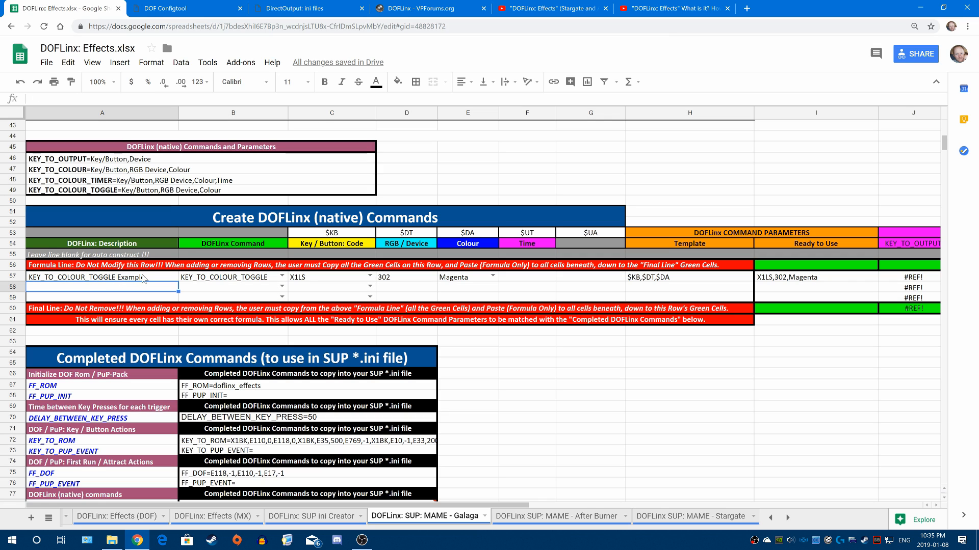
pyautogui.click(149, 280)
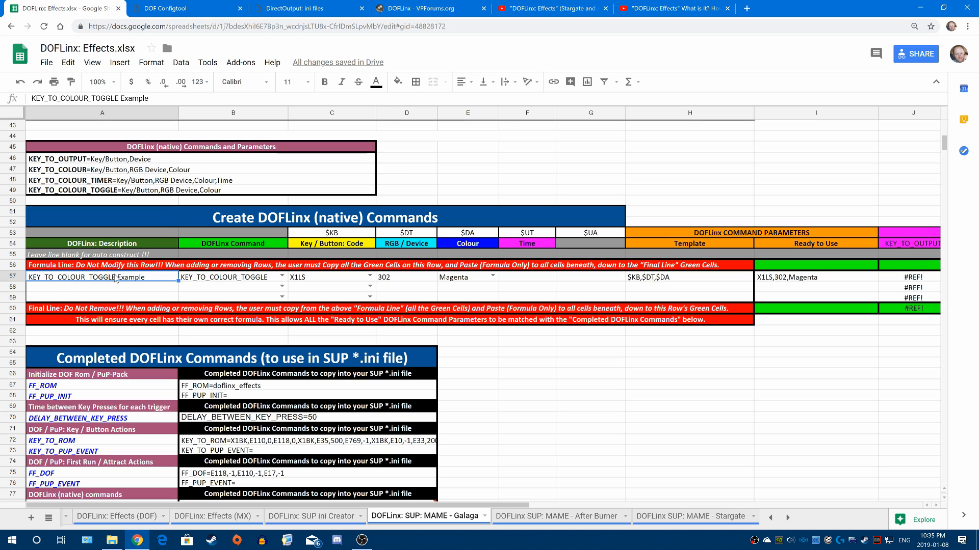
pyautogui.click(281, 277)
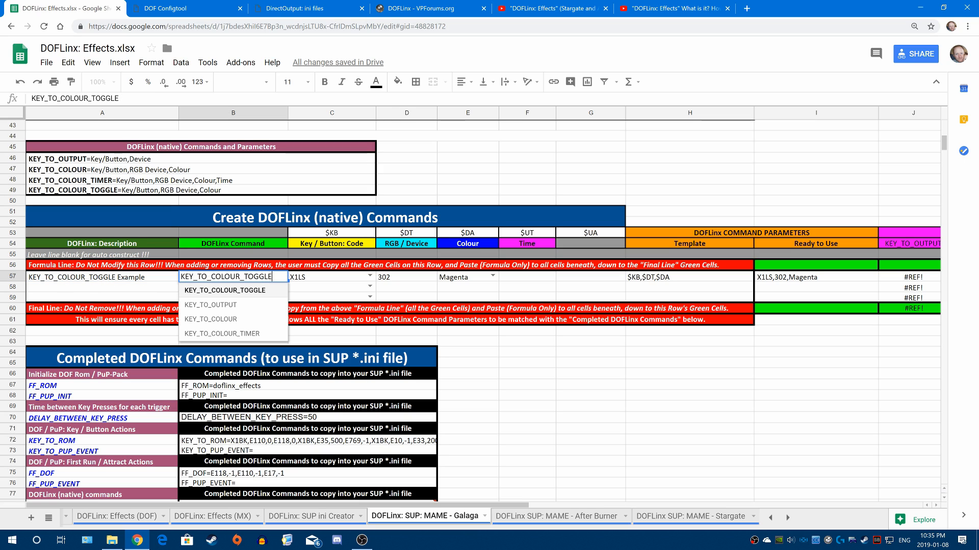
pyautogui.click(318, 290)
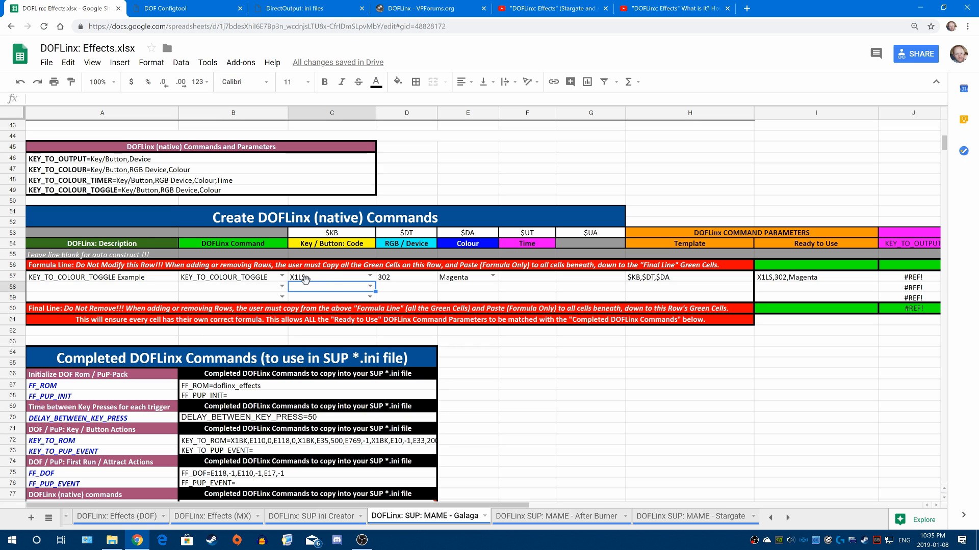
pyautogui.doubleClick(313, 279)
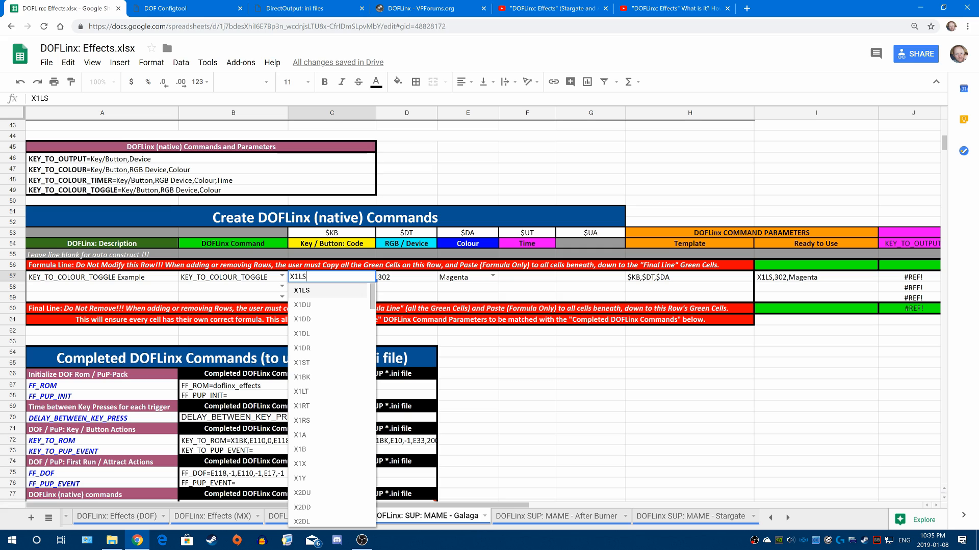
pyautogui.click(344, 435)
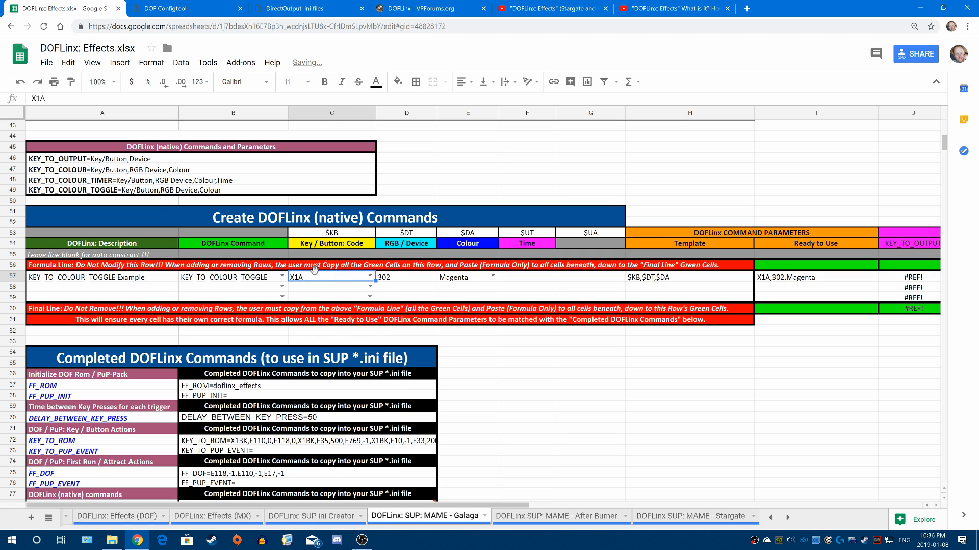
pyautogui.scroll(4, 302, 287)
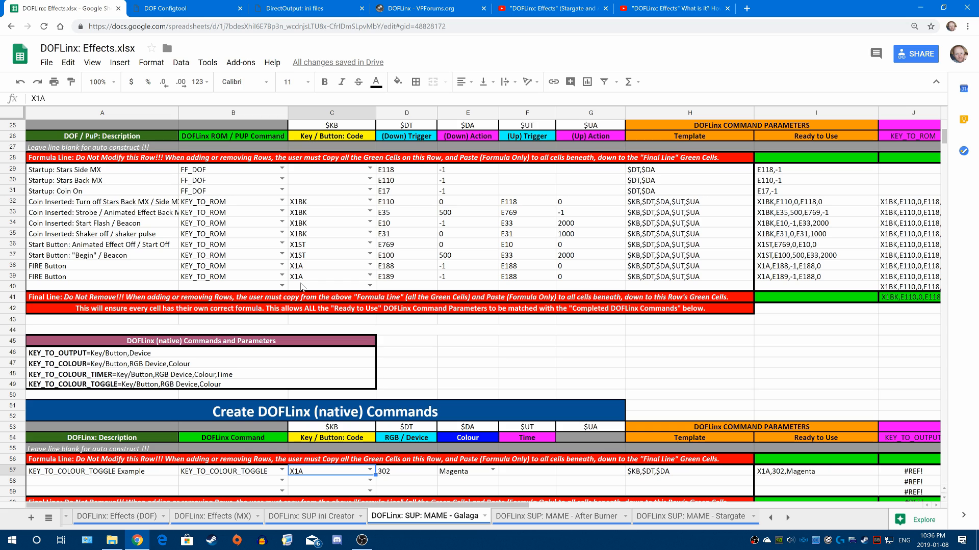
pyautogui.scroll(-3, 385, 282)
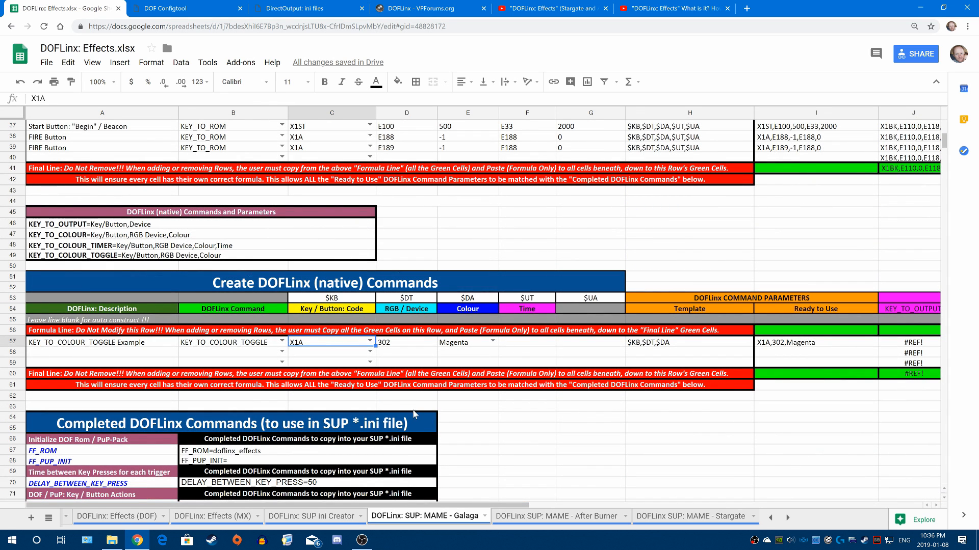
# Switch to the DOF Configtool and check the port assignments of the Ledwiz 1 device for the RGB device number.
pyautogui.click(406, 347)
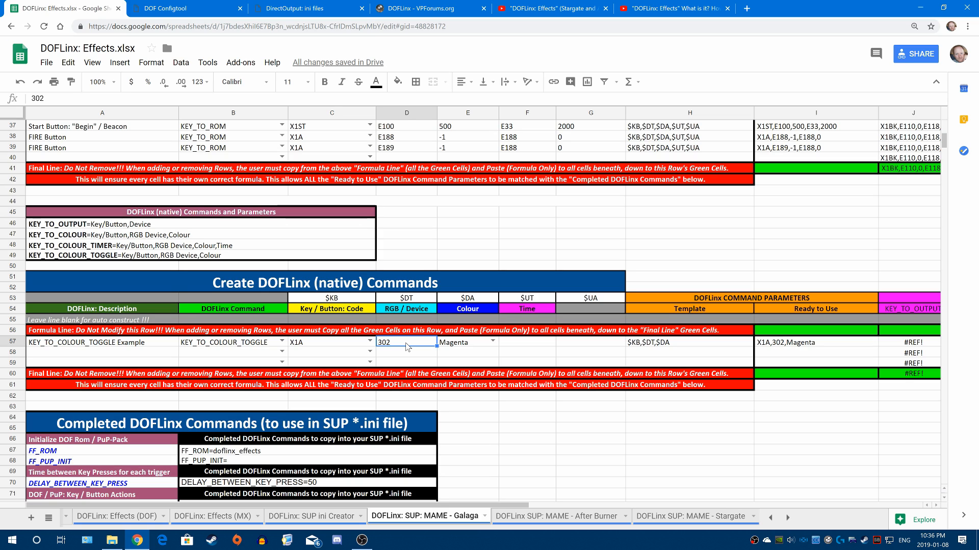
pyautogui.click(217, 10)
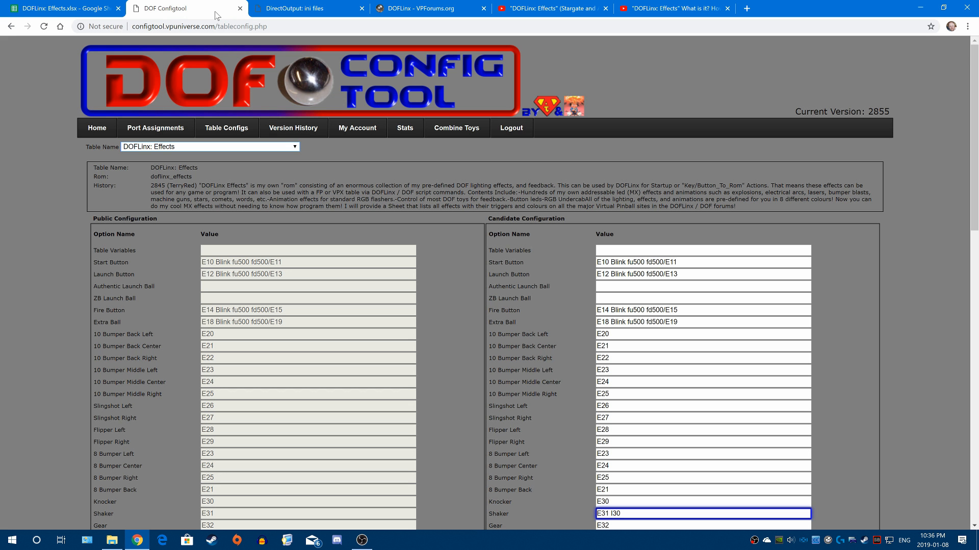
pyautogui.click(100, 128)
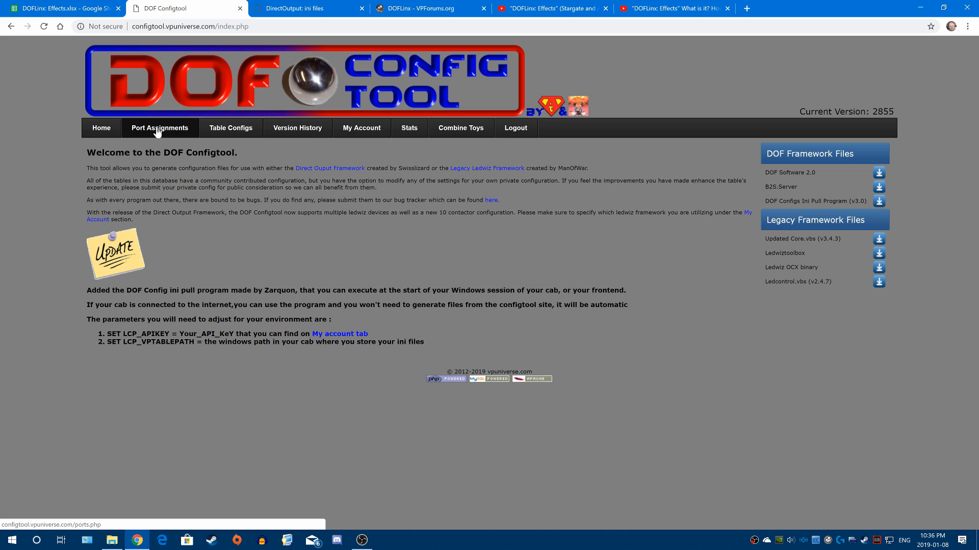
pyautogui.click(158, 131)
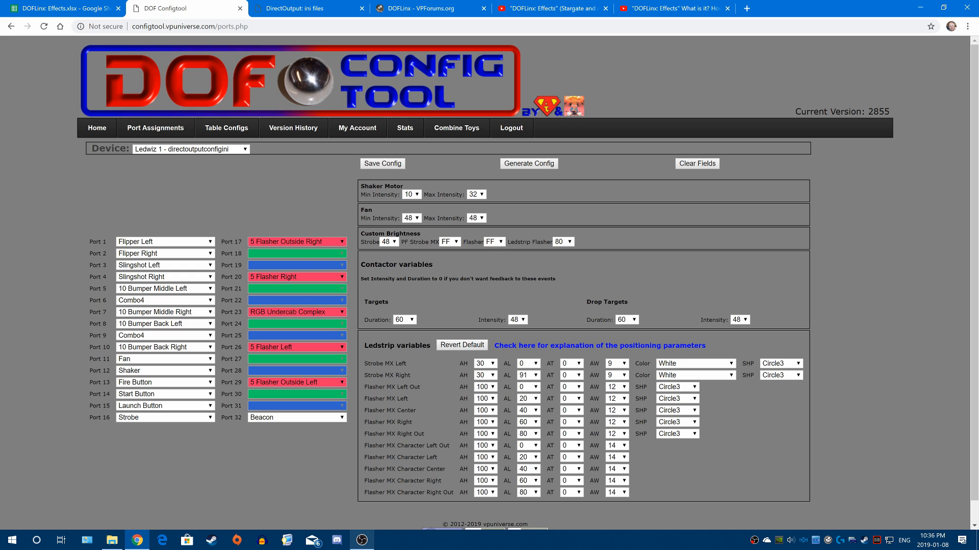
# Return to the Galaga sheet and set the RGB device of the KEY_TO_COLOUR_TOGGLE example row to 123.
pyautogui.click(88, 9)
pyautogui.doubleClick(408, 342)
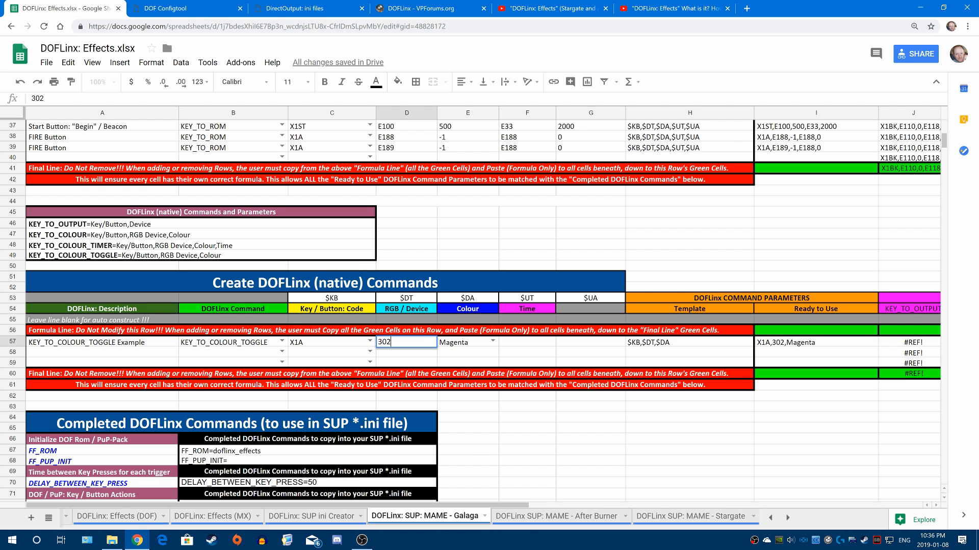
pyautogui.press('BackSpace')
pyautogui.press('BackSpace')
pyautogui.write('1')
pyautogui.press('Return')
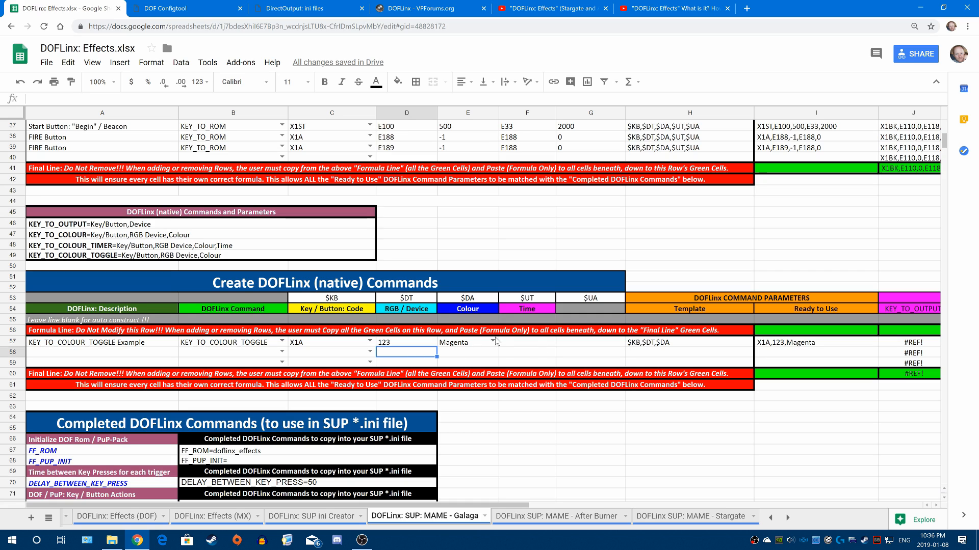
# Compare the template of the KEY_TO_COLOUR_TOGGLE row with the parameter codes in header row 53.
pyautogui.click(663, 343)
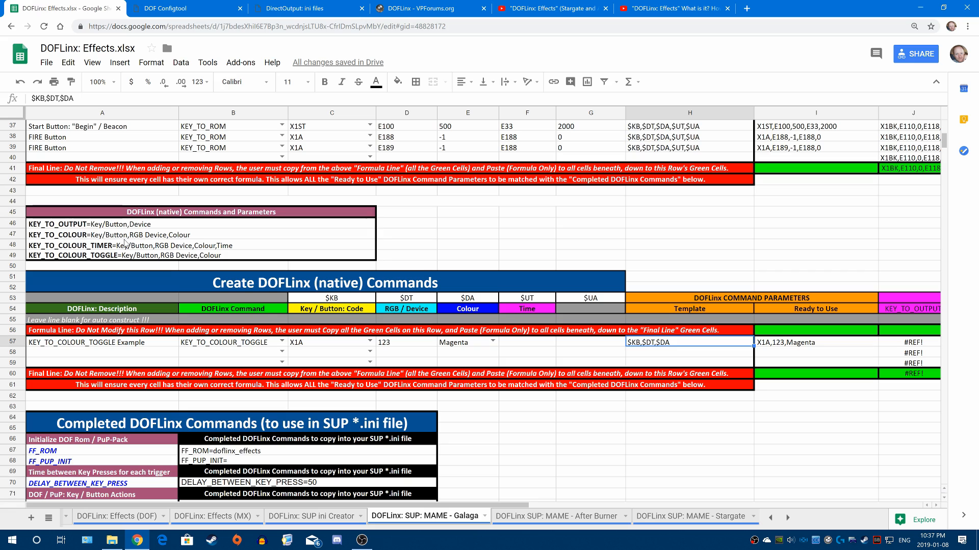
pyautogui.moveTo(345, 299); pyautogui.dragTo(590, 297)
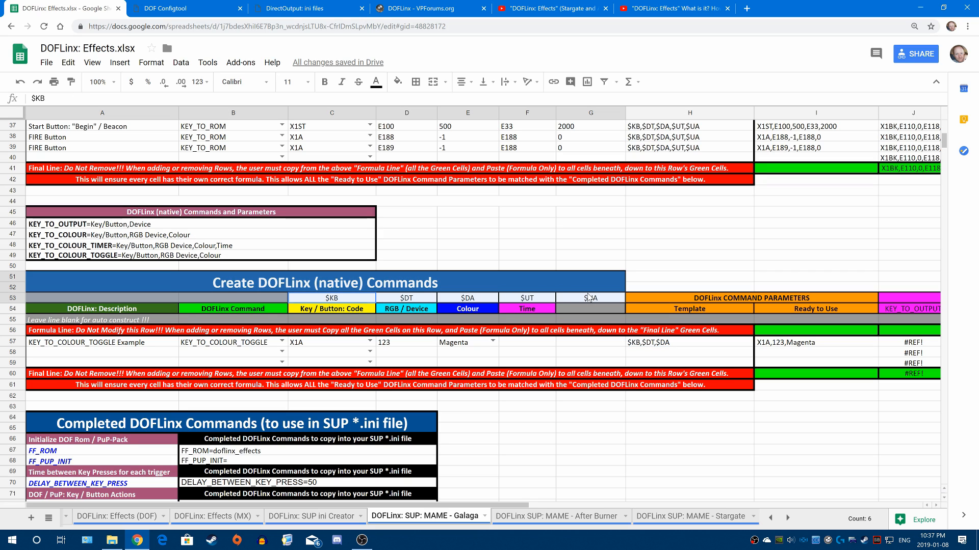
pyautogui.click(693, 345)
pyautogui.click(586, 364)
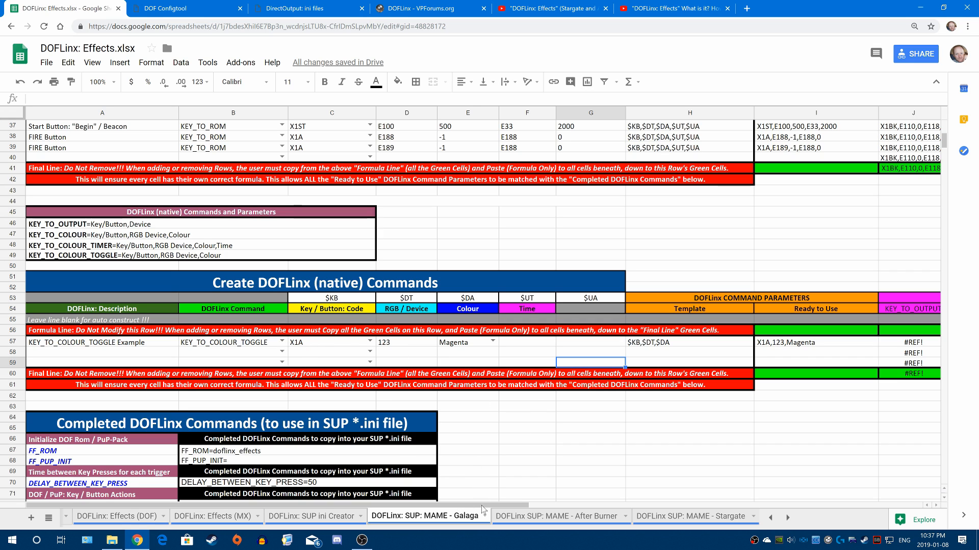
# Copy the green formula cells I56:M56 and paste only their formulas into rows 57 through 60 of the native commands section.
pyautogui.moveTo(488, 506); pyautogui.dragTo(780, 506)
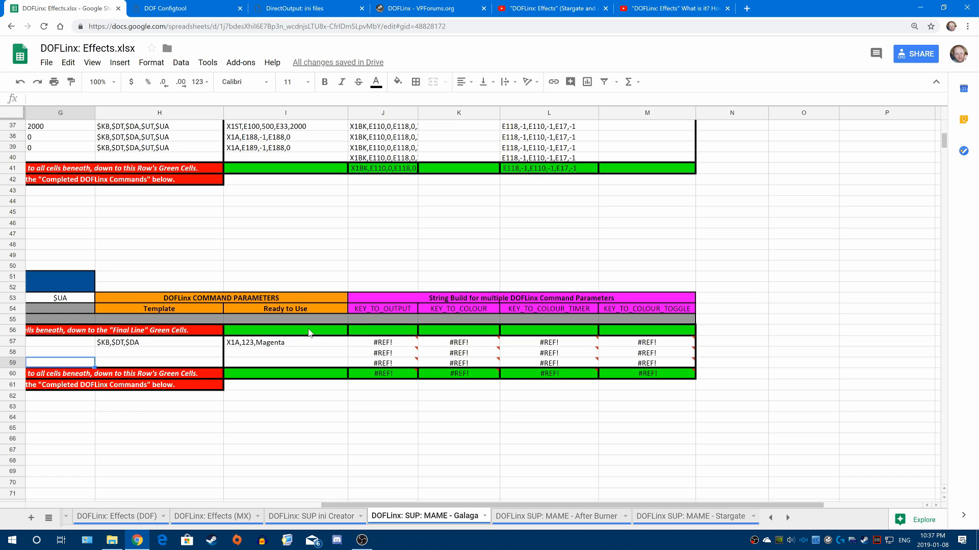
pyautogui.moveTo(310, 333); pyautogui.dragTo(640, 335)
pyautogui.rightClick(640, 335)
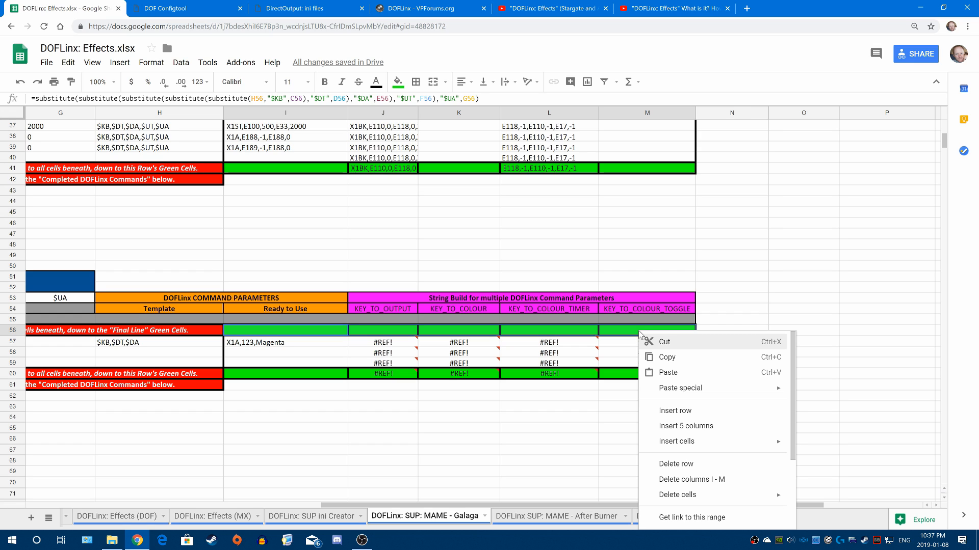
pyautogui.click(671, 362)
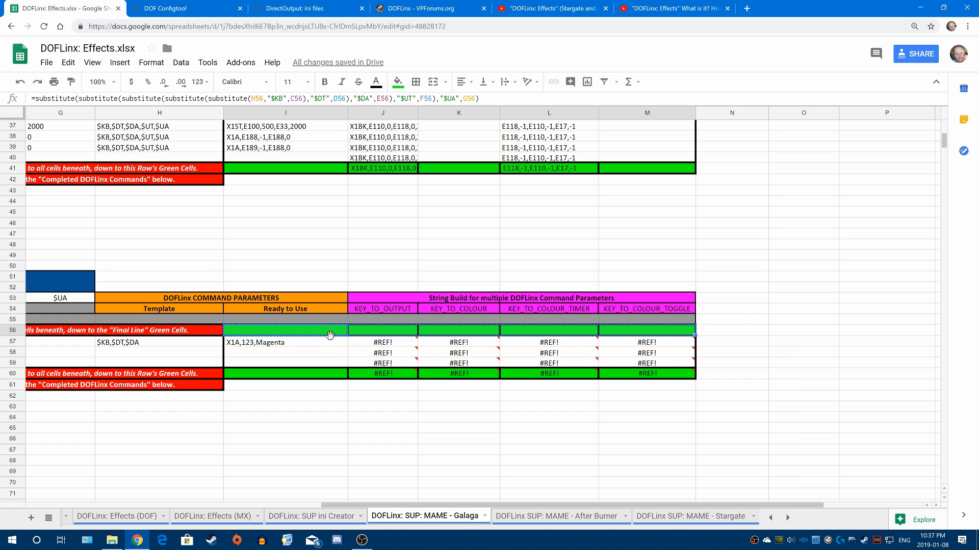
pyautogui.click(326, 349)
pyautogui.moveTo(327, 349); pyautogui.dragTo(663, 377)
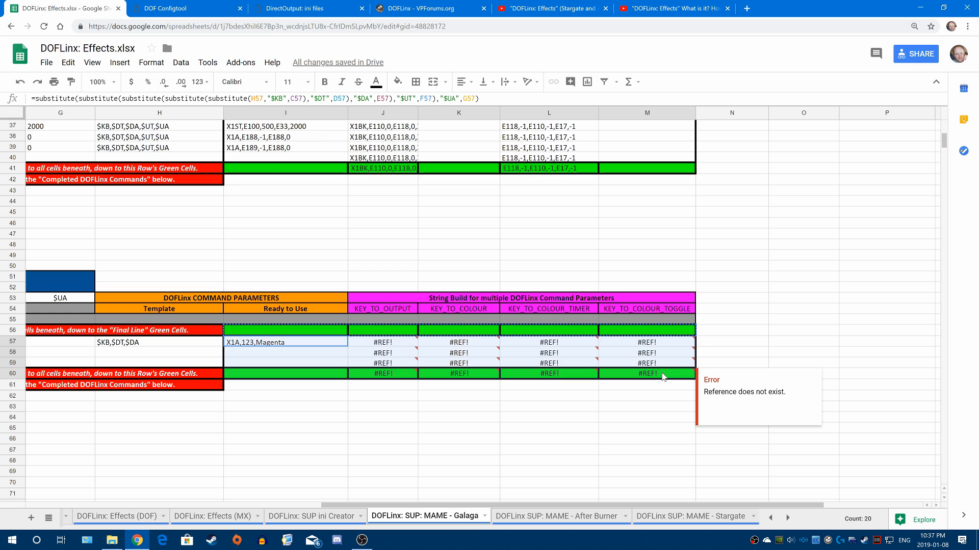
pyautogui.rightClick(663, 377)
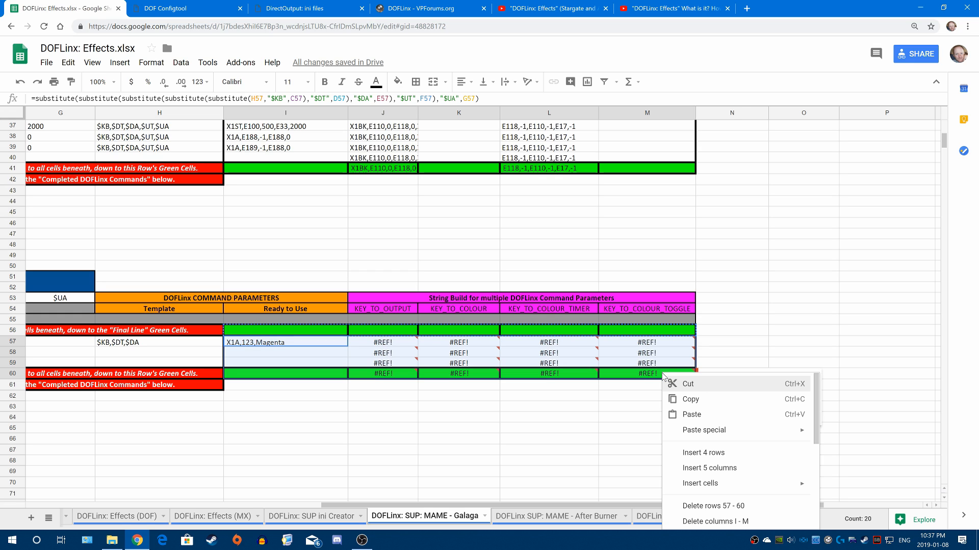
pyautogui.moveTo(687, 436)
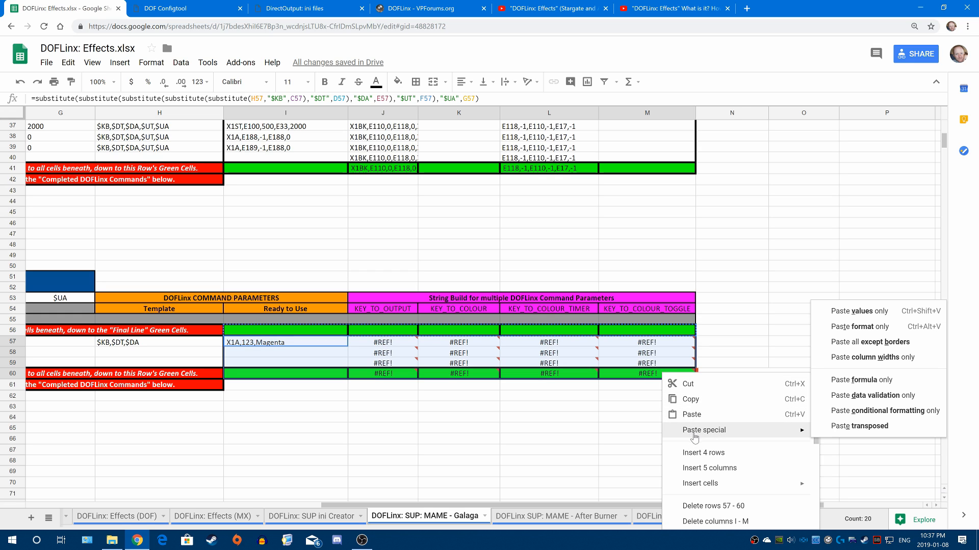
pyautogui.click(851, 383)
pyautogui.moveTo(462, 506); pyautogui.dragTo(100, 499)
pyautogui.scroll(-1, 290, 347)
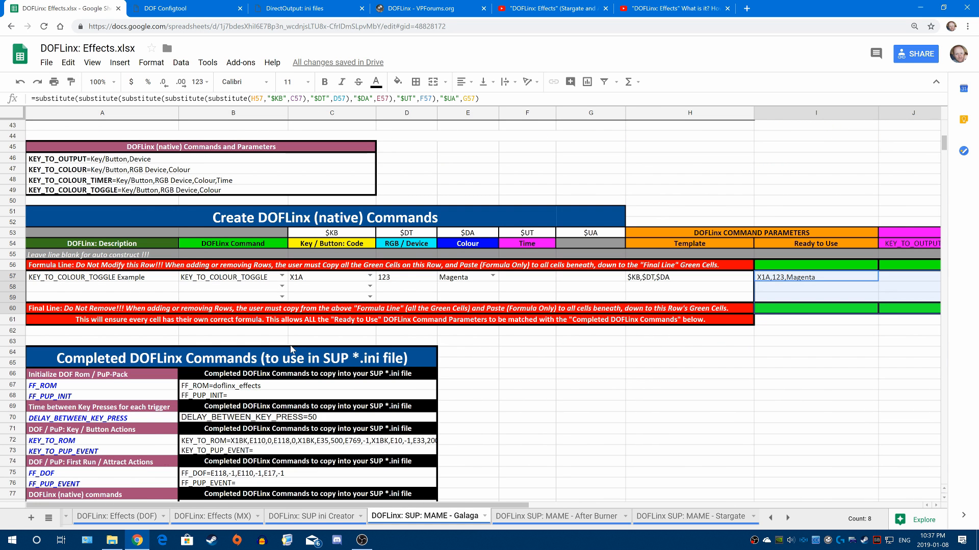
# Review the completed DOFLinx commands in rows 64 to 81 against the game settings and command rows of the Galaga sheet.
pyautogui.scroll(-1, 502, 347)
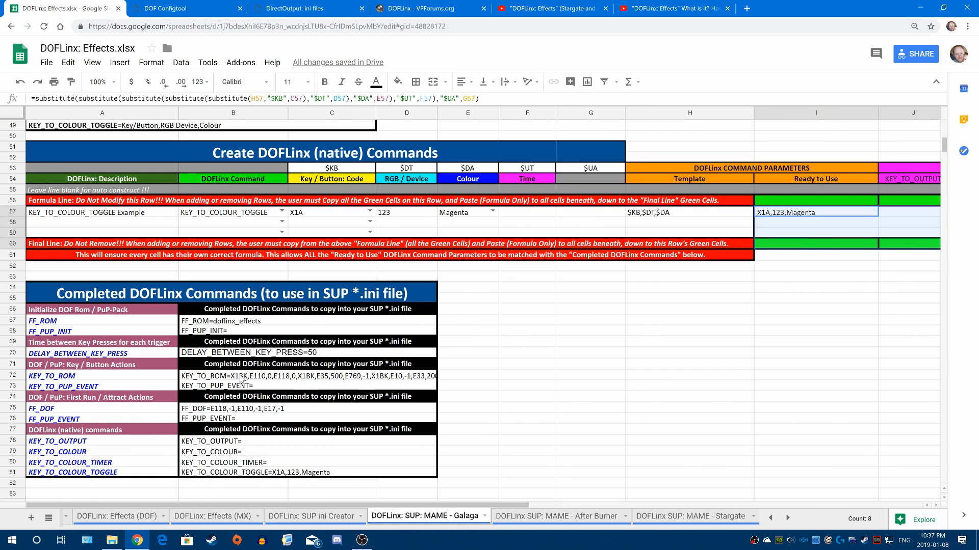
pyautogui.scroll(6, 566, 359)
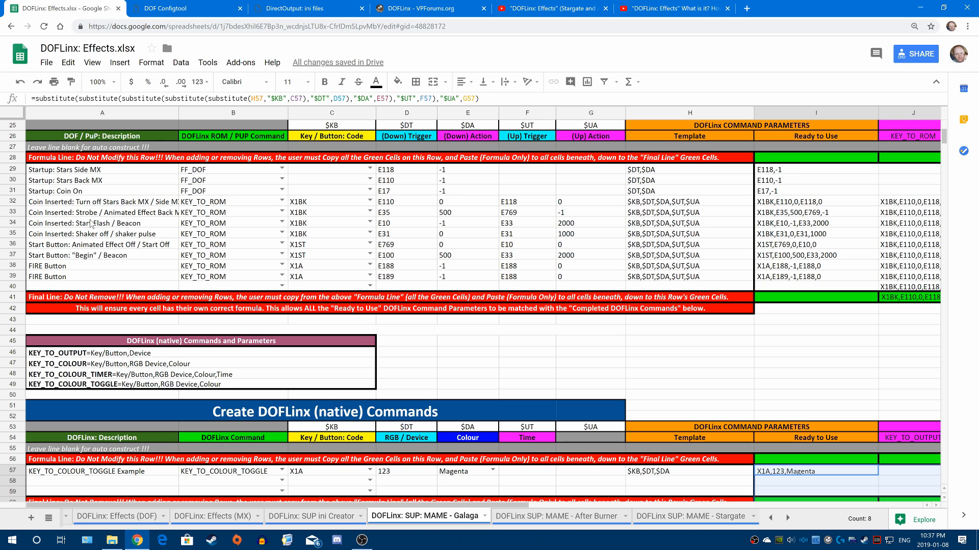
pyautogui.scroll(-1, 614, 199)
pyautogui.scroll(-4, 614, 199)
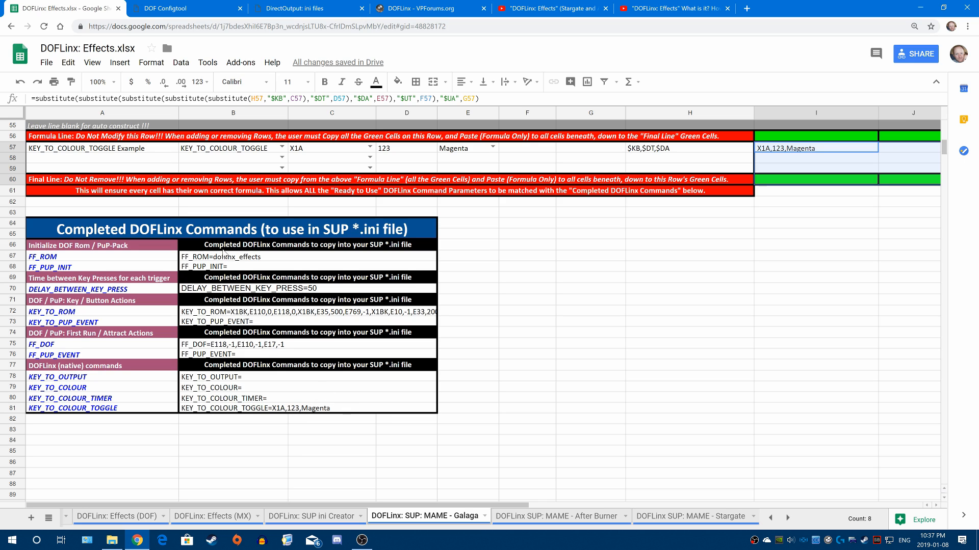
pyautogui.scroll(15, 352, 268)
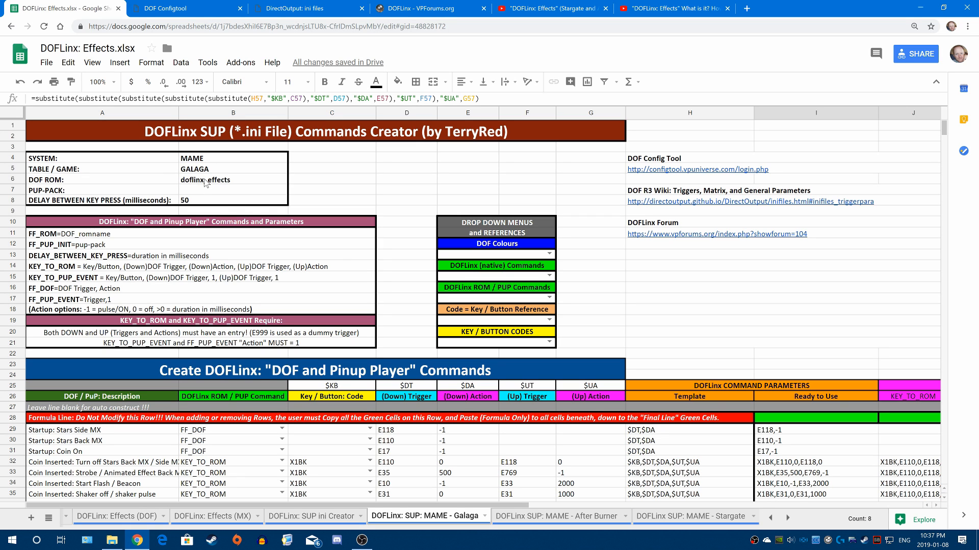
pyautogui.scroll(-13, 175, 361)
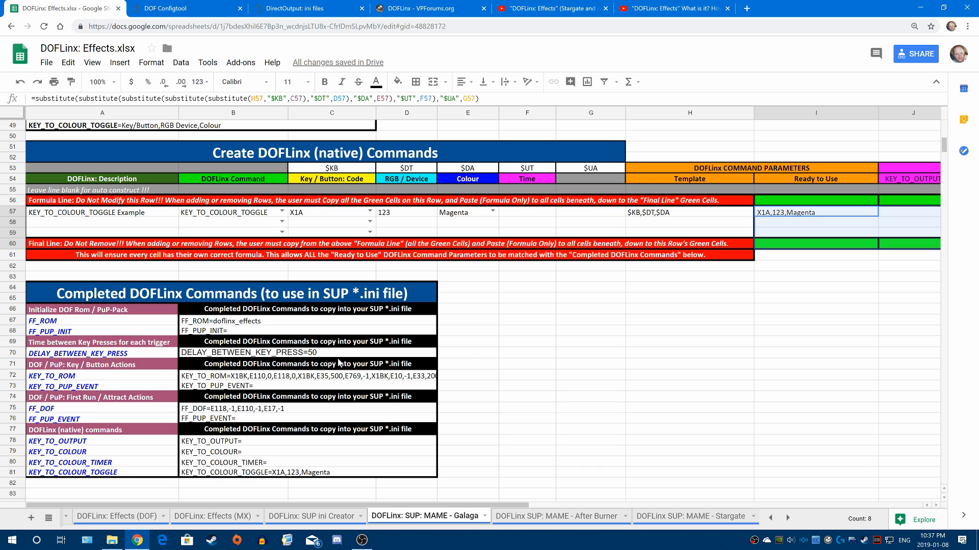
pyautogui.scroll(10, 491, 357)
pyautogui.scroll(2, 491, 357)
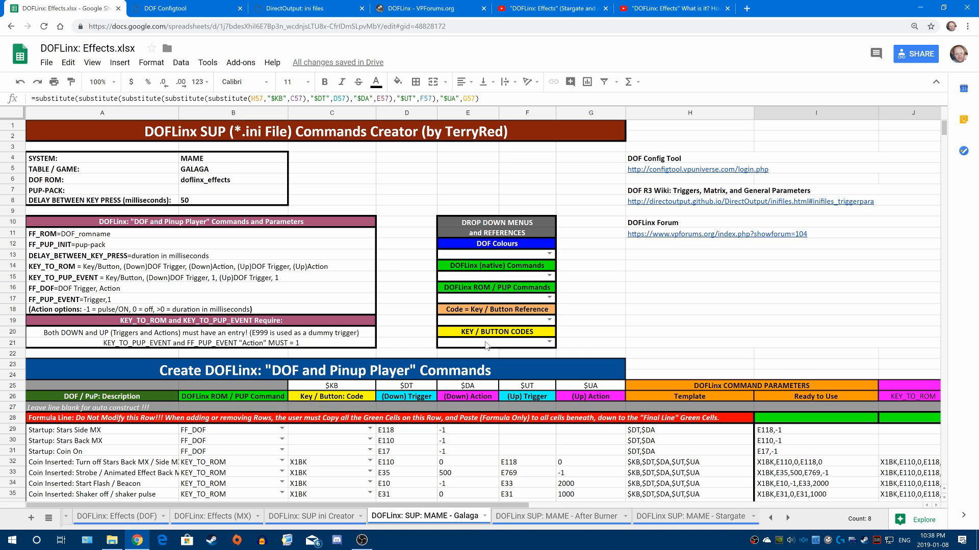
pyautogui.scroll(-20, 485, 346)
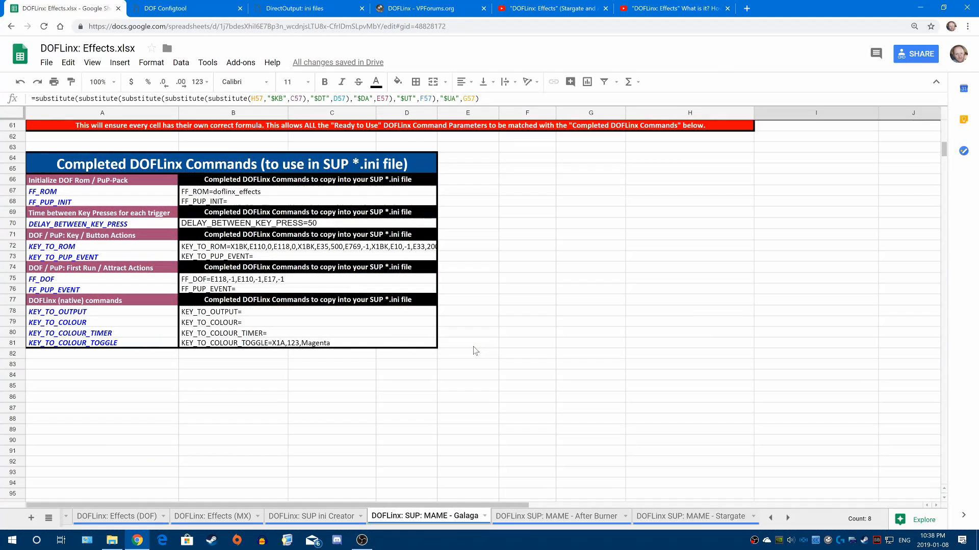
# Switch to File Explorer and duplicate template.ini within the DirectOutput MAME folder.
pyautogui.click(112, 542)
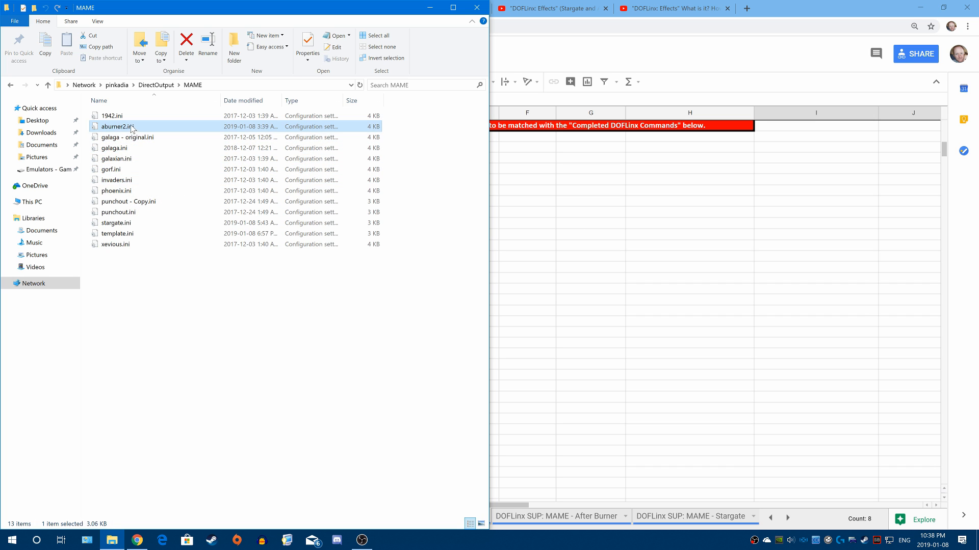
pyautogui.rightClick(114, 236)
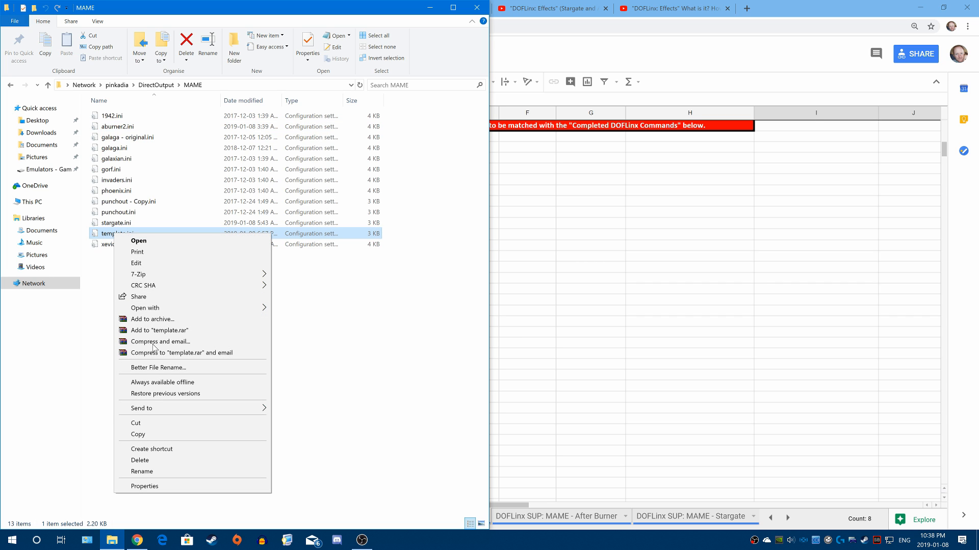
pyautogui.click(160, 432)
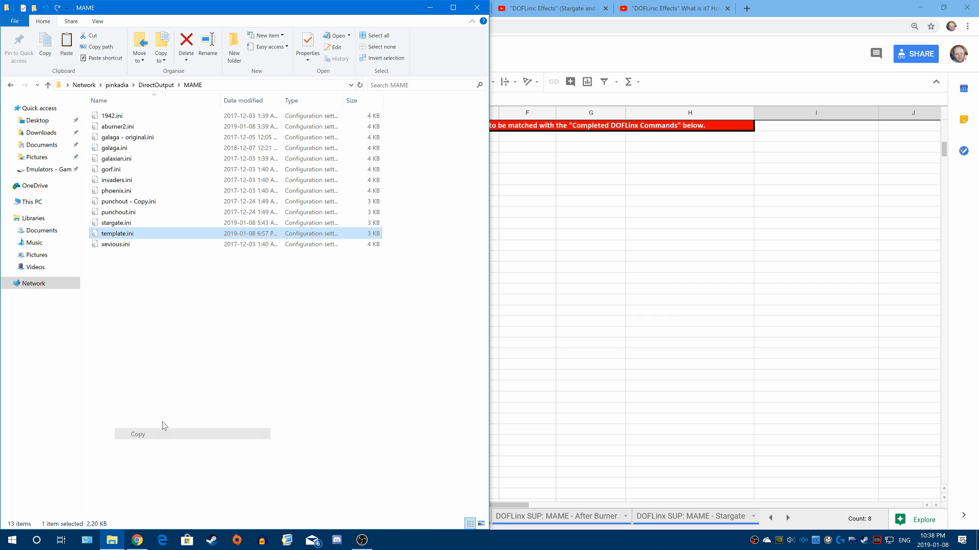
pyautogui.rightClick(125, 310)
pyautogui.click(153, 378)
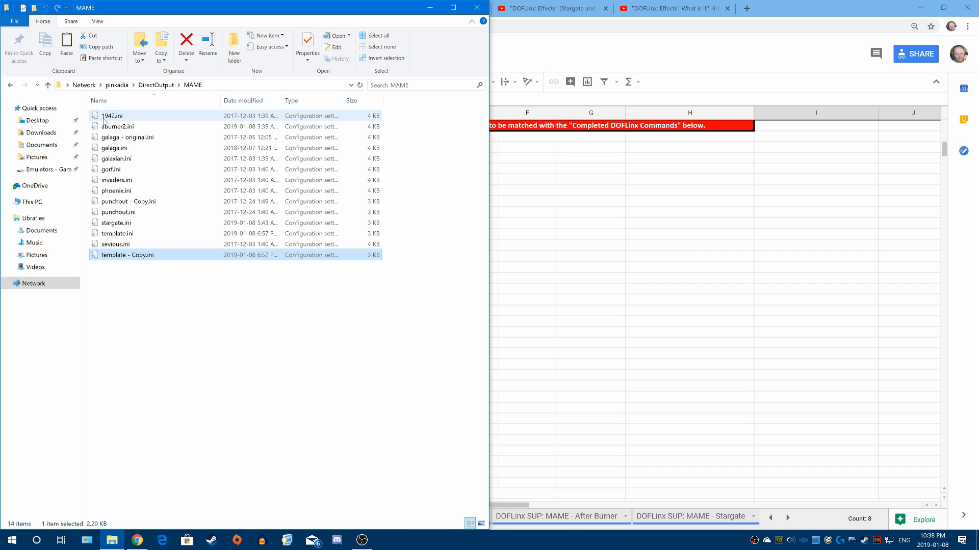
# Permanently delete the old galaga.ini and galaga - original.ini files from the MAME folder.
pyautogui.click(114, 148)
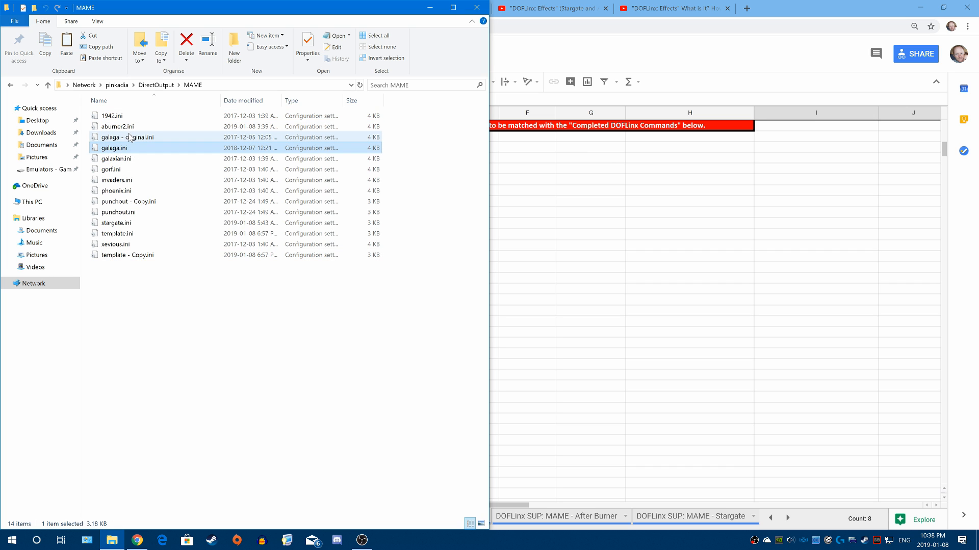
pyautogui.keyDown('ctrl'); pyautogui.click(129, 137); pyautogui.keyUp('ctrl')
pyautogui.click(186, 40)
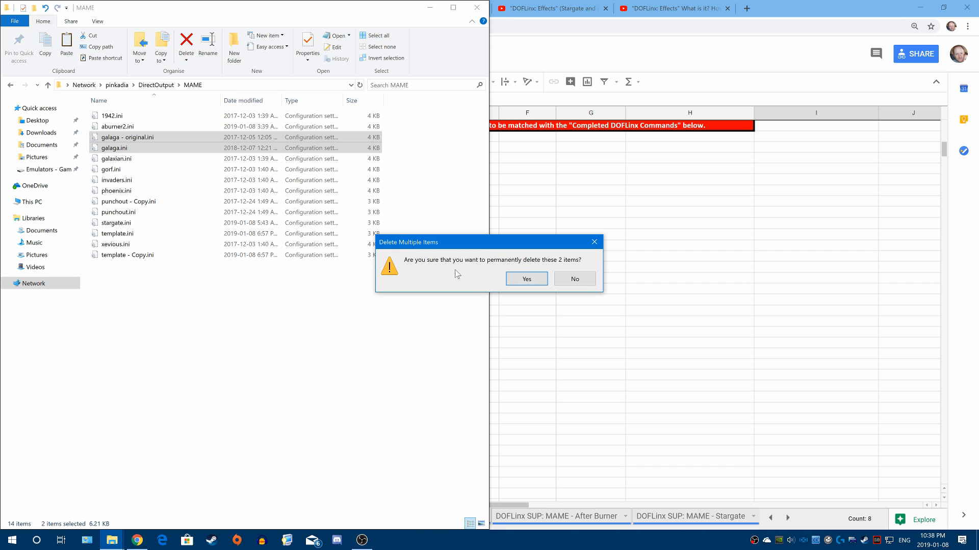
pyautogui.press('Return')
# Rename the copied template file as galaga.ini.
pyautogui.click(124, 236)
pyautogui.click(123, 236)
pyautogui.write('galaga')
pyautogui.press('Return')
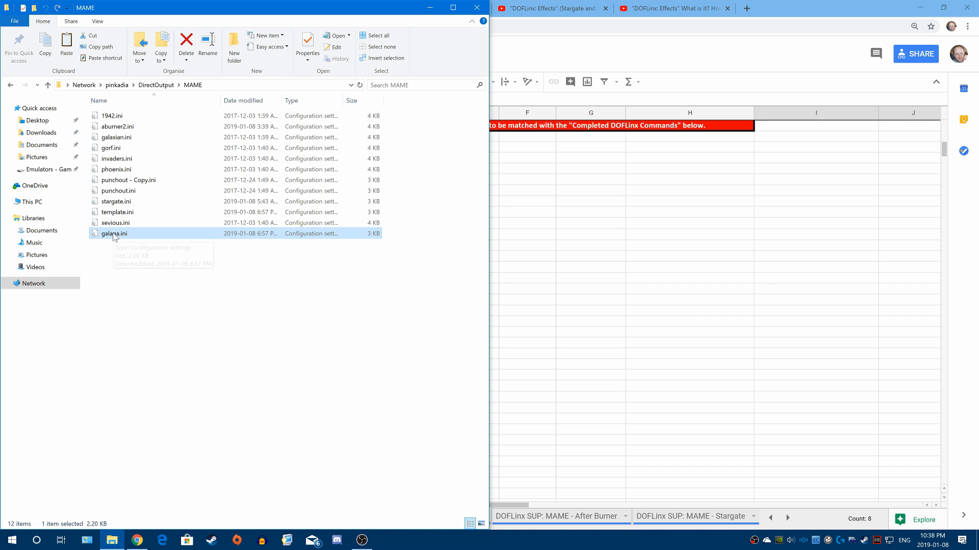
# Open galaga.ini in Notepad on the right half of the screen and replace the SYSTEM heading with MAME and GAME with GALAGA.
pyautogui.doubleClick(115, 235)
pyautogui.moveTo(476, 3); pyautogui.dragTo(976, 77)
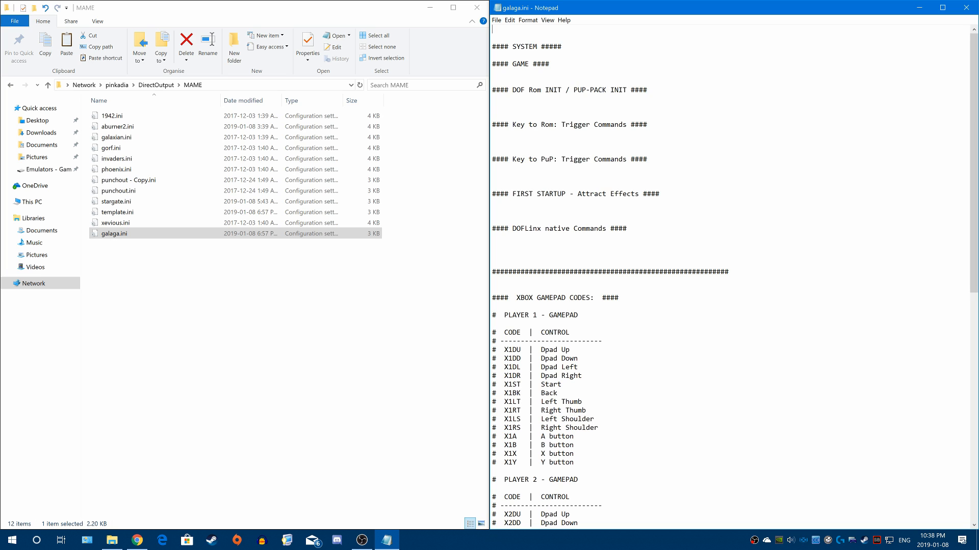
pyautogui.doubleClick(525, 47)
pyautogui.write('MAME')
pyautogui.doubleClick(513, 64)
pyautogui.write('GALAGA')
# Minimize the file window and place the browser with the Galaga sheet side by side with Notepad.
pyautogui.click(430, 8)
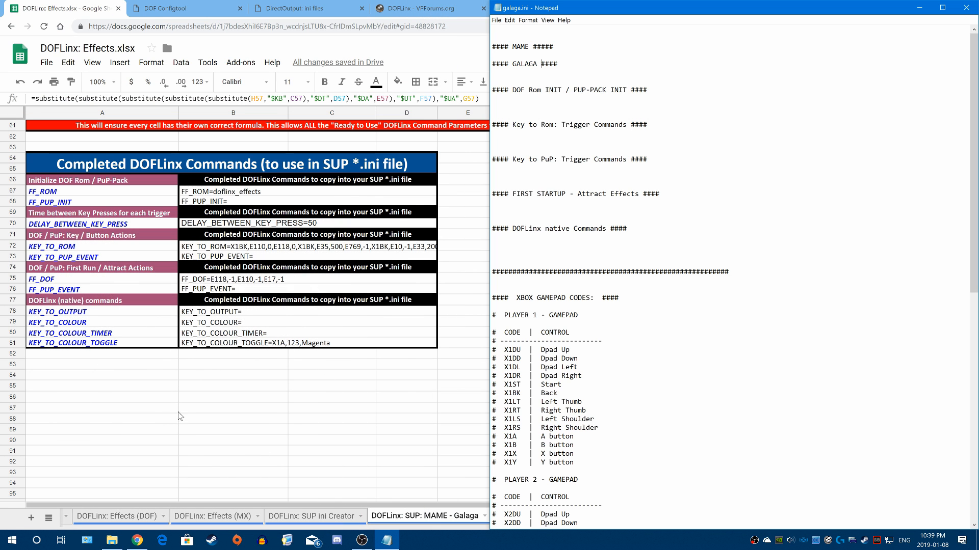
pyautogui.click(280, 433)
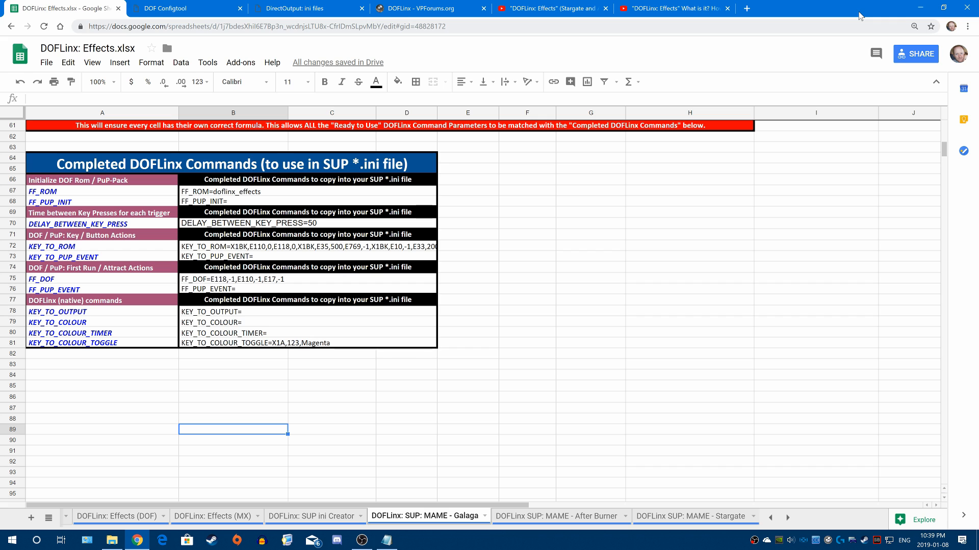
pyautogui.moveTo(836, 10); pyautogui.dragTo(0, 278)
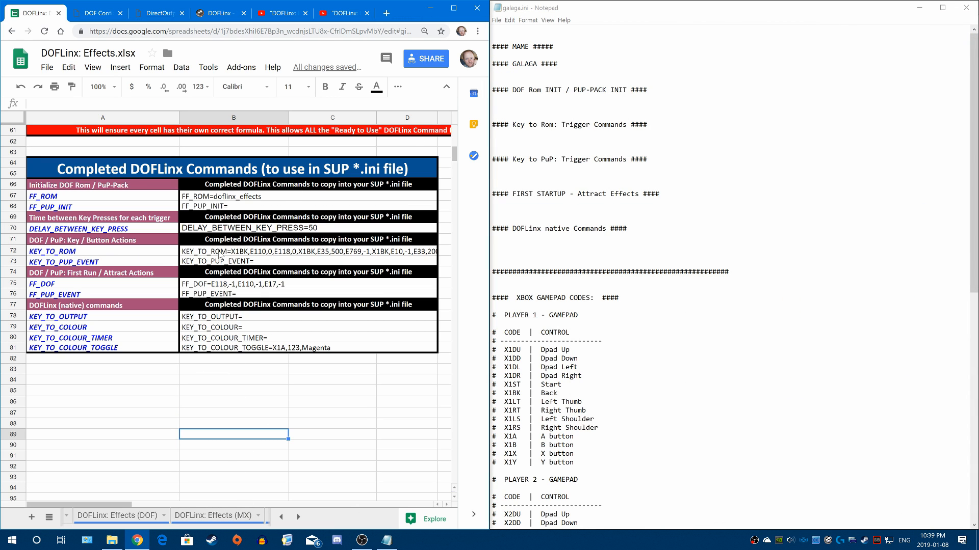
# Copy the completed FF_ROM=doflinx_effects command from the sheet into galaga.ini under the DOF Rom INIT / PUP-PACK INIT heading.
pyautogui.click(204, 253)
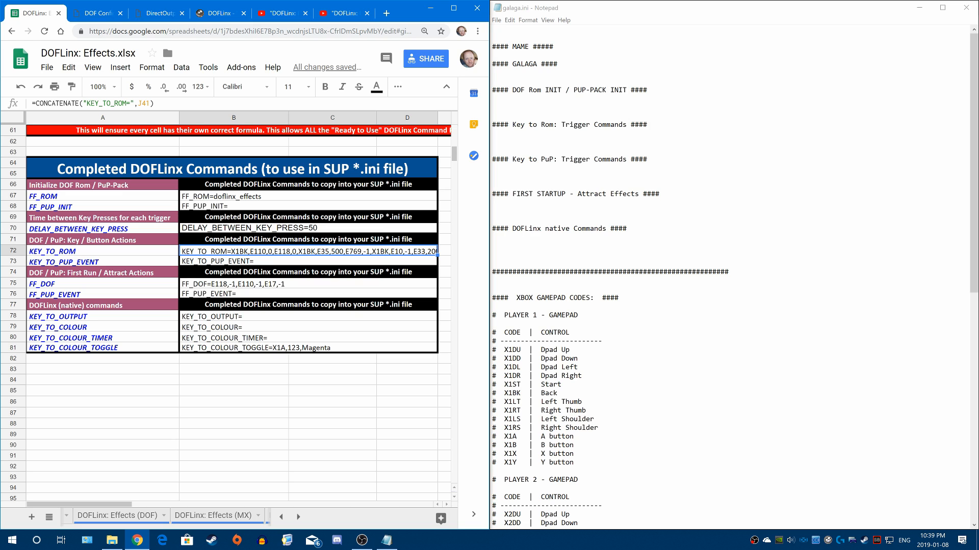
pyautogui.click(494, 107)
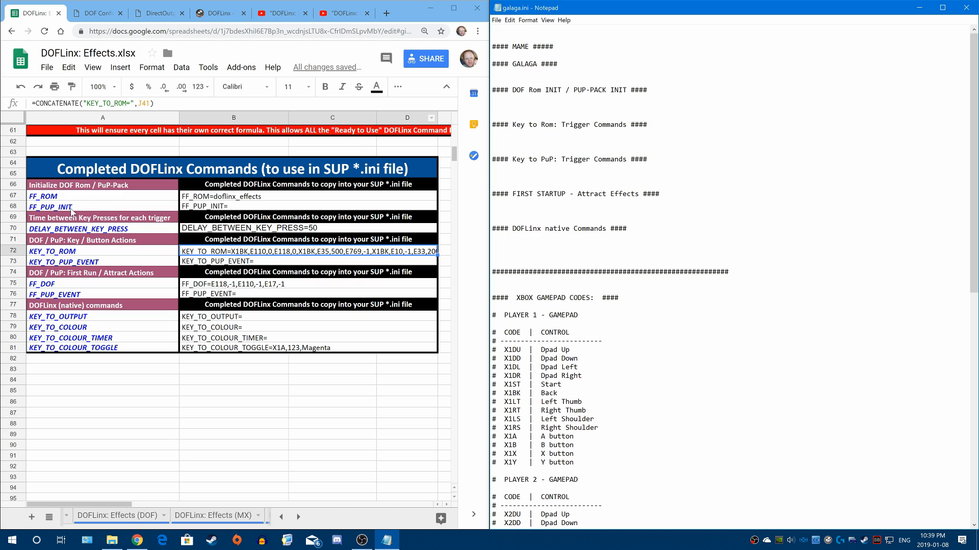
pyautogui.click(214, 187)
pyautogui.click(214, 197)
pyautogui.rightClick(215, 199)
pyautogui.click(242, 222)
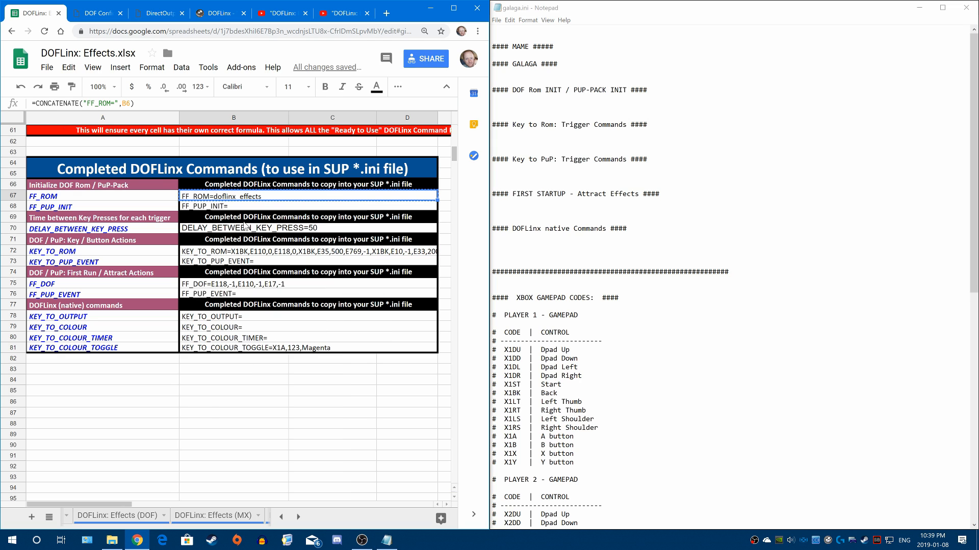
pyautogui.hotkey('alt', 'Tab')
pyautogui.write('FF_ROM=doflinx_effects')
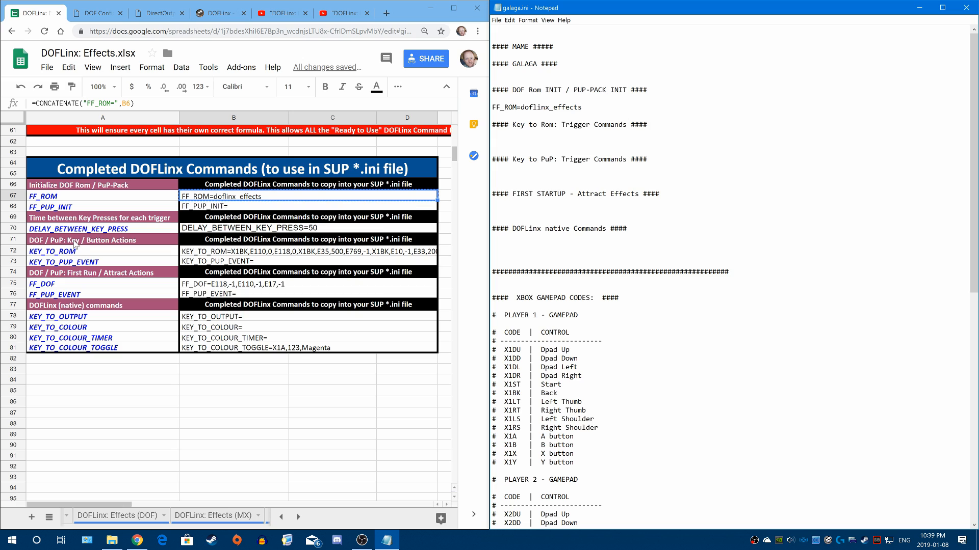
# Copy the completed KEY_TO_ROM command into galaga.ini under Key to Rom: Trigger Commands and check its full line in an enlarged Notepad window.
pyautogui.click(209, 253)
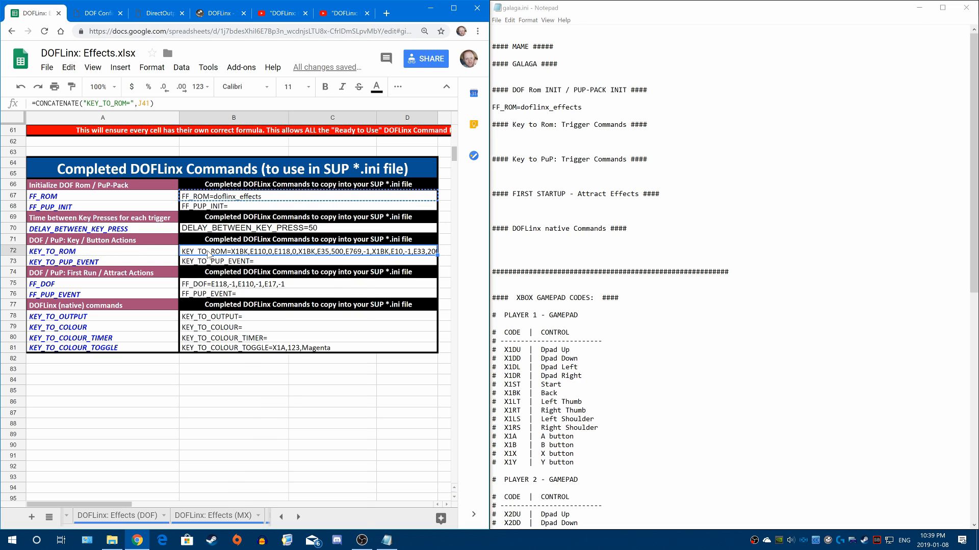
pyautogui.rightClick(209, 253)
pyautogui.click(260, 280)
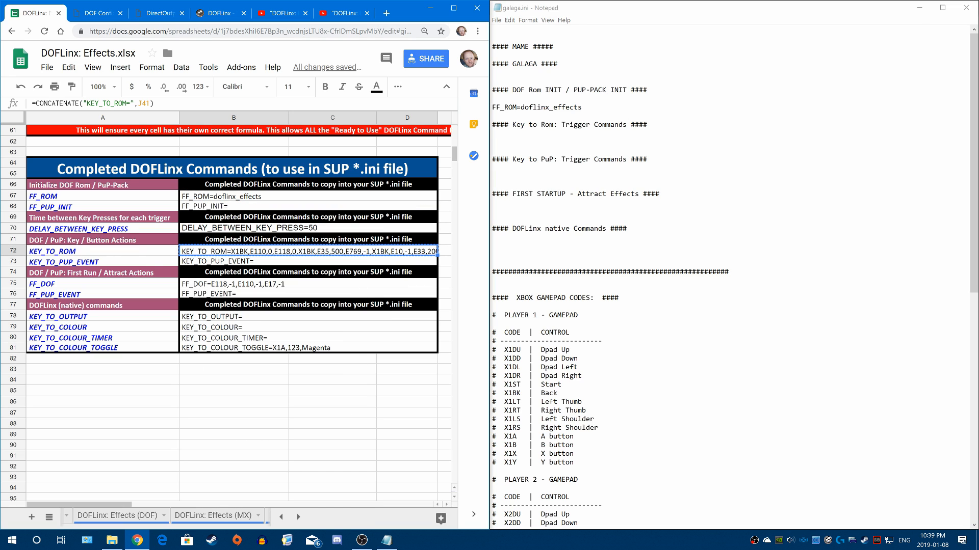
pyautogui.click(501, 142)
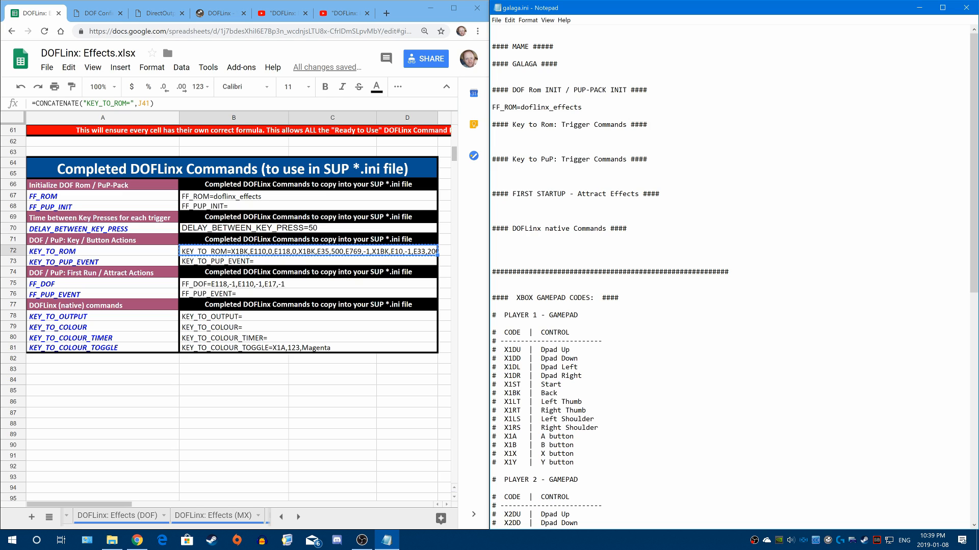
pyautogui.hotkey('ctrl', 'v')
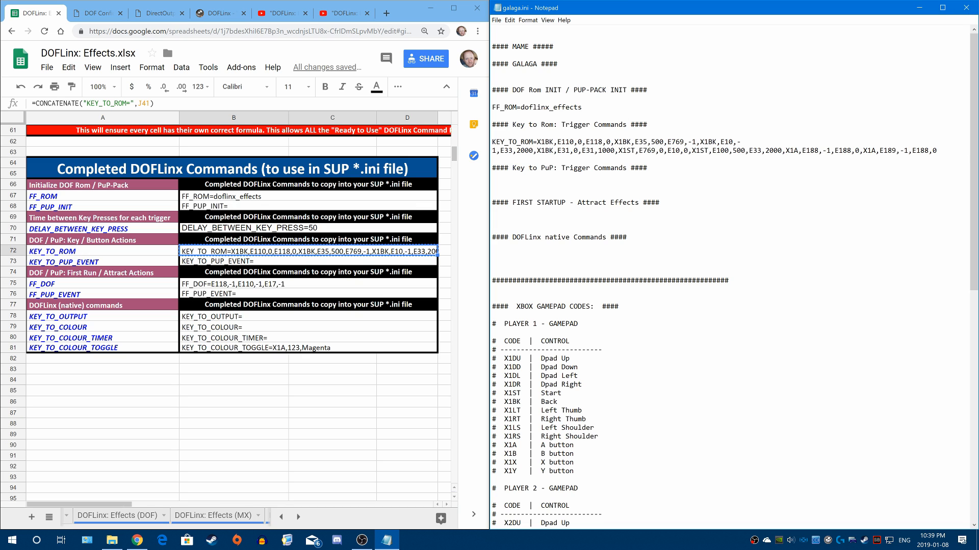
pyautogui.click(942, 8)
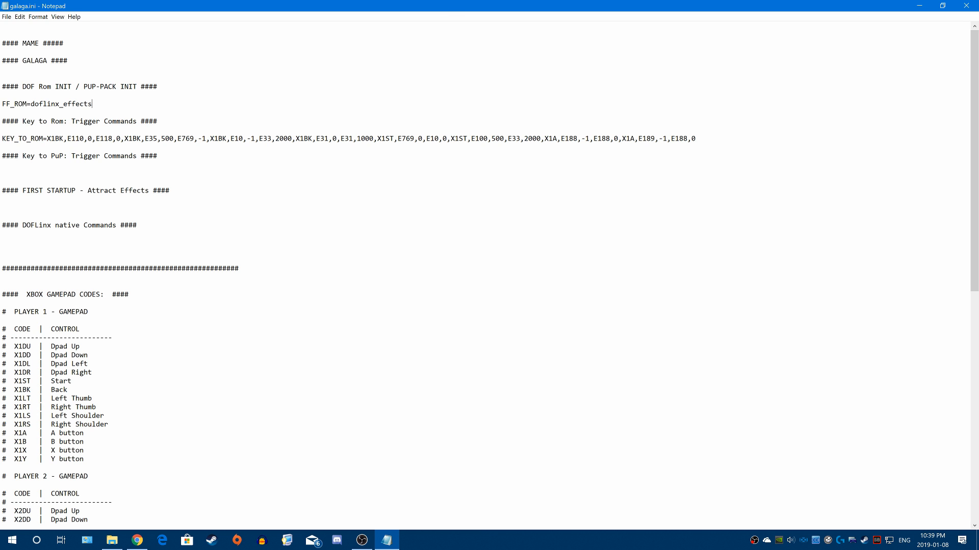
pyautogui.moveTo(449, 7); pyautogui.dragTo(973, 169)
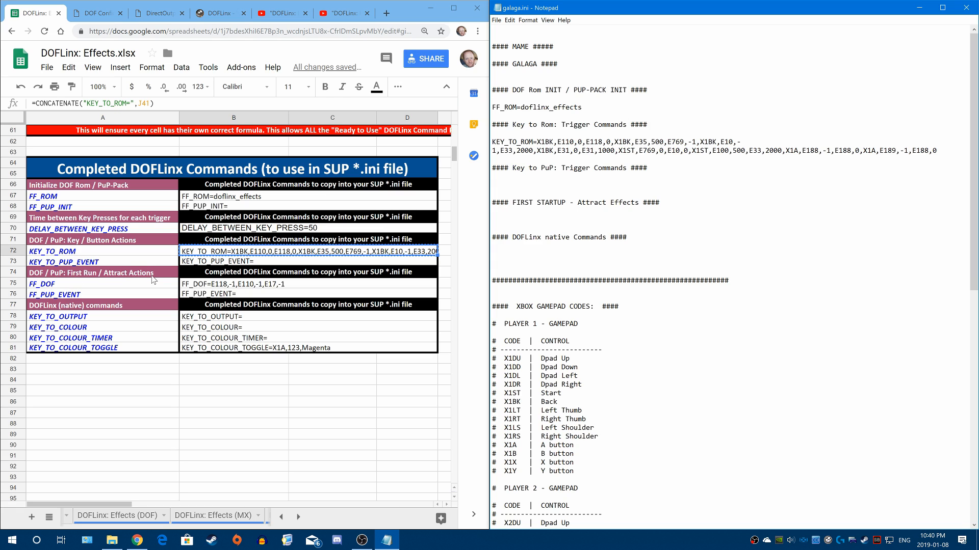
# Copy the completed FF_DOF=E118,-1,E110,-1,E17,-1 command into galaga.ini under the FIRST STARTUP - Attract Effects heading.
pyautogui.rightClick(219, 286)
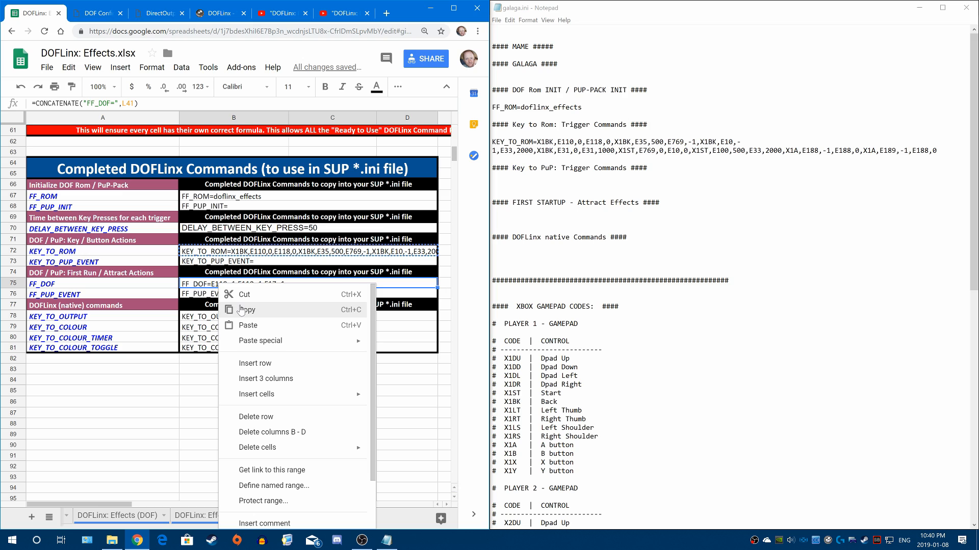
pyautogui.click(241, 310)
pyautogui.click(493, 220)
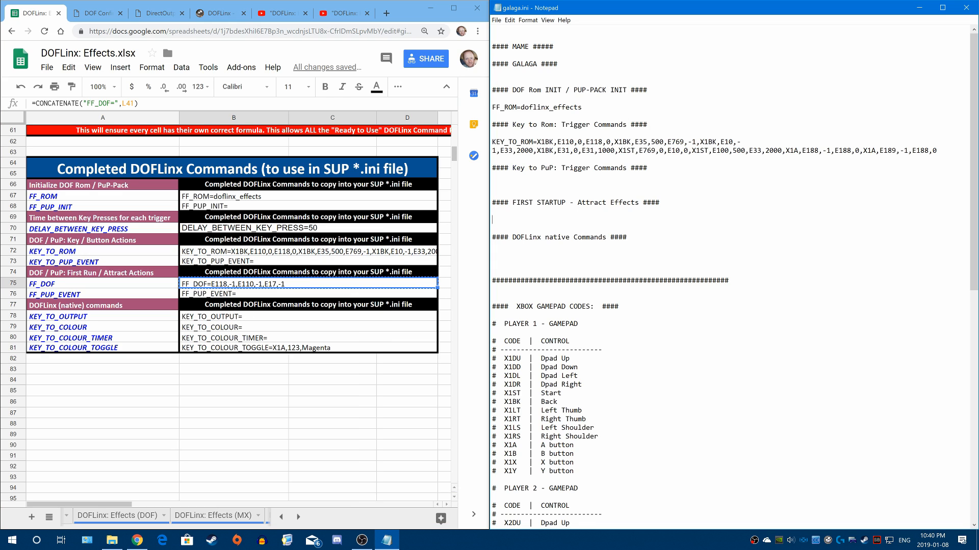
pyautogui.hotkey('ctrl', 'v')
# Save galaga.ini and close Notepad.
pyautogui.click(496, 20)
pyautogui.click(510, 50)
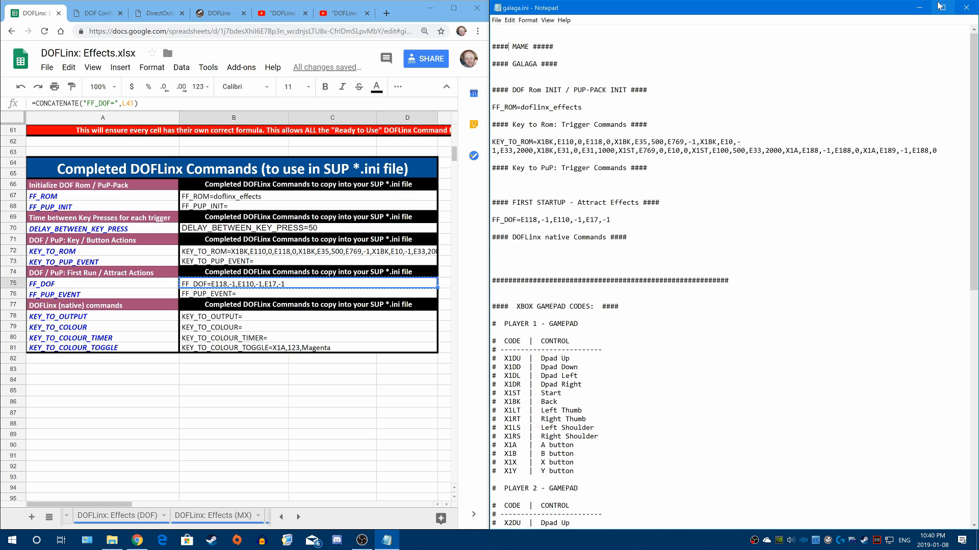
pyautogui.click(965, 10)
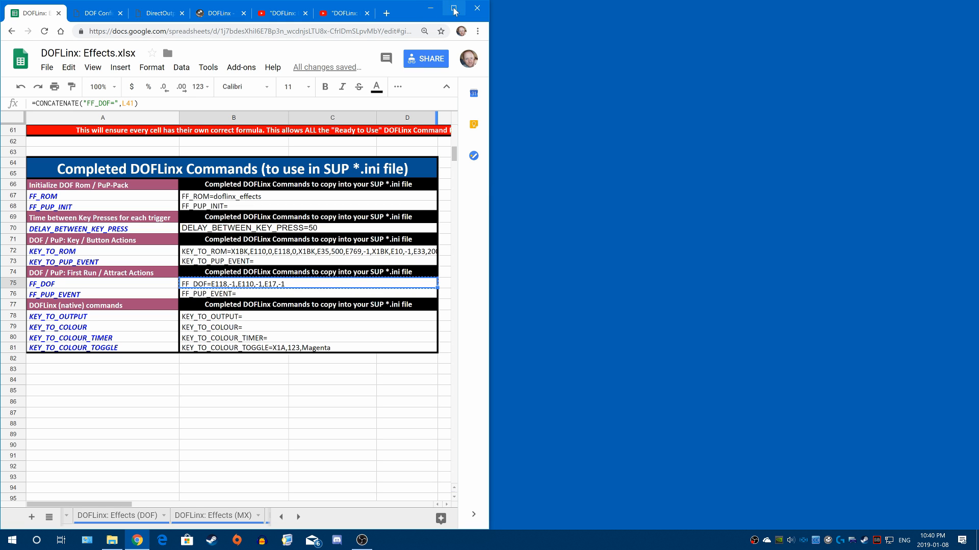
# Maximize and then minimize the browser, and bring up the MAME folder to check the saved galaga.ini file.
pyautogui.click(454, 9)
pyautogui.click(920, 8)
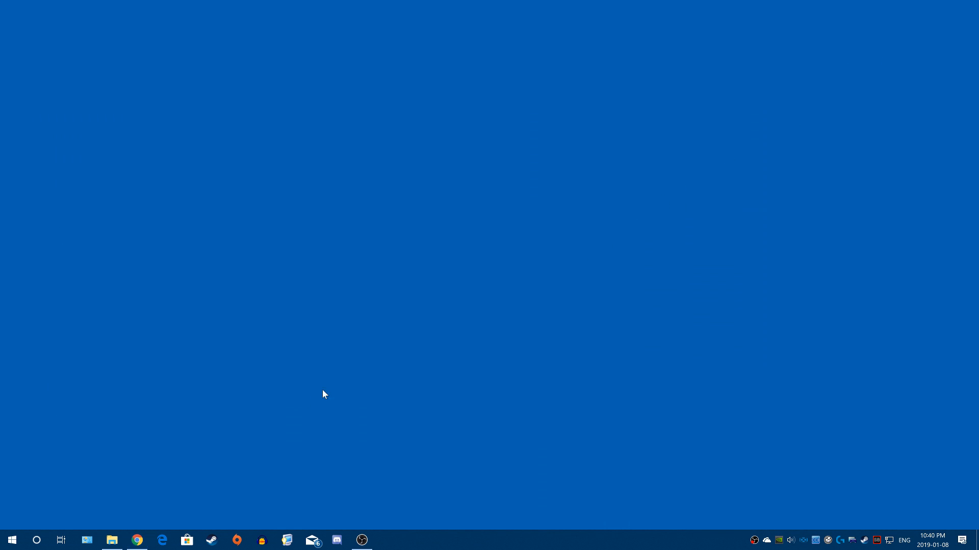
pyautogui.click(111, 540)
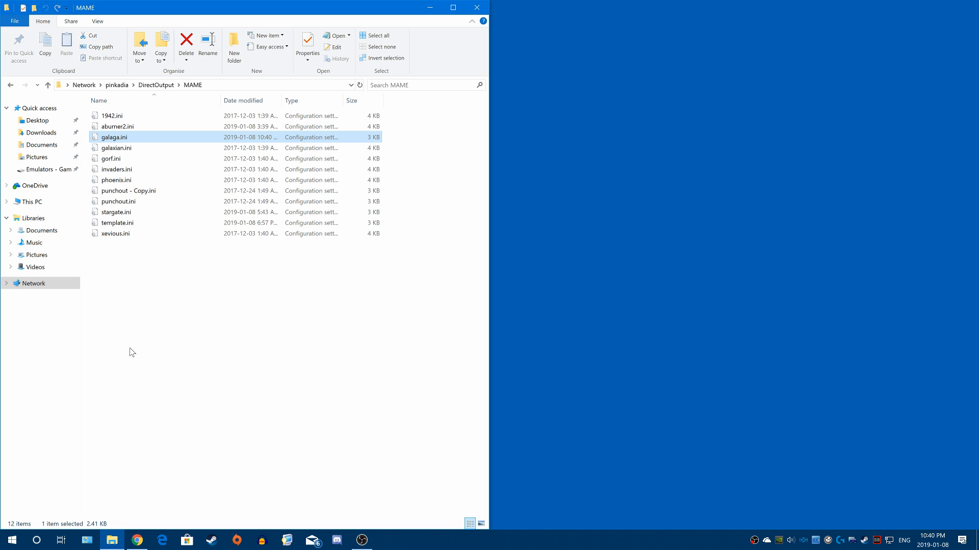
pyautogui.click(131, 352)
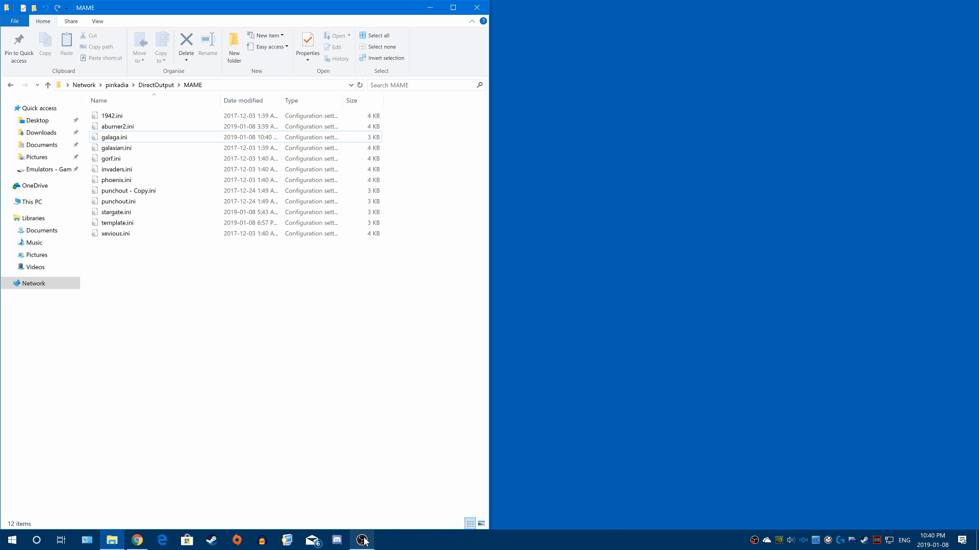
# Switch to the DOFLinx Effects spreadsheet and review the Galaga sheet's trigger rows and completed commands, with a glance at the DOF effects sheet.
pyautogui.click(137, 541)
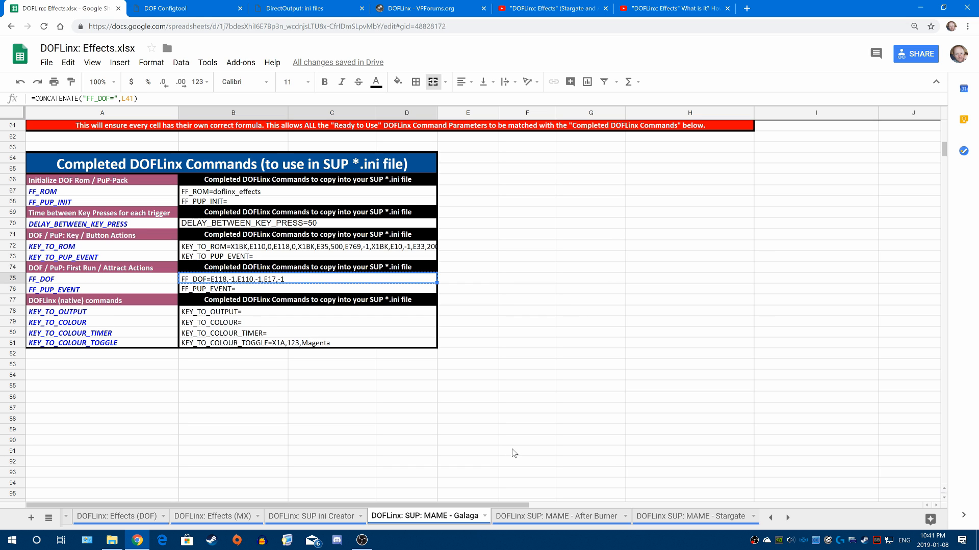
pyautogui.scroll(6, 504, 451)
pyautogui.scroll(3, 502, 449)
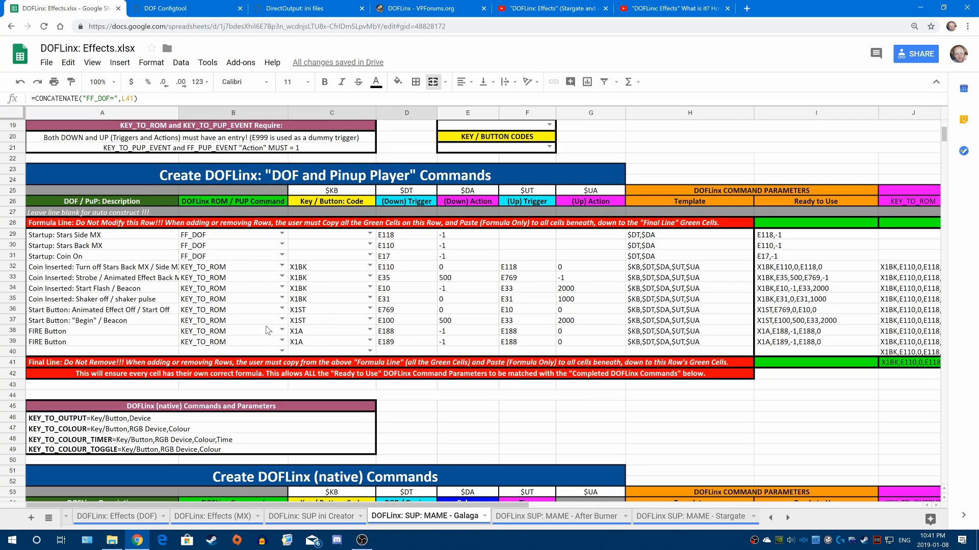
pyautogui.scroll(-7, 152, 356)
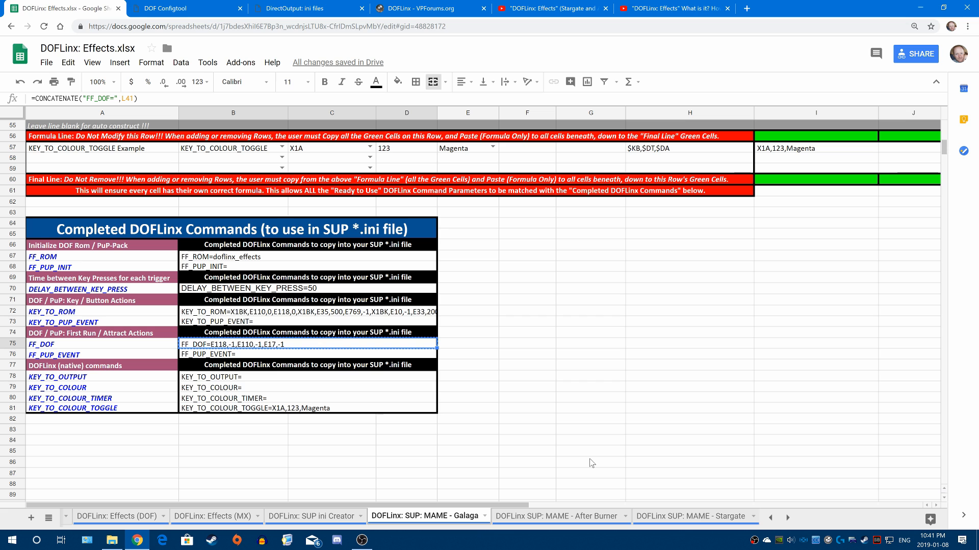
pyautogui.scroll(14, 591, 463)
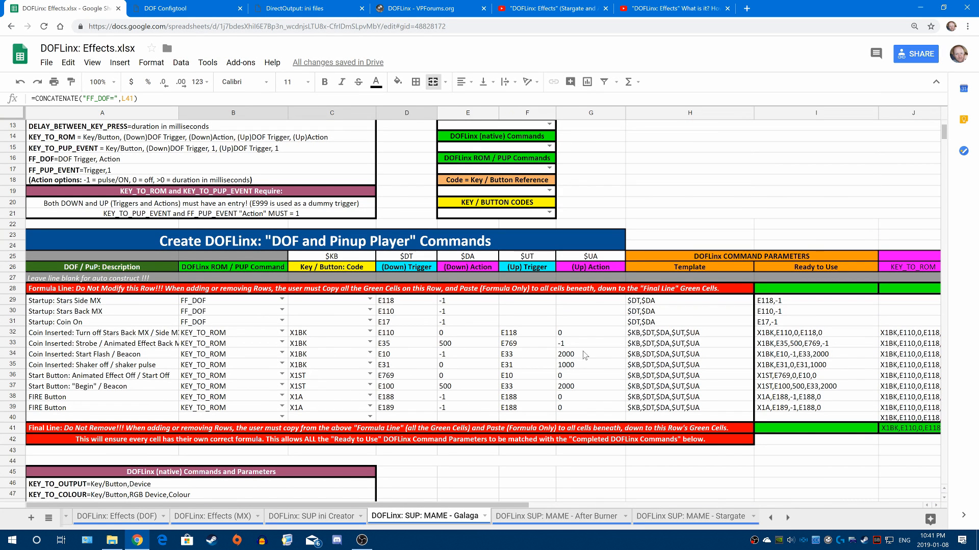
pyautogui.scroll(2, 616, 400)
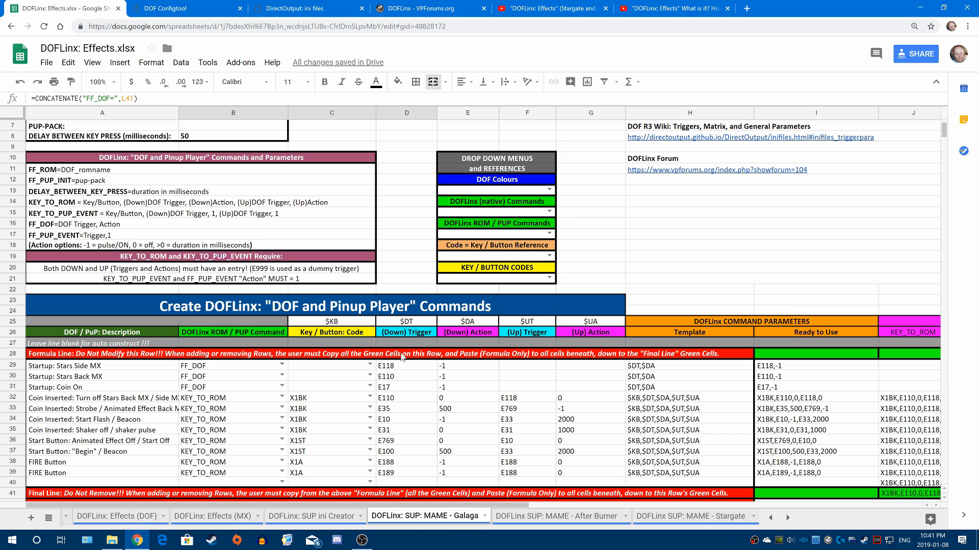
pyautogui.scroll(-3, 547, 372)
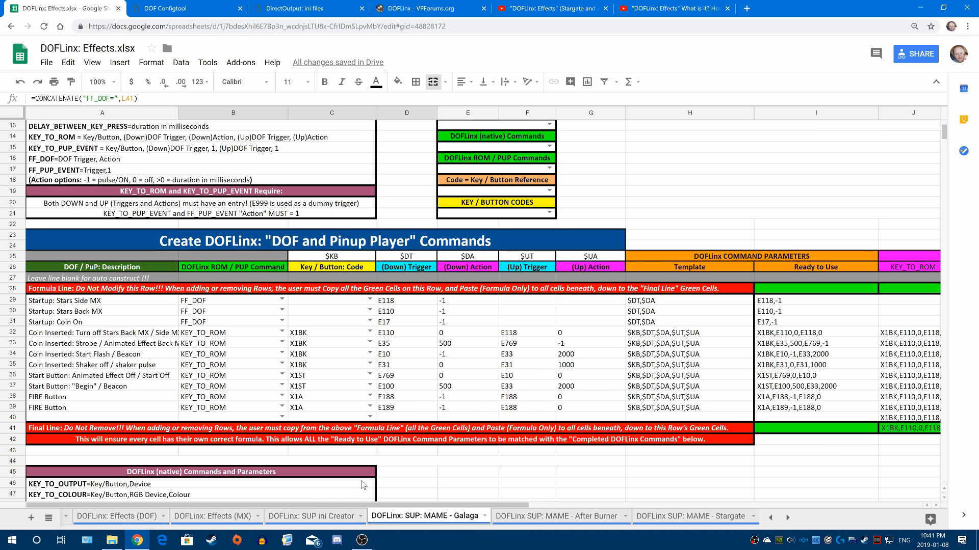
pyautogui.click(193, 517)
pyautogui.click(123, 516)
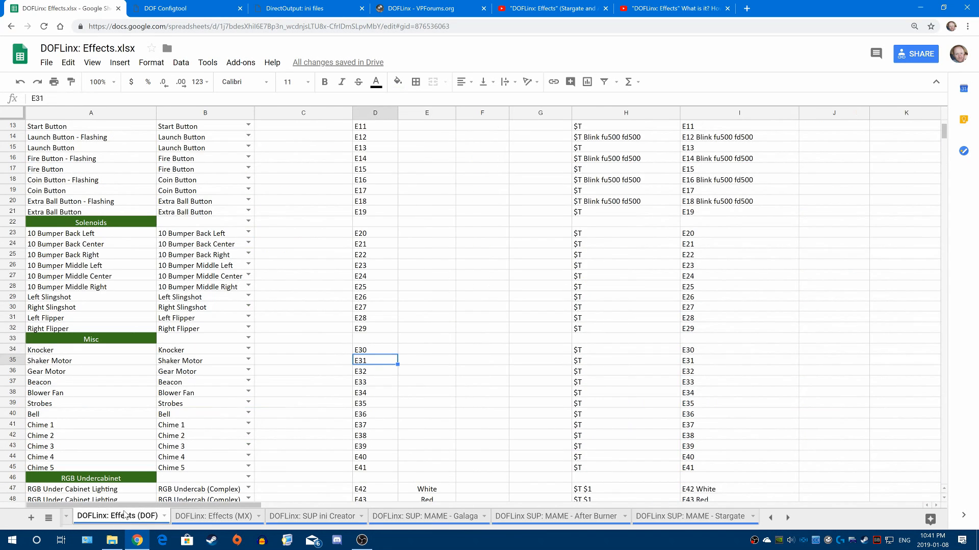
pyautogui.click(448, 518)
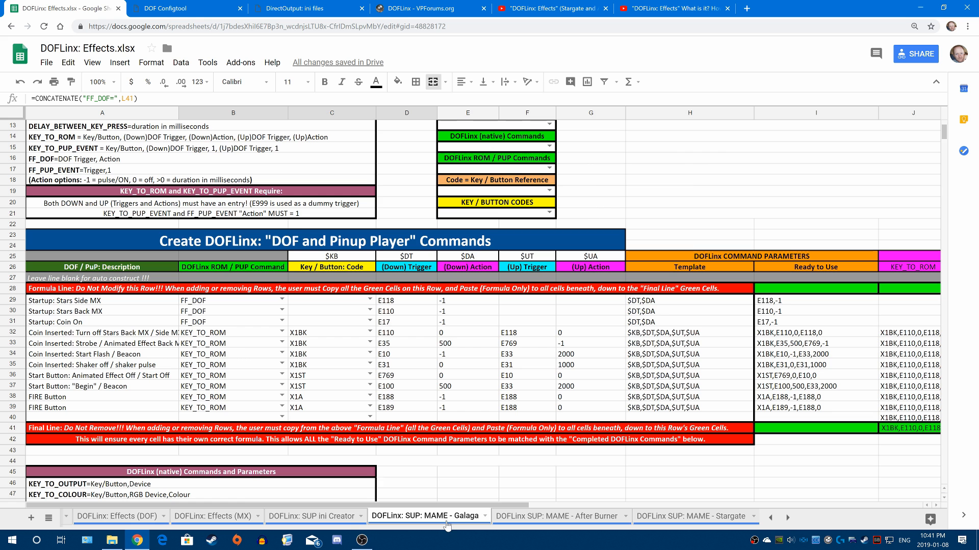
# Examine the Galaga sheet's game details, the string-build columns for the command parameters, and the native commands table.
pyautogui.scroll(5, 609, 324)
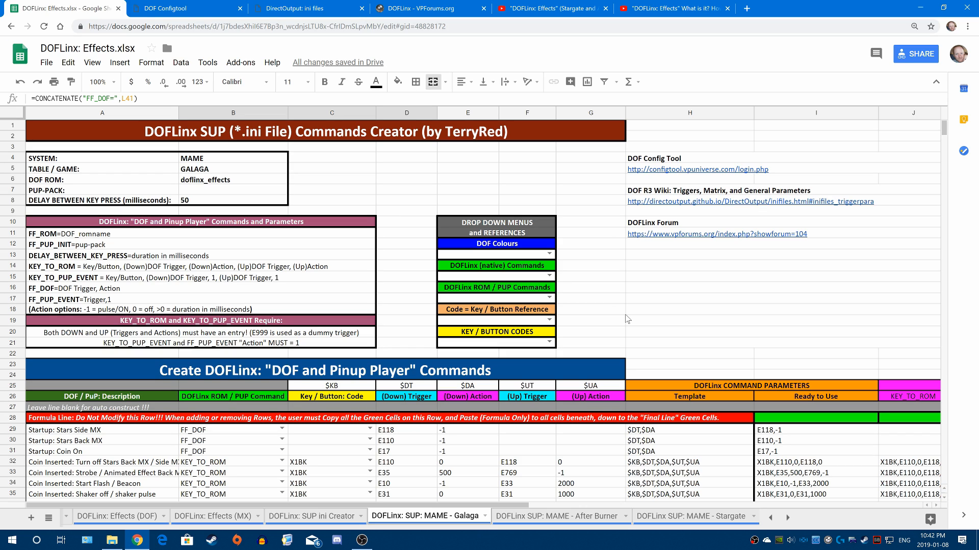
pyautogui.scroll(-4, 642, 308)
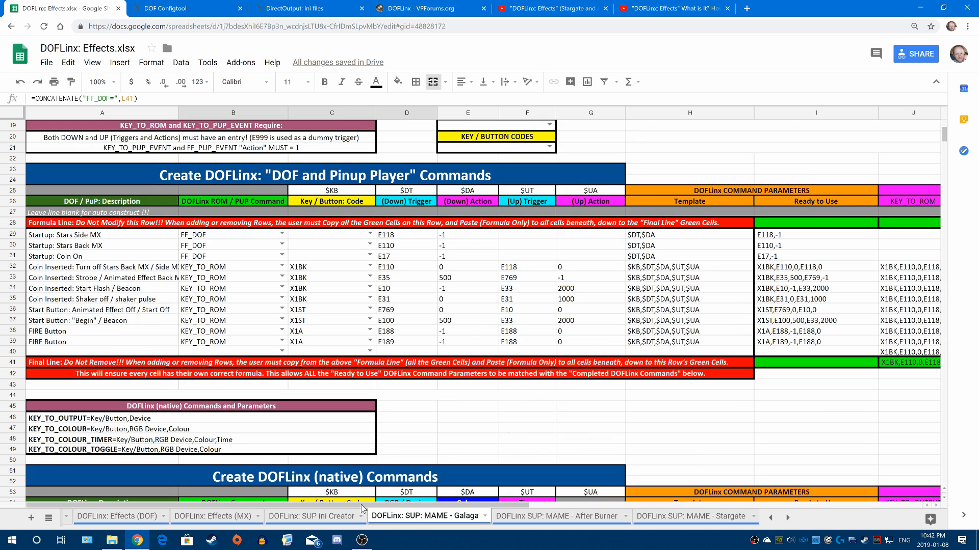
pyautogui.moveTo(365, 505); pyautogui.dragTo(641, 503)
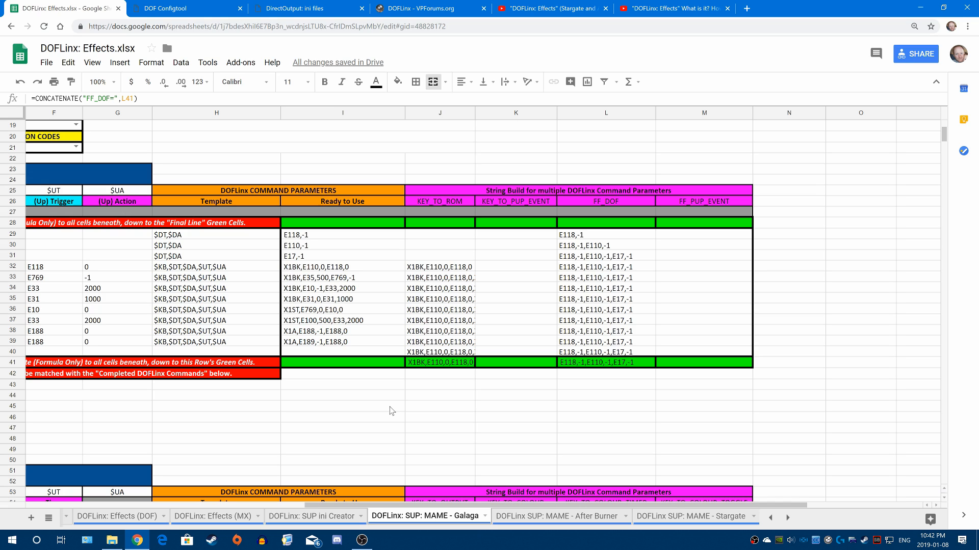
pyautogui.scroll(-2, 391, 411)
pyautogui.scroll(-3, 384, 433)
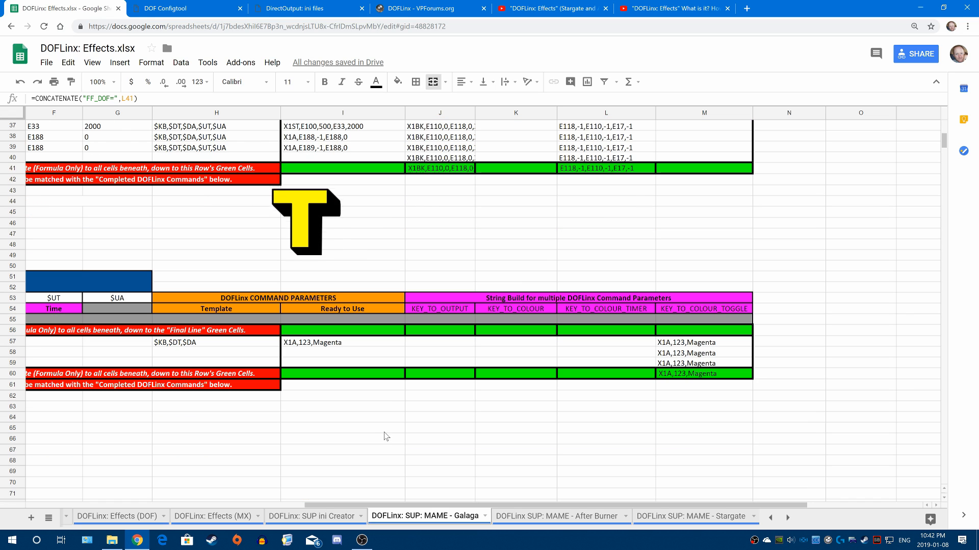
pyautogui.moveTo(377, 506); pyautogui.dragTo(125, 489)
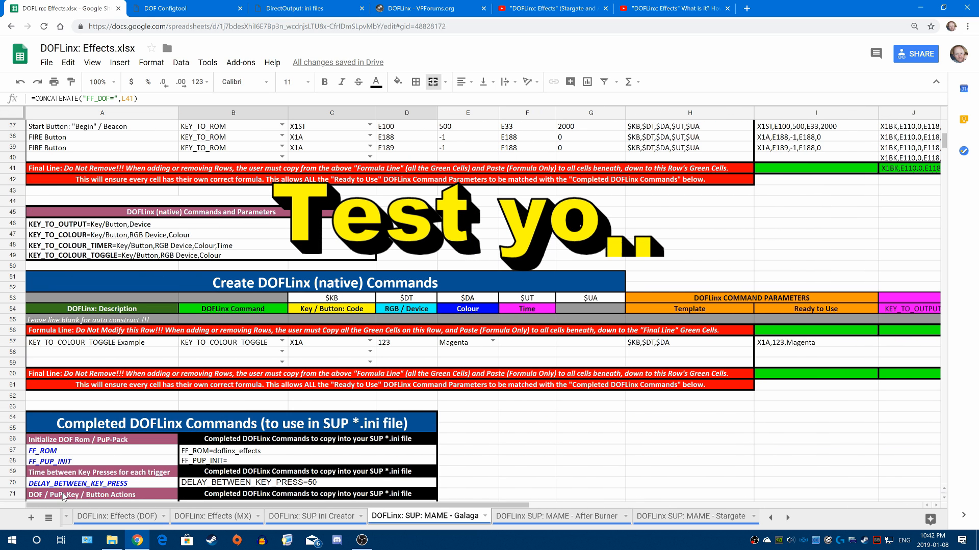
pyautogui.scroll(4, 386, 363)
pyautogui.scroll(8, 419, 366)
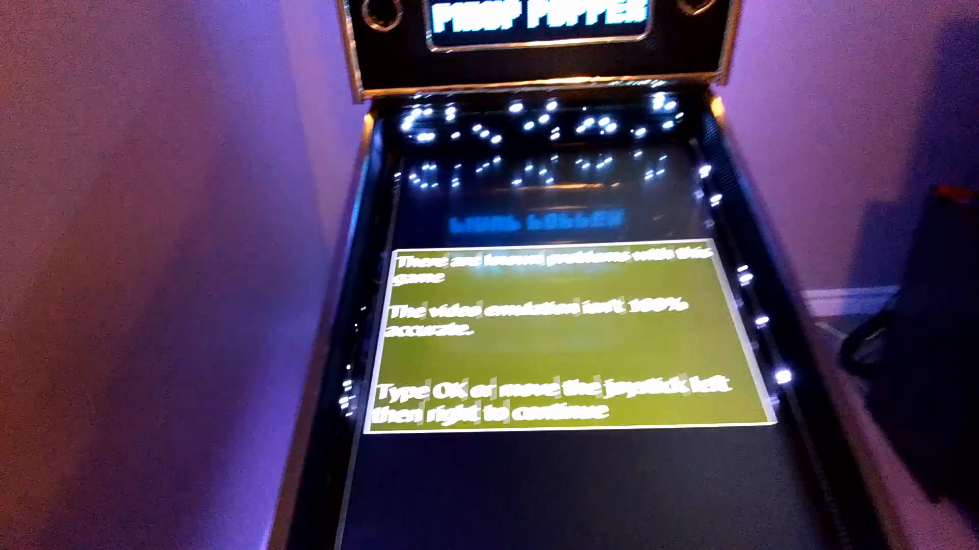
pyautogui.press('Left')
pyautogui.press('Right')
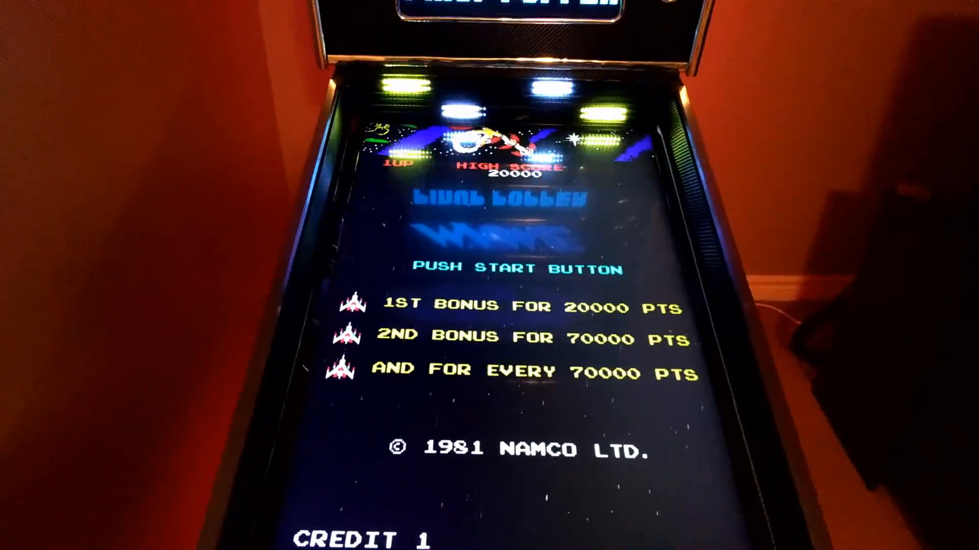
pyautogui.press('1')
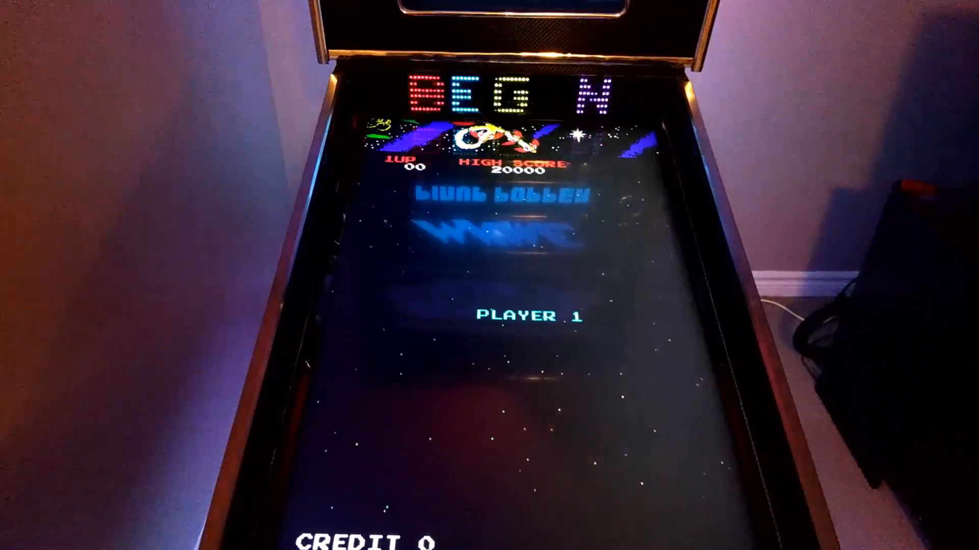